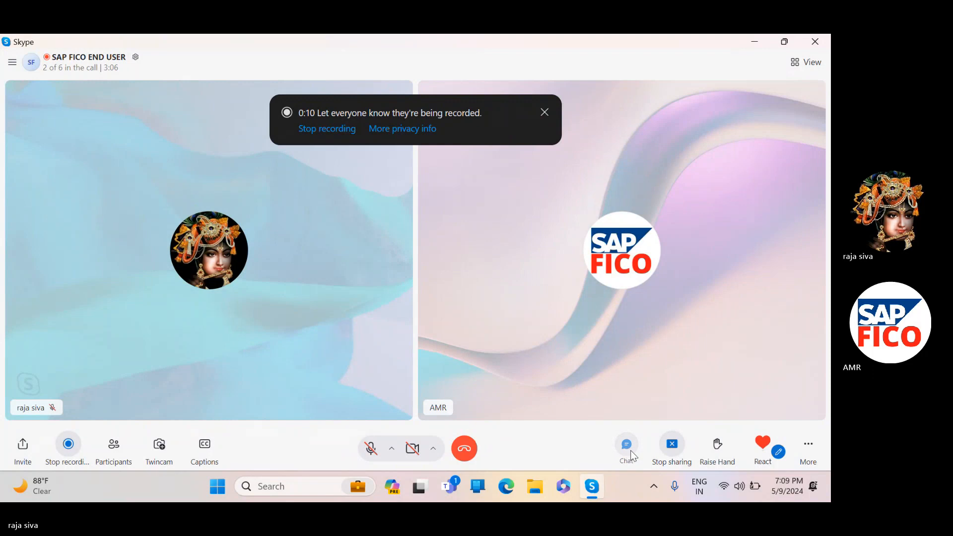
- Copy the Vendor Down Payment image from the call chat and close the chat
left_click(626, 444)
right_click(768, 289)
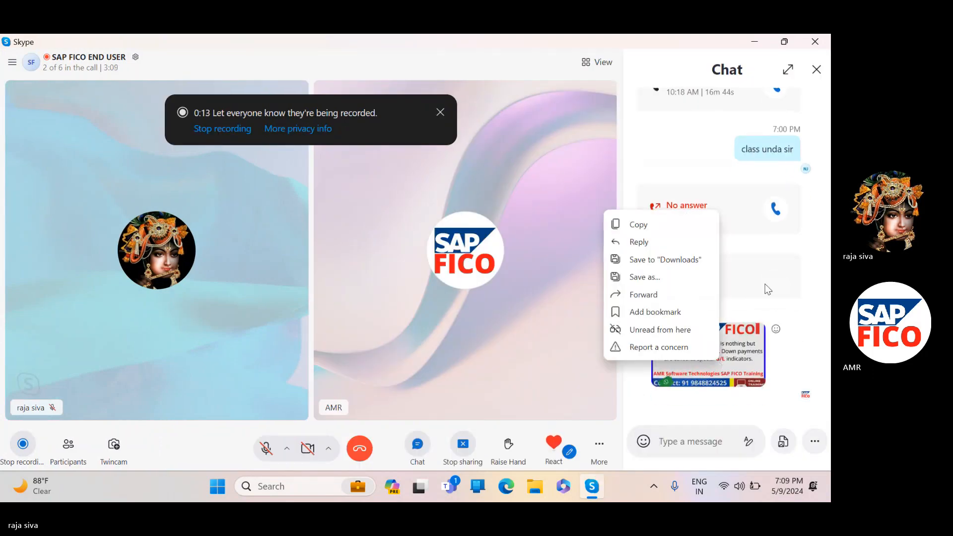
left_click(657, 227)
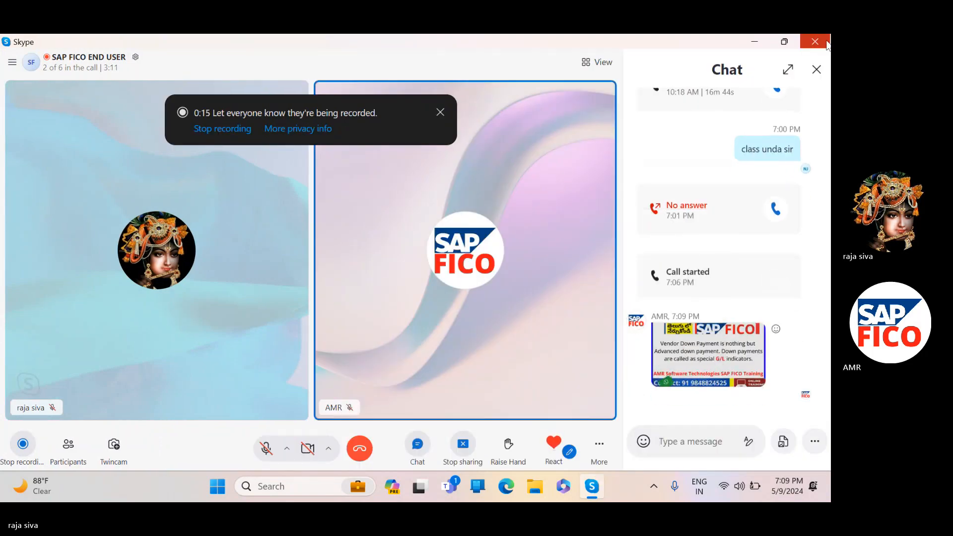
left_click(816, 70)
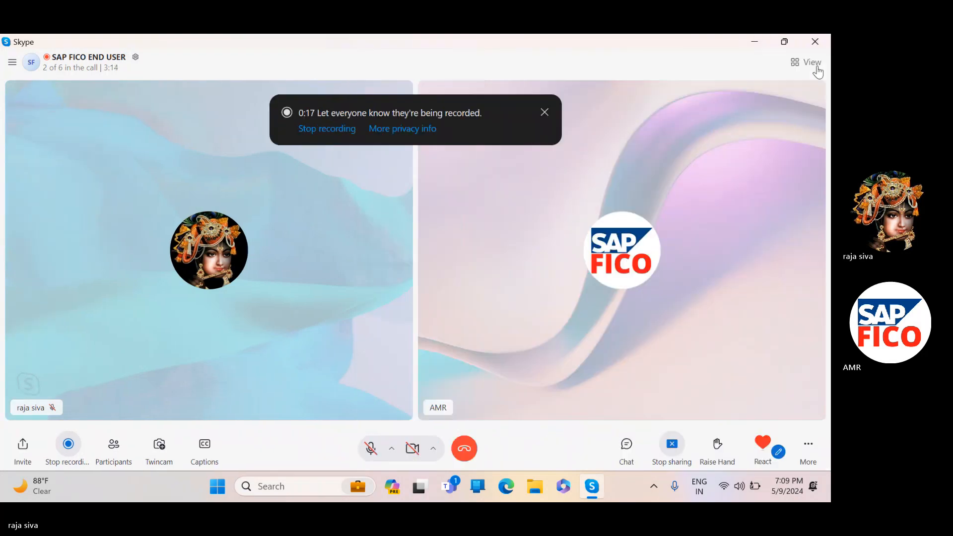
- Open the SAP FICO ENDUSER Word document and paste the copied image at the end, below the vendor invoice notes
left_click(750, 43)
double_click(231, 267)
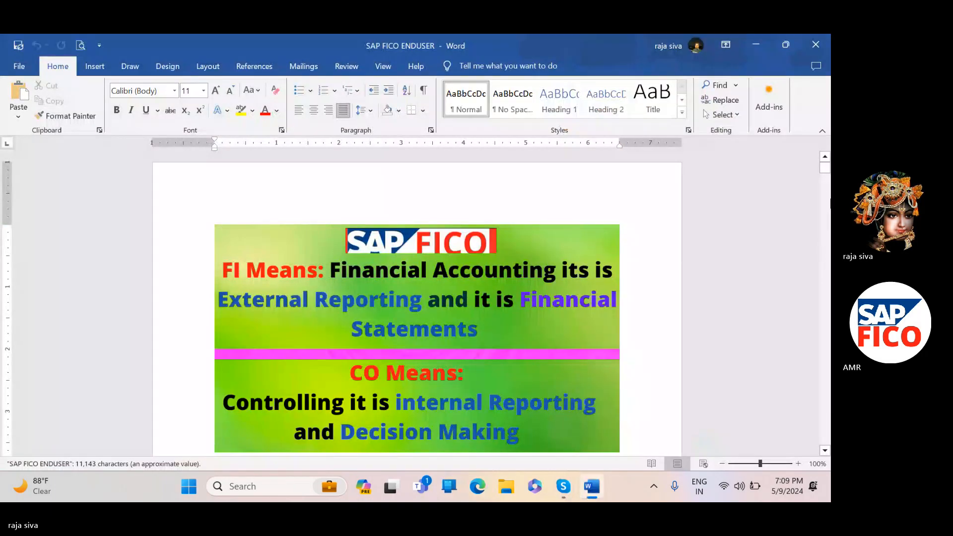
left_click_drag(819, 178, 824, 439)
scroll(472, 406, "up", 5)
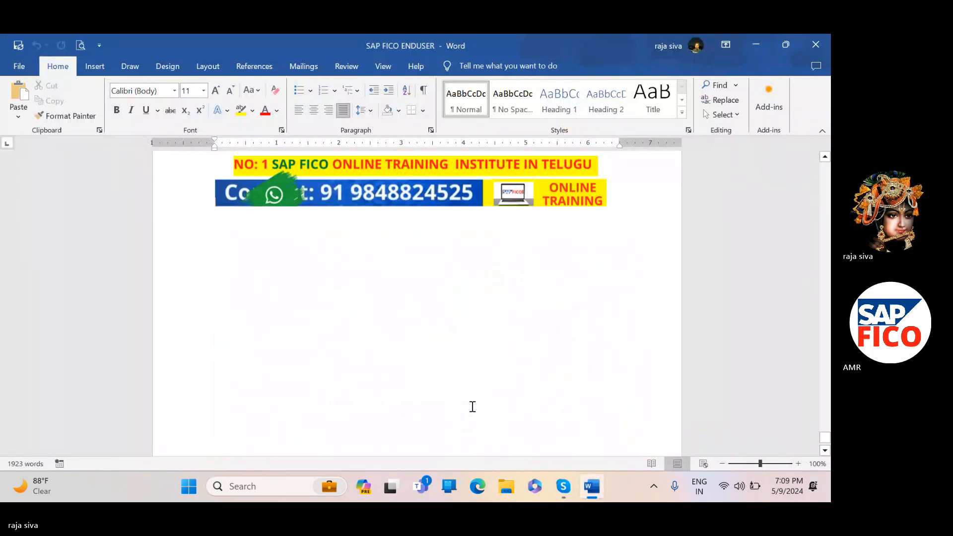
left_click(632, 289)
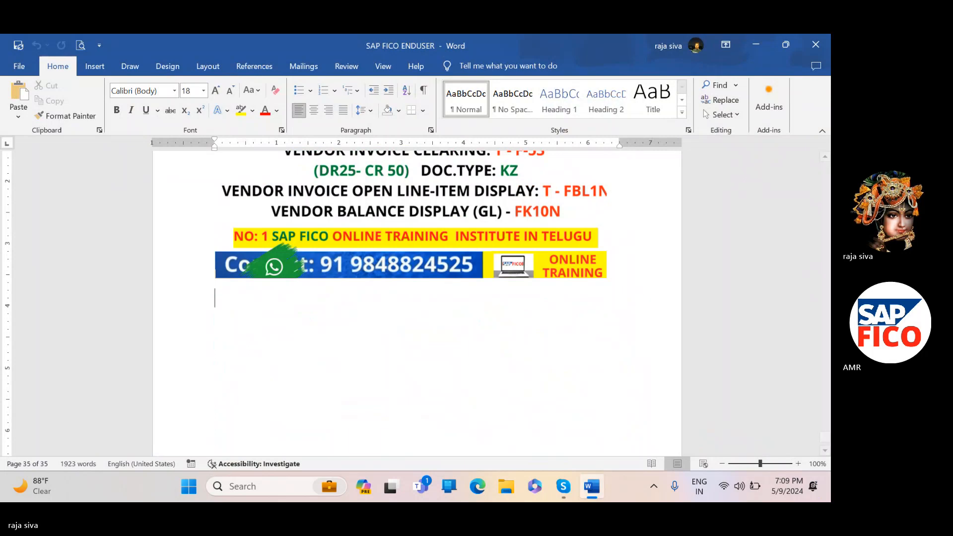
key("ctrl+v")
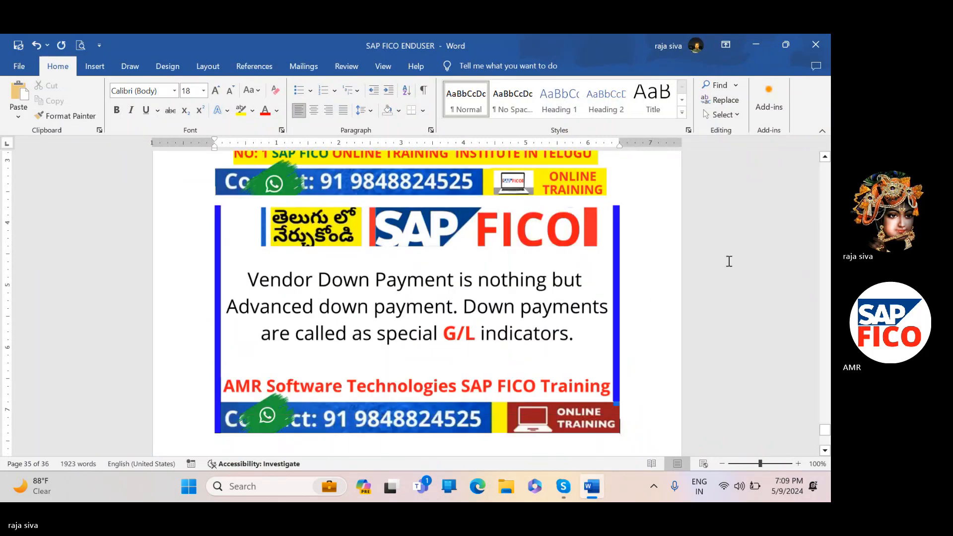
scroll(748, 285, "down", 1)
scroll(674, 308, "up", 1)
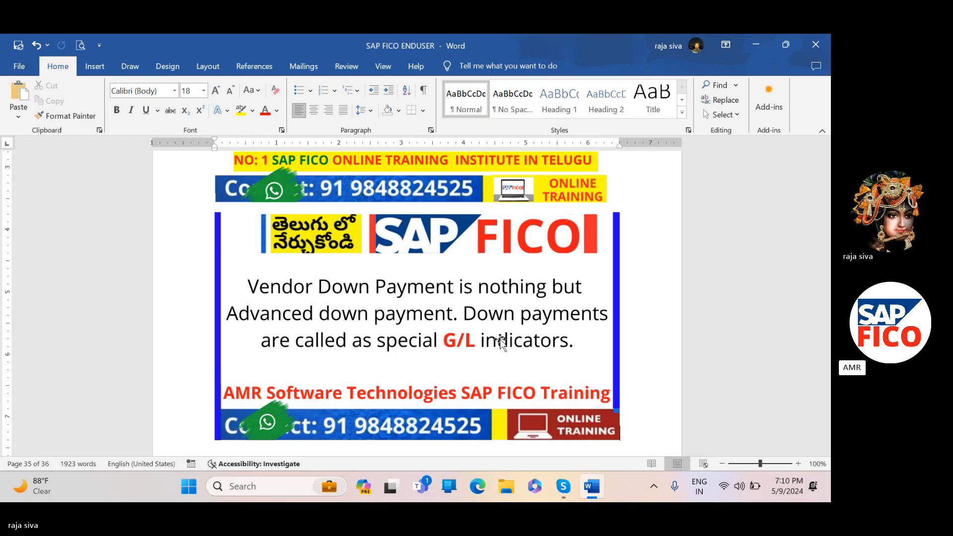
- Switch to the Skype call and check its chat
key("XF86AudioRaiseVolume")
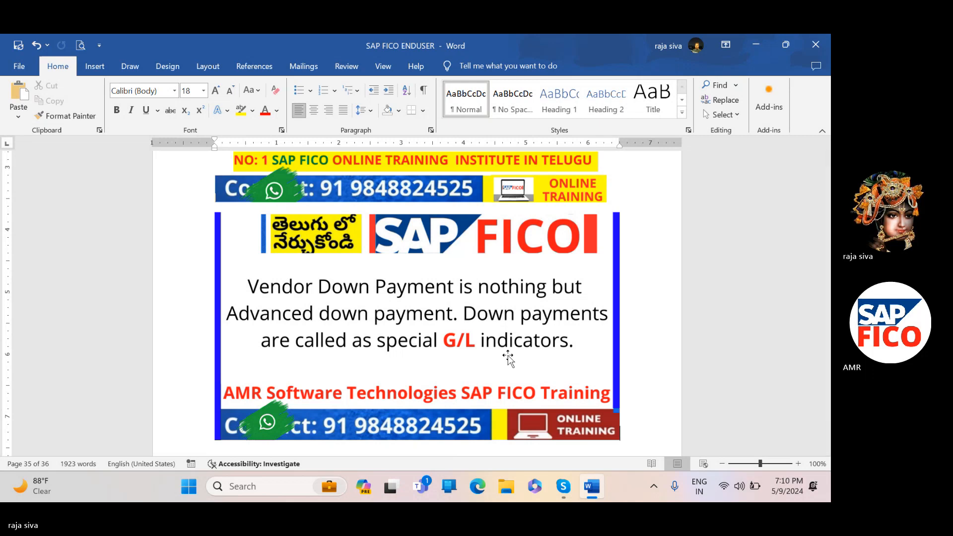
left_click(540, 239)
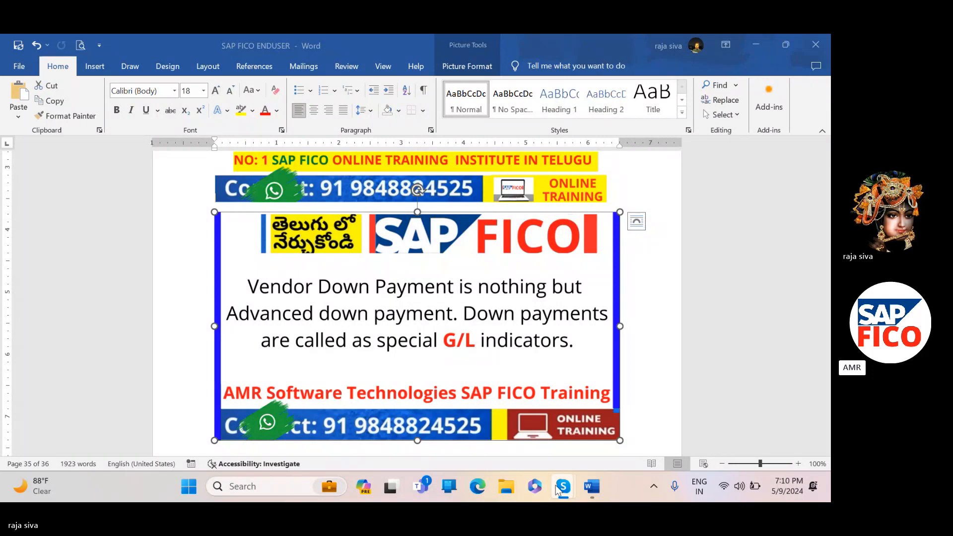
mouse_move(560, 484)
left_click(545, 411)
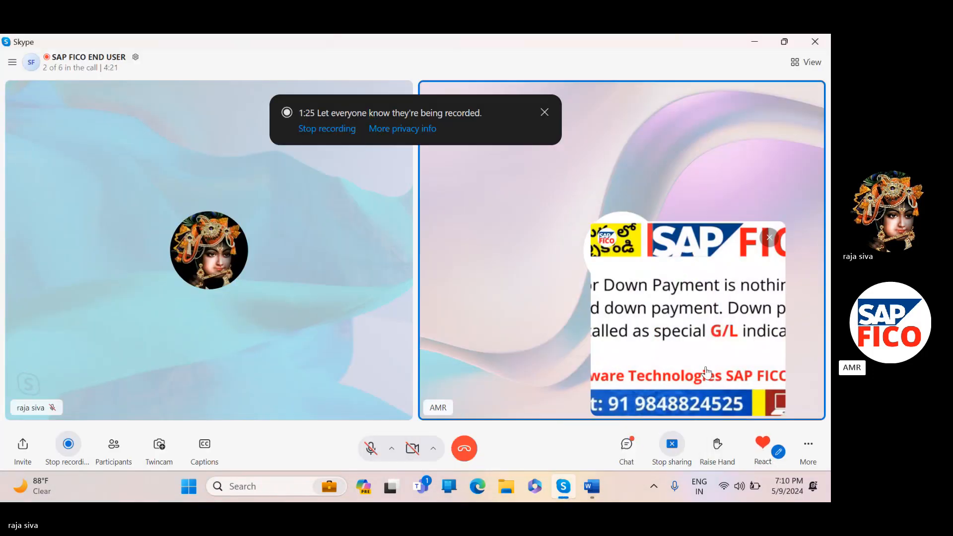
left_click(628, 444)
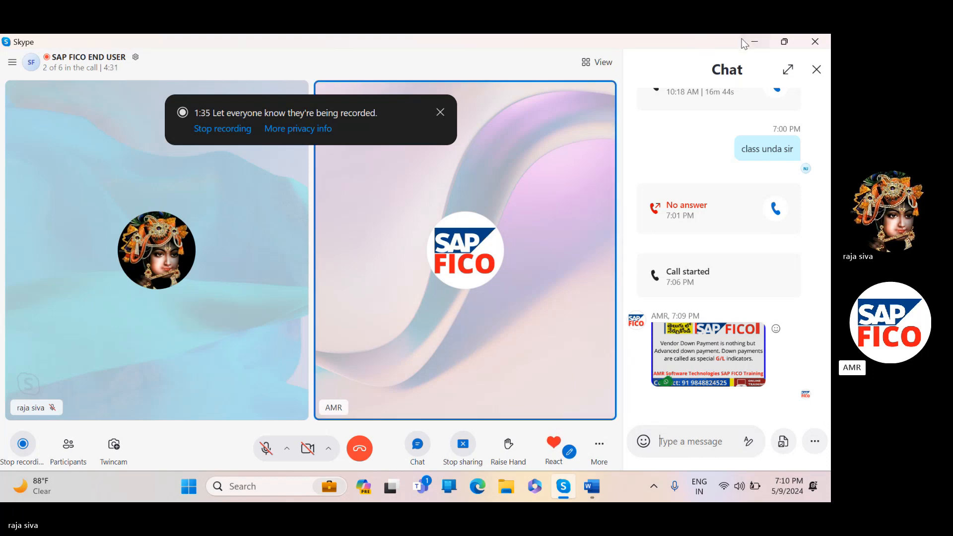
- Minimise Skype, launch SAP Logon from the desktop and open the FICO connection
left_click(753, 43)
left_click(740, 70)
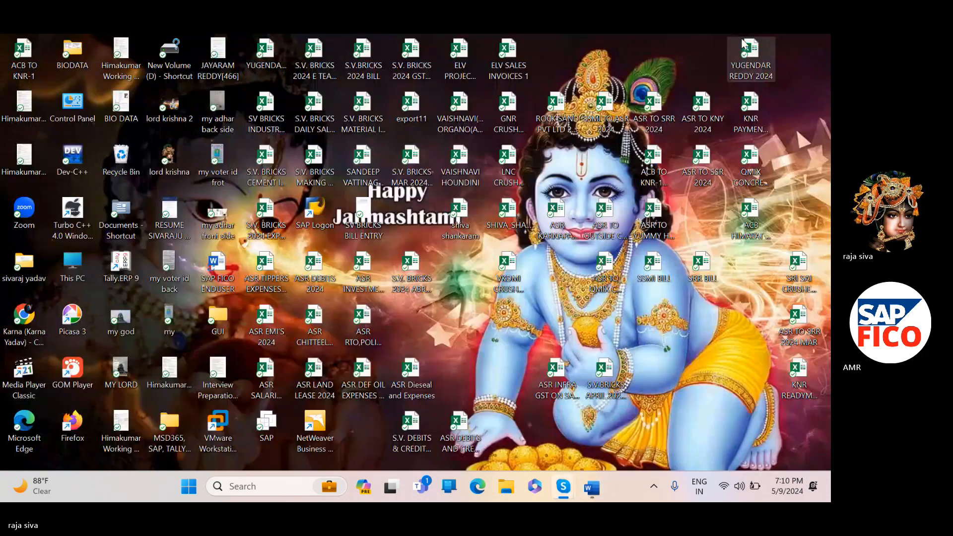
double_click(304, 225)
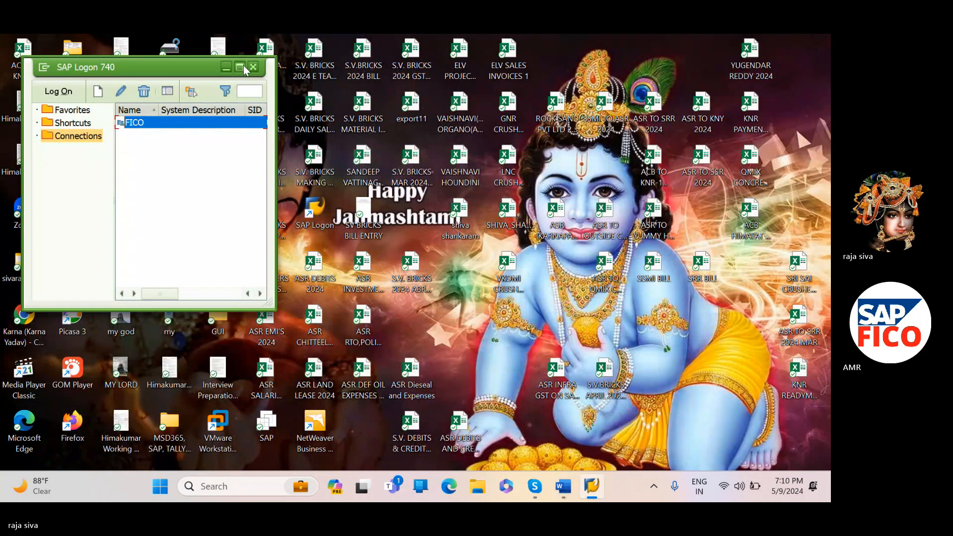
left_click(240, 66)
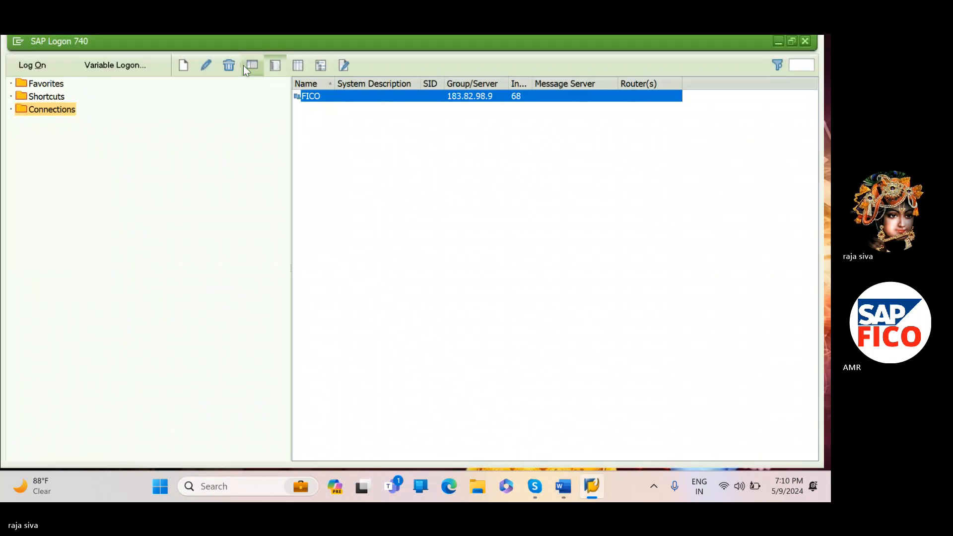
double_click(315, 97)
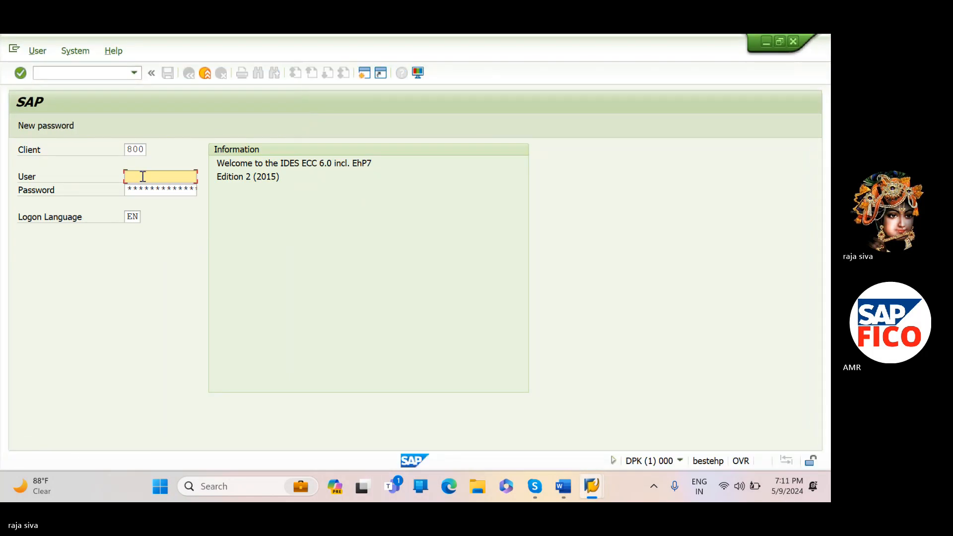
- Log on to client 800 with the saved user name and the account password
type("68")
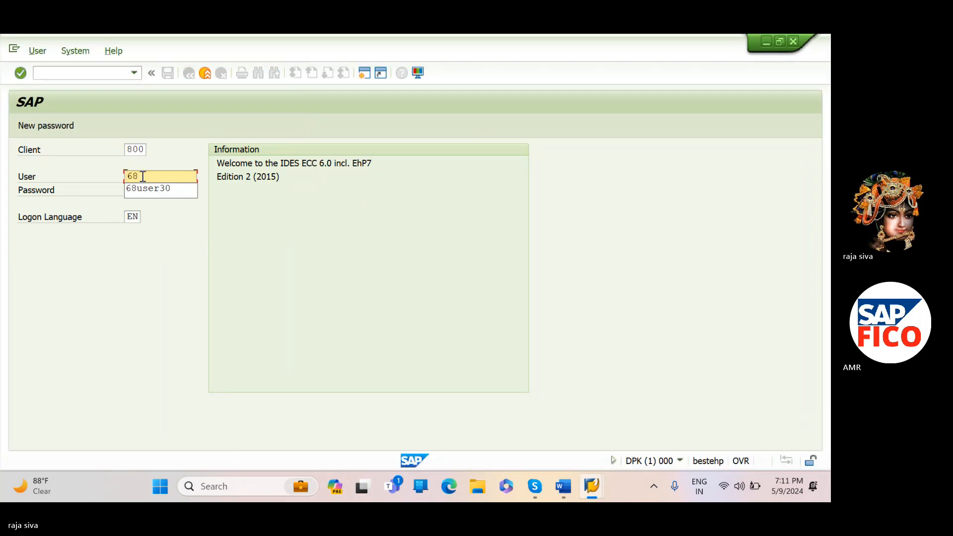
left_click(143, 192)
left_click(142, 193)
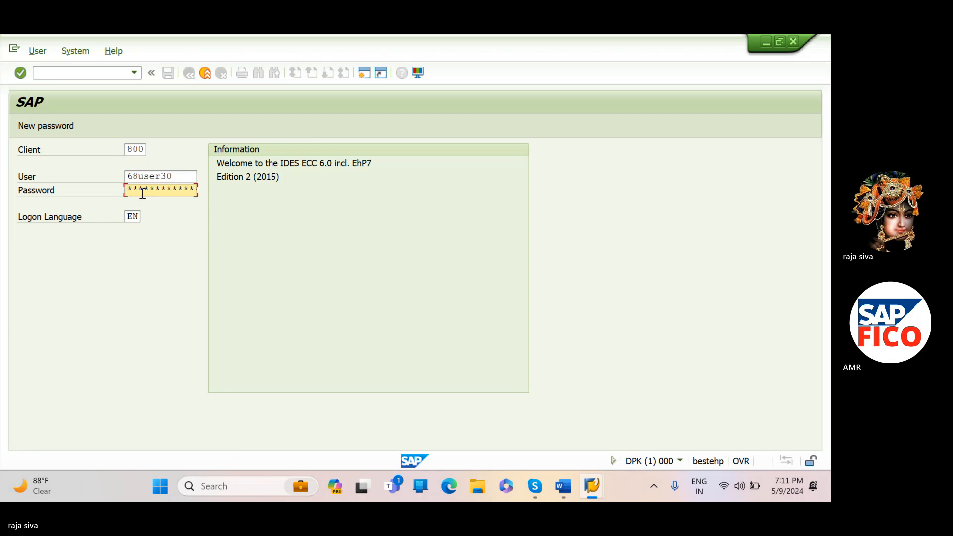
key("Return")
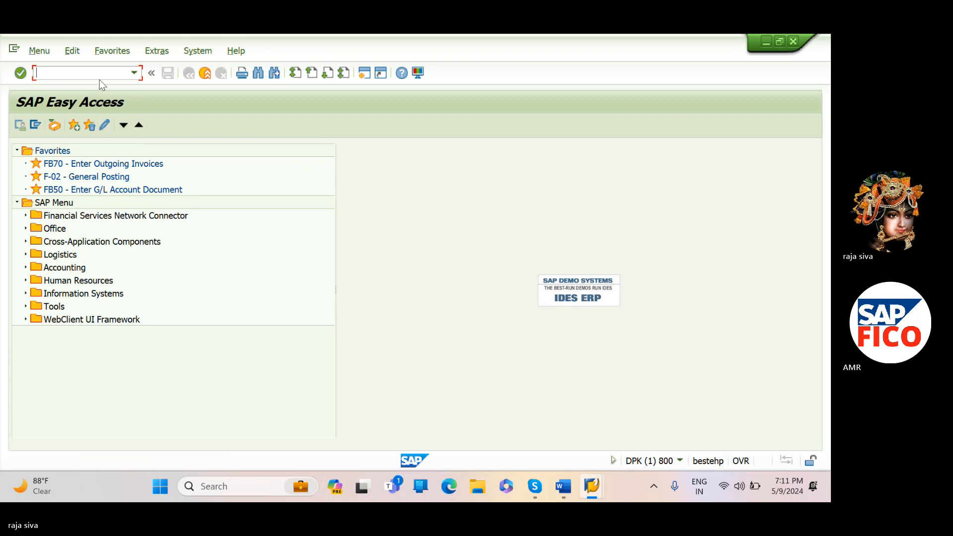
- Open transaction FS00 and list the accounts in the CURRENT ASSETS, LOANS & ADV group
type("fs00")
key("Return")
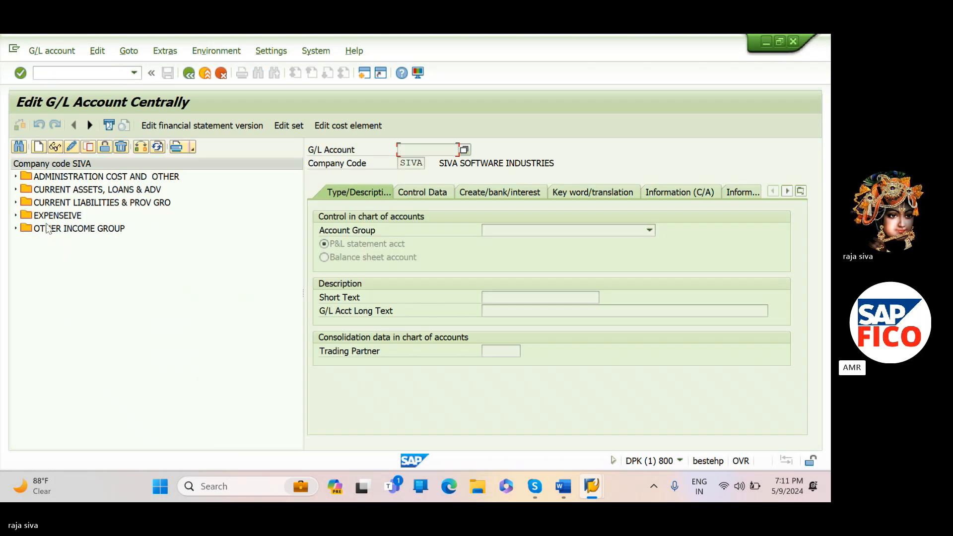
left_click(16, 229)
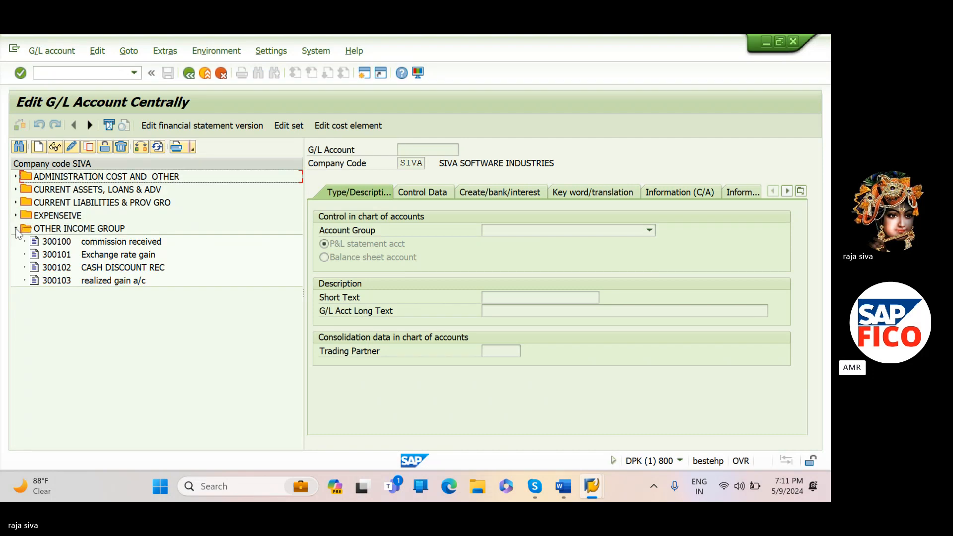
left_click(17, 229)
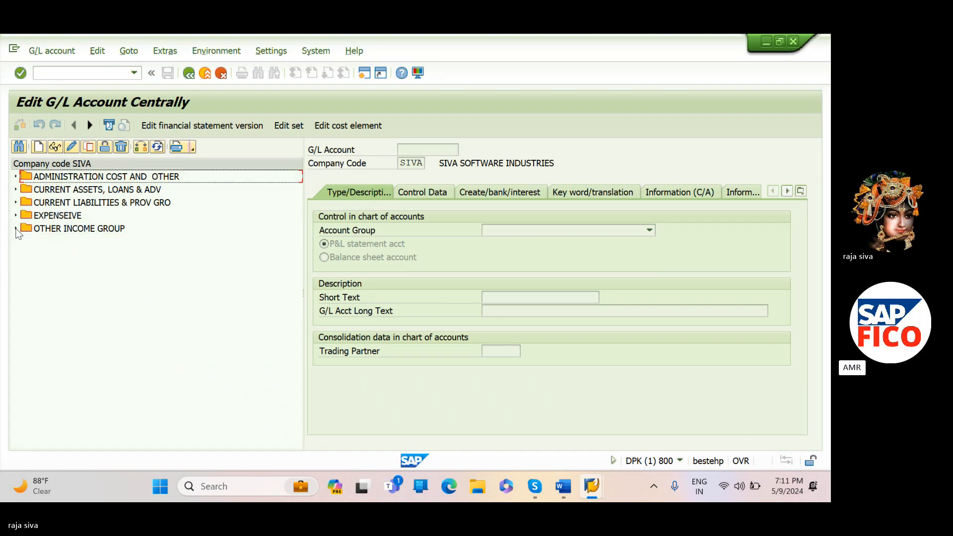
left_click(16, 190)
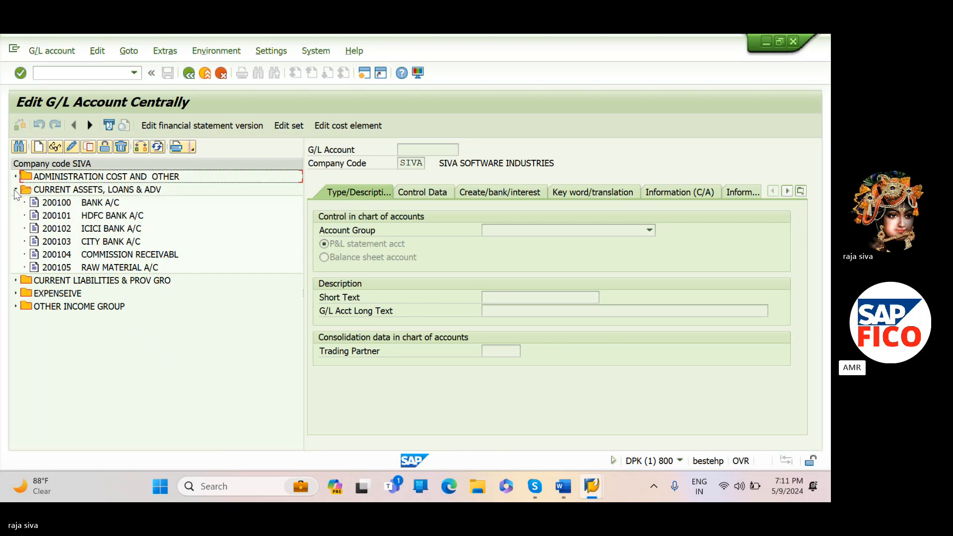
- Start creating G/L account 200106 in company code SIVA
left_click(38, 147)
type("200106")
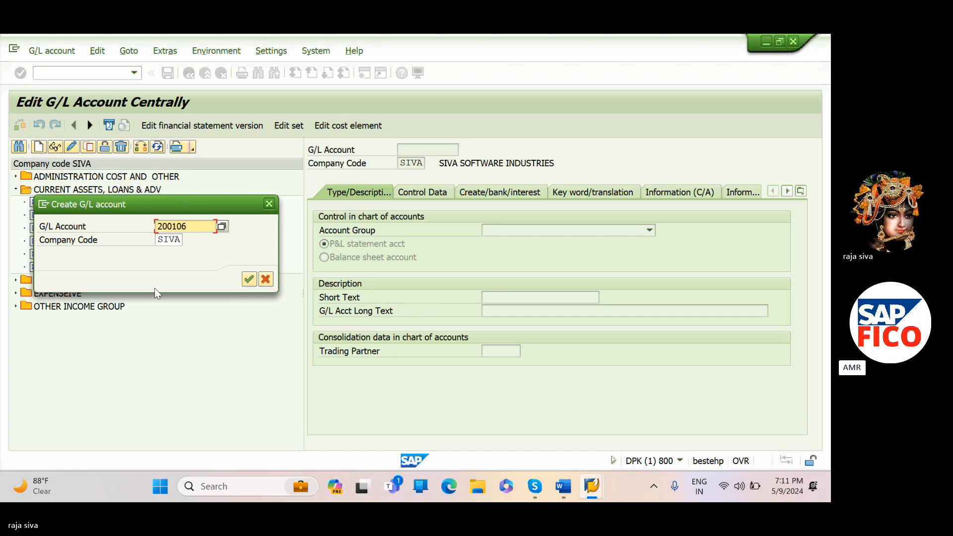
left_click_drag(135, 200, 134, 304)
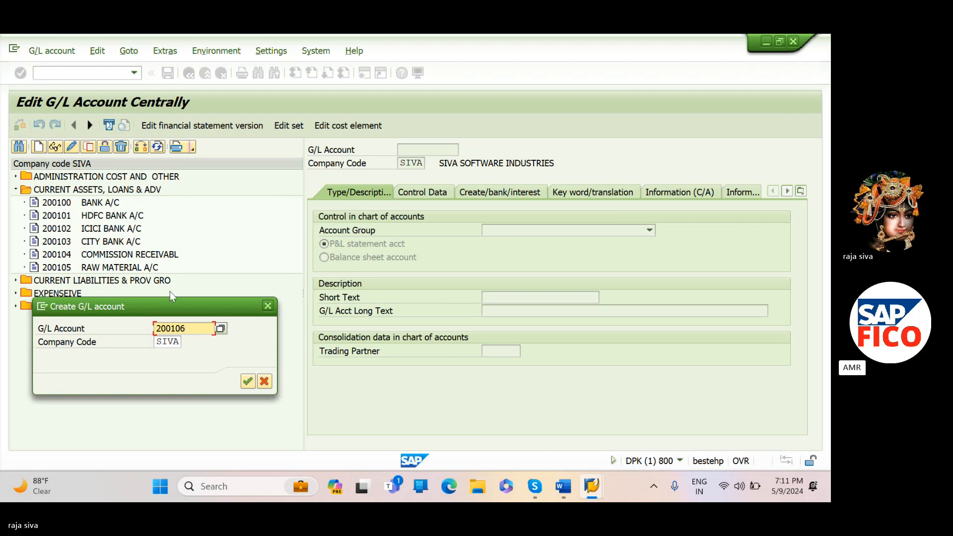
left_click(247, 382)
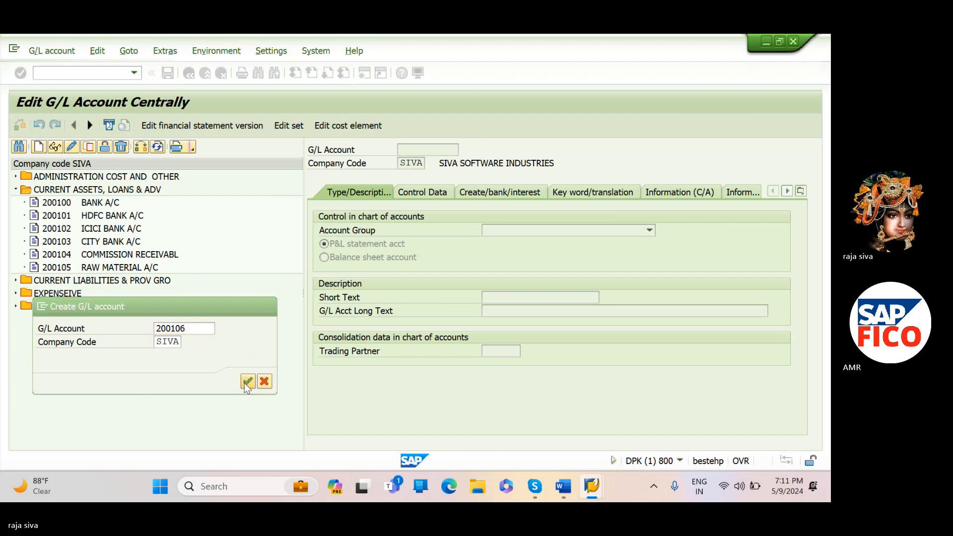
left_click(659, 135)
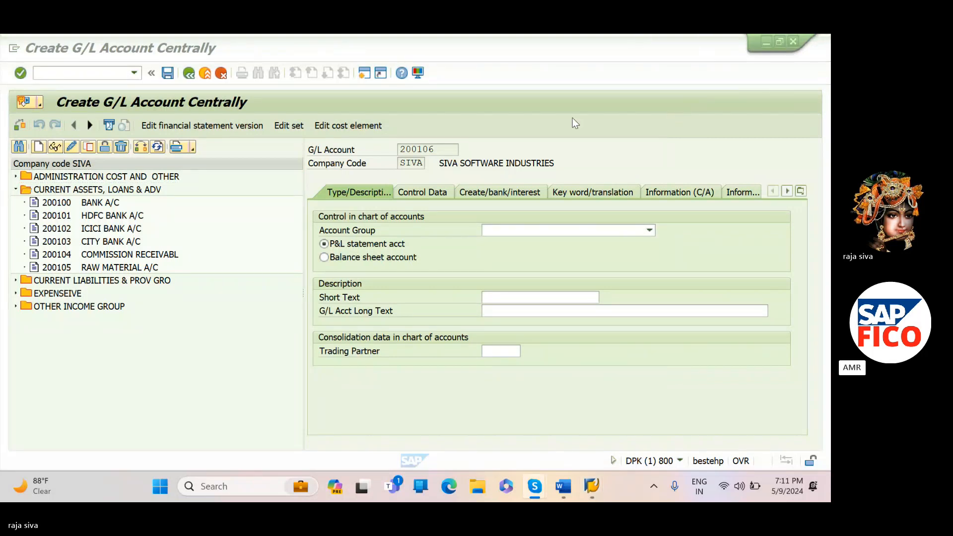
- Assign the account to the CURRENT ASSETS, LOANS & ADV group and make it a balance sheet account
left_click(586, 230)
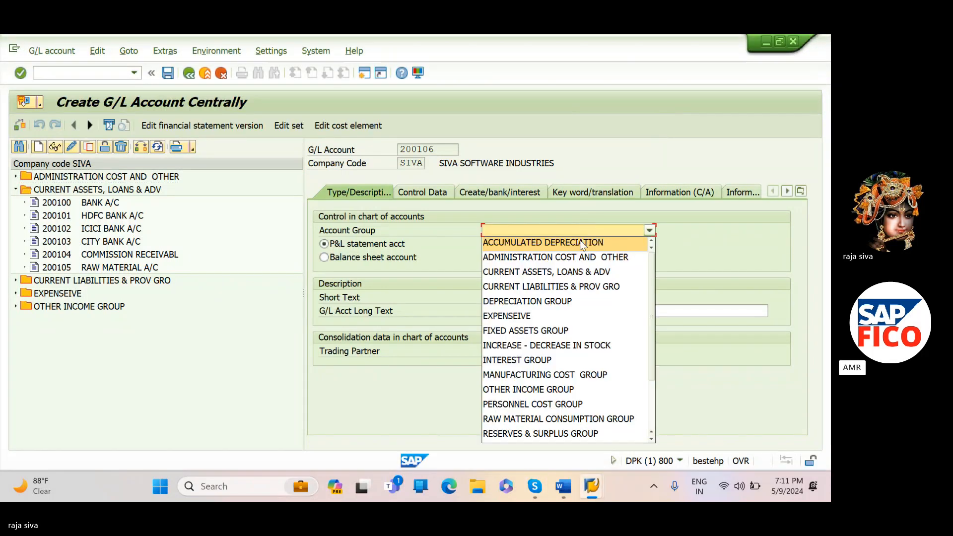
left_click(546, 271)
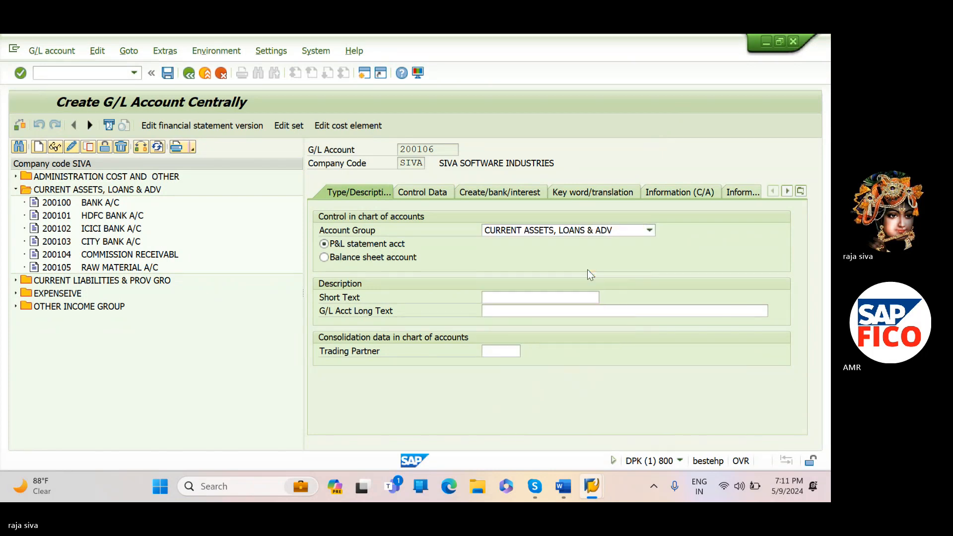
left_click(527, 310)
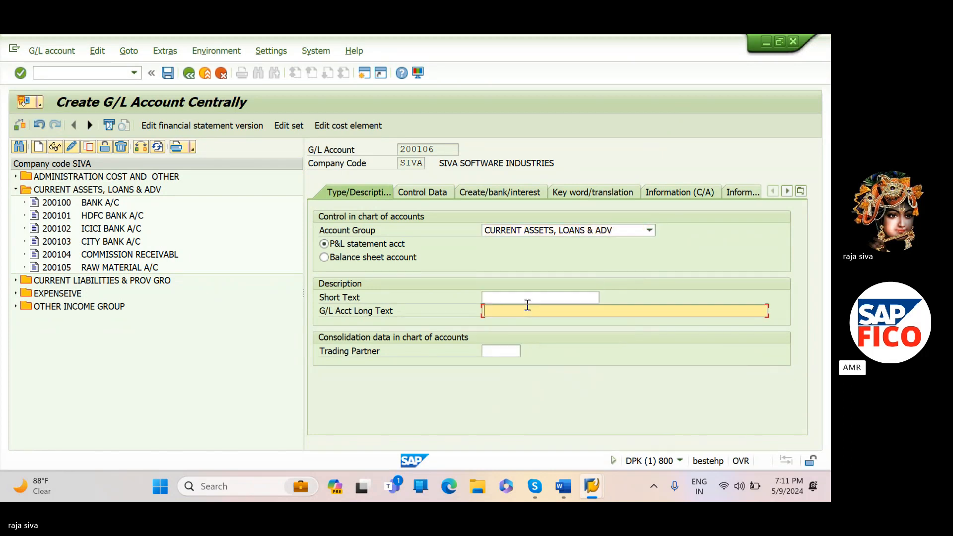
left_click(521, 301)
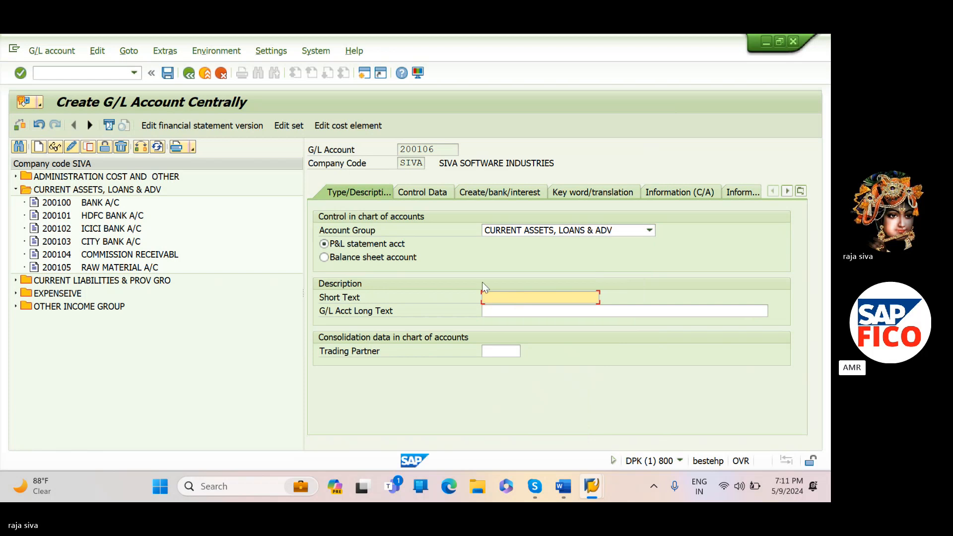
left_click(324, 257)
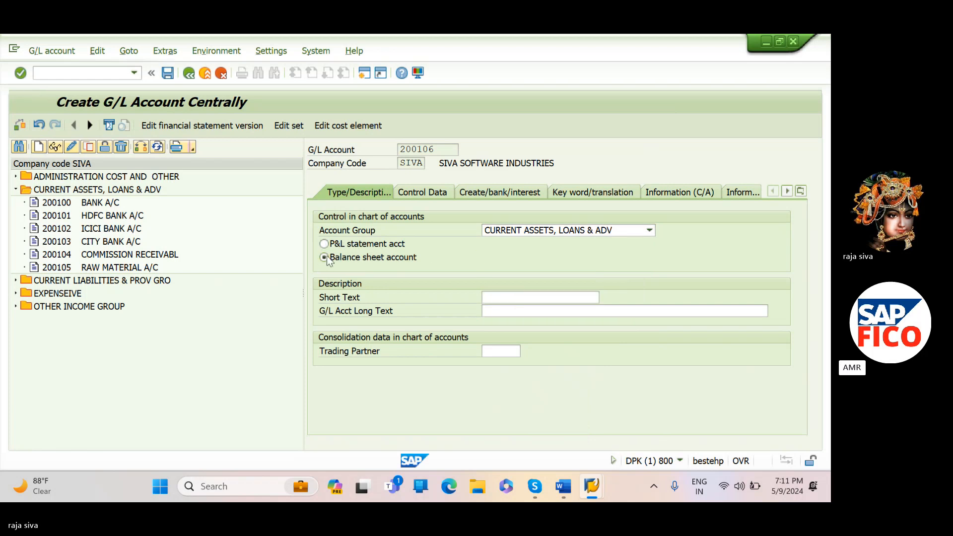
- Enter ADVANCES TO VENDORS as the short text of the new G/L account
left_click(506, 301)
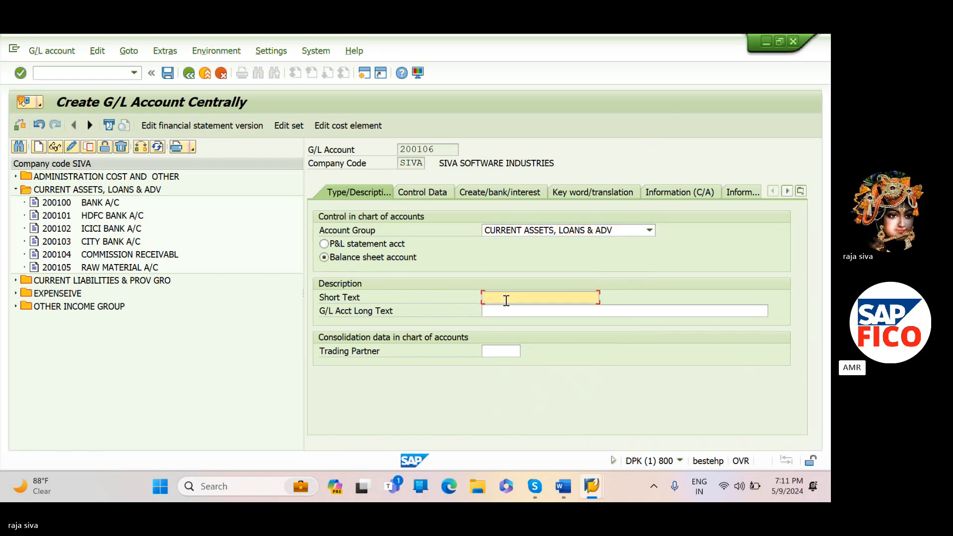
type("adv")
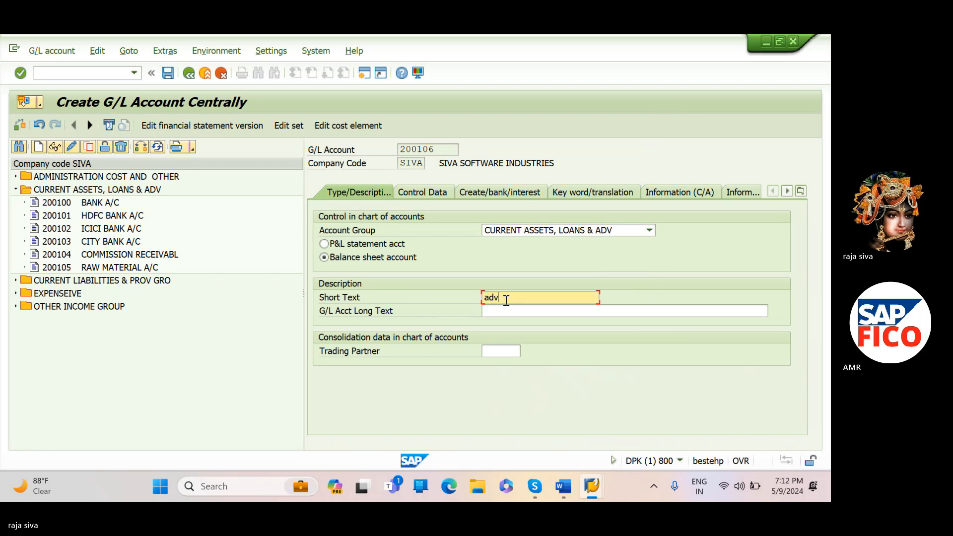
type("ances")
key("BackSpace")
key("BackSpace")
key("BackSpace")
key("BackSpace")
key("BackSpace")
key("BackSpace")
key("BackSpace")
key("BackSpace")
key("BackSpace")
key("Caps_Lock")
type("A")
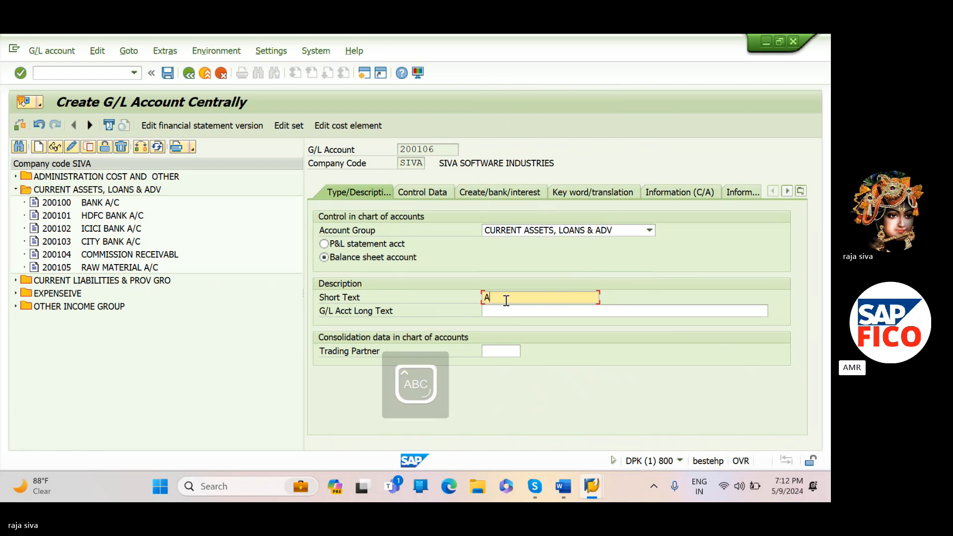
type("DVANCES TO")
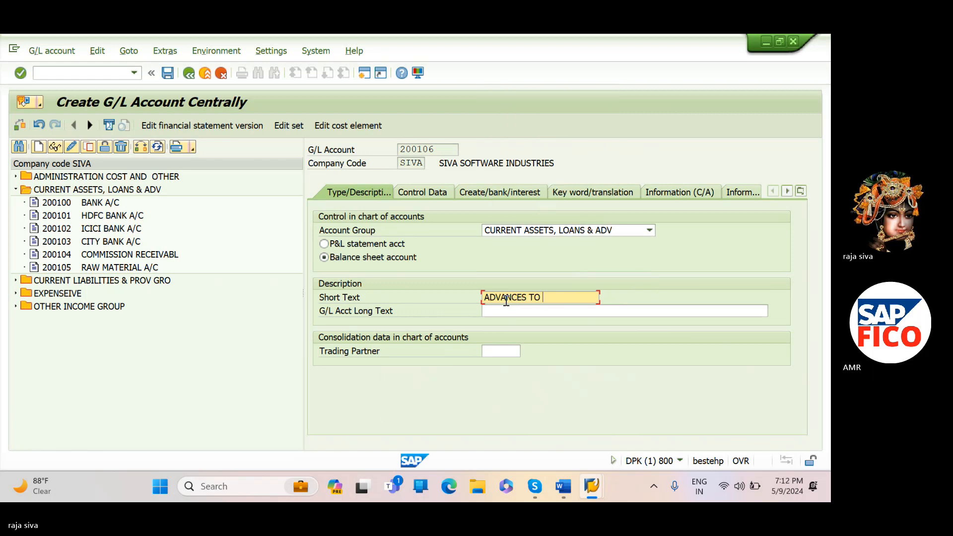
type(" VENDORS")
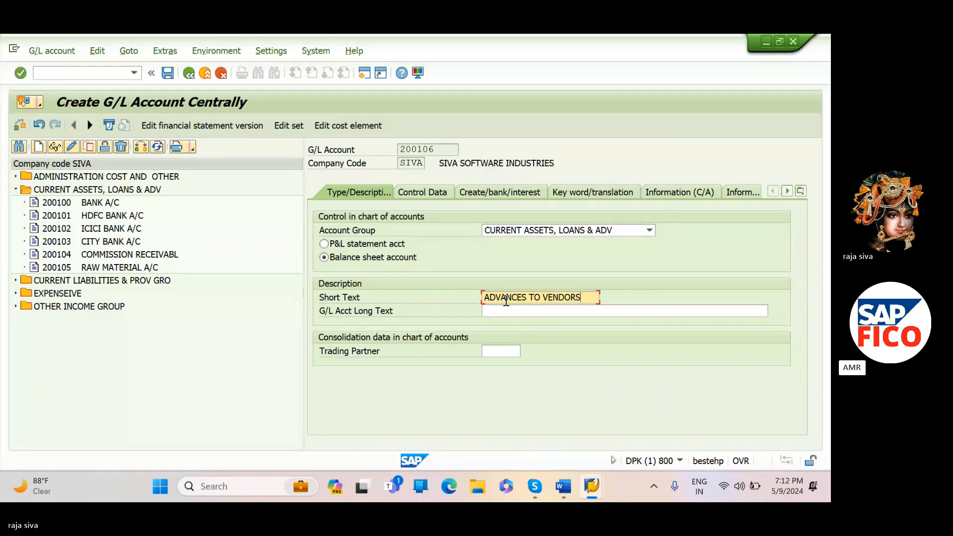
- Enter ADVANCES TO VENDORS as the G/L account's long text
left_click(507, 311)
type("ADVA")
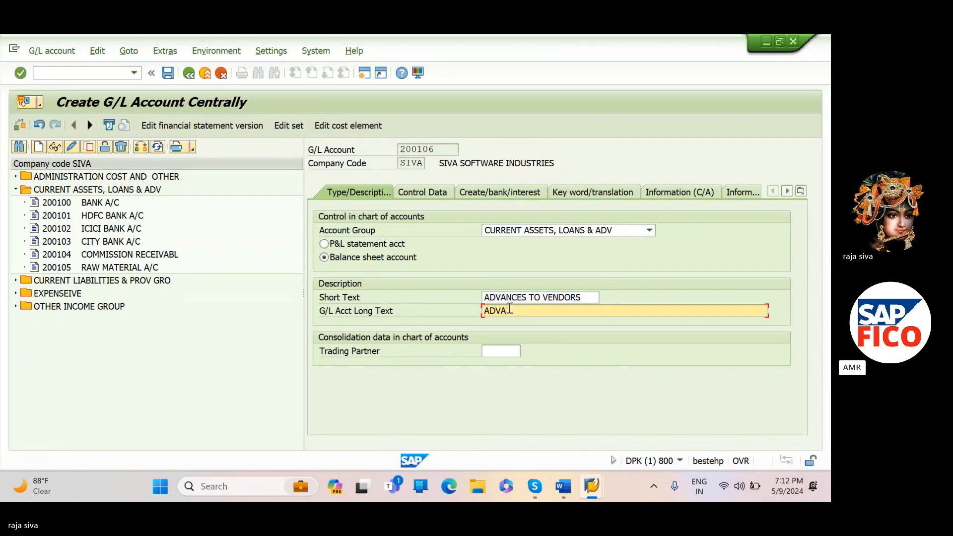
type("NCES T")
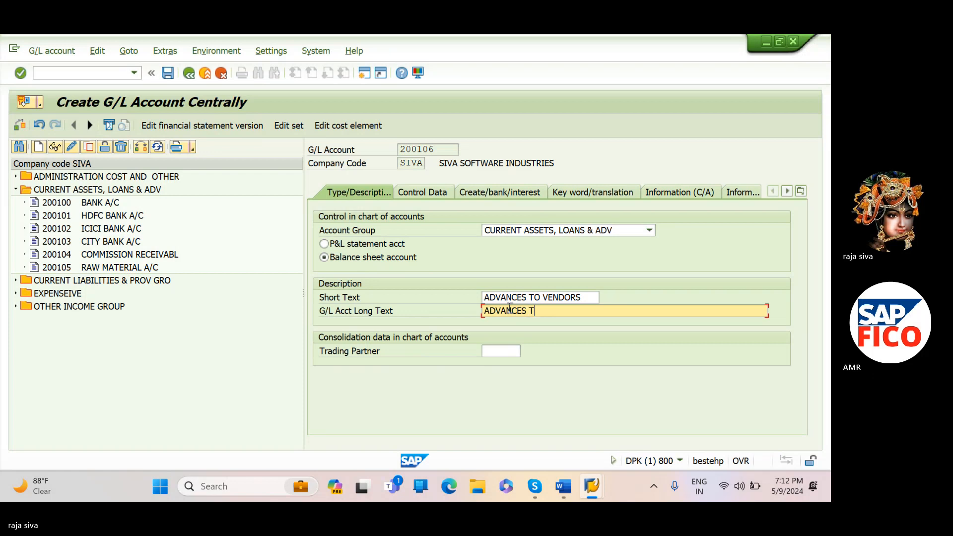
type("O VENDO")
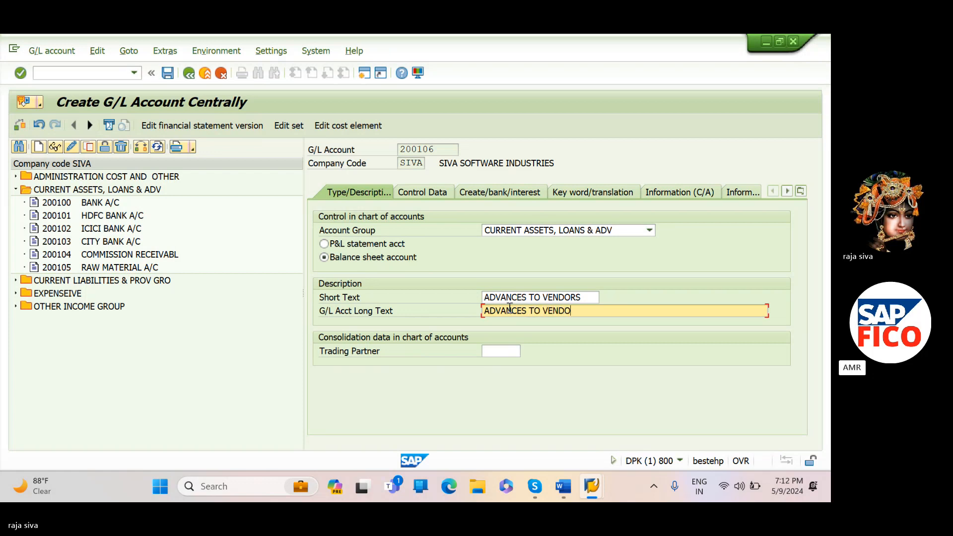
type("RS")
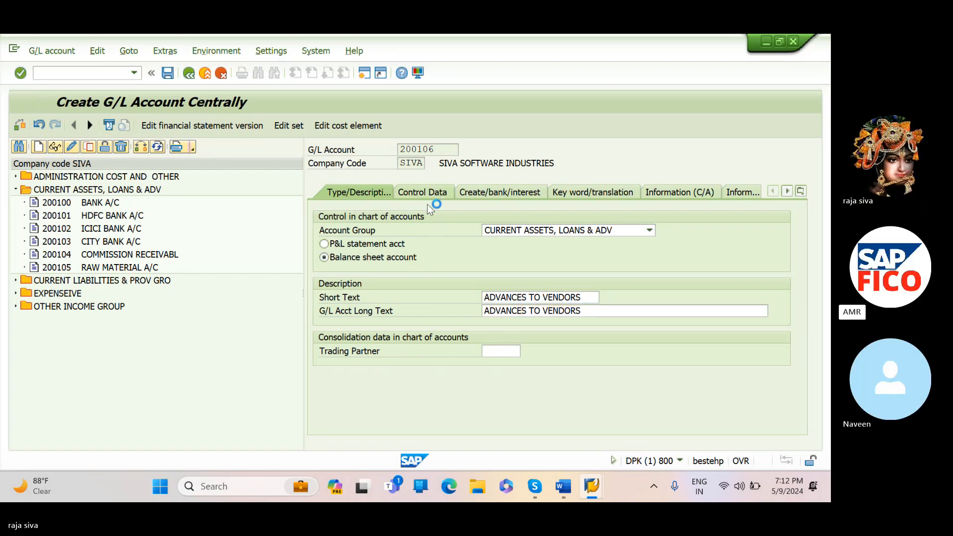
- Enable line item display in the account's control data and set the sort key to 001 (Posting date)
left_click(442, 196)
scroll(350, 362, "down", 3)
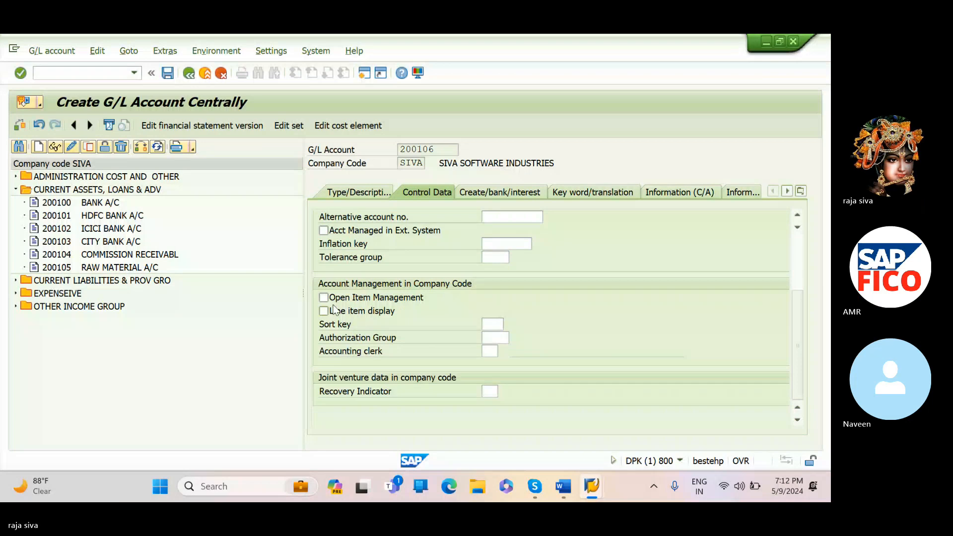
left_click(324, 311)
left_click(499, 323)
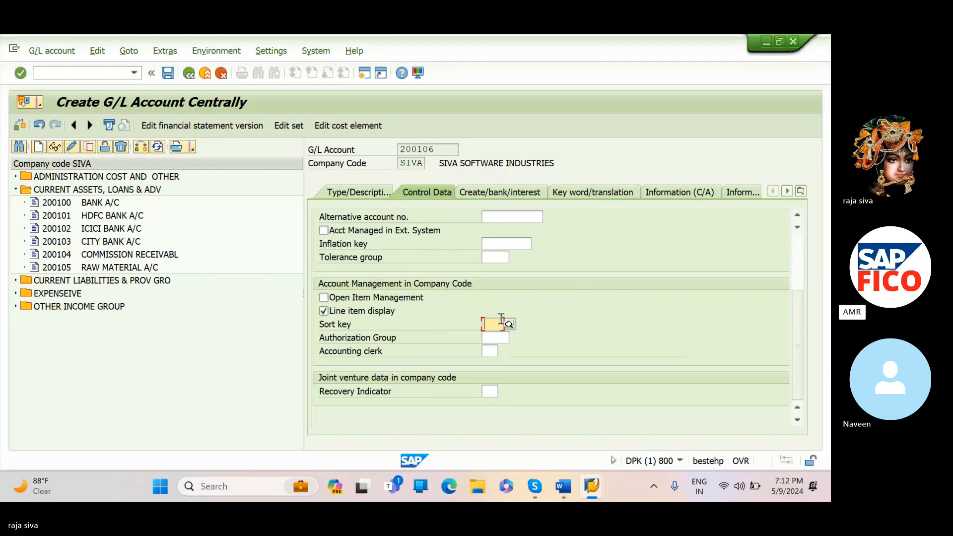
type("001")
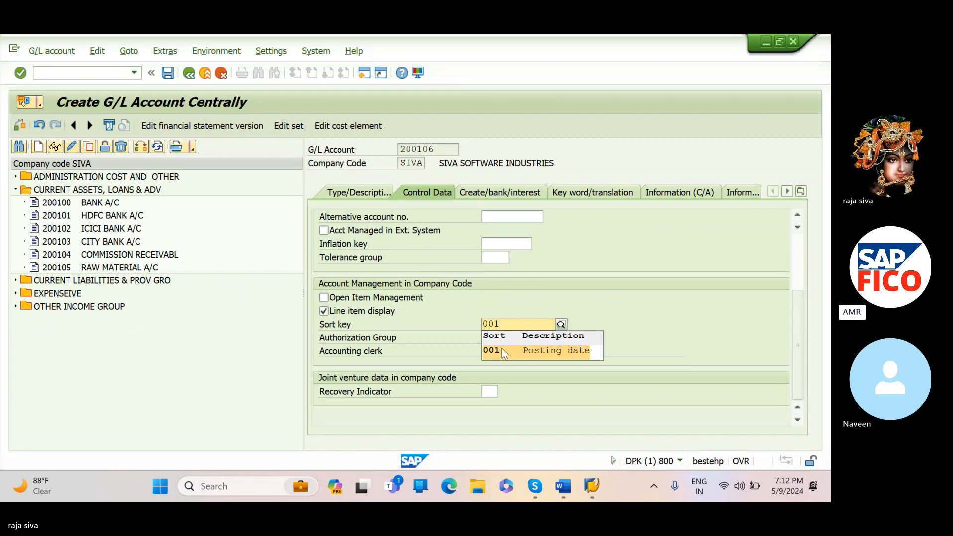
left_click(503, 352)
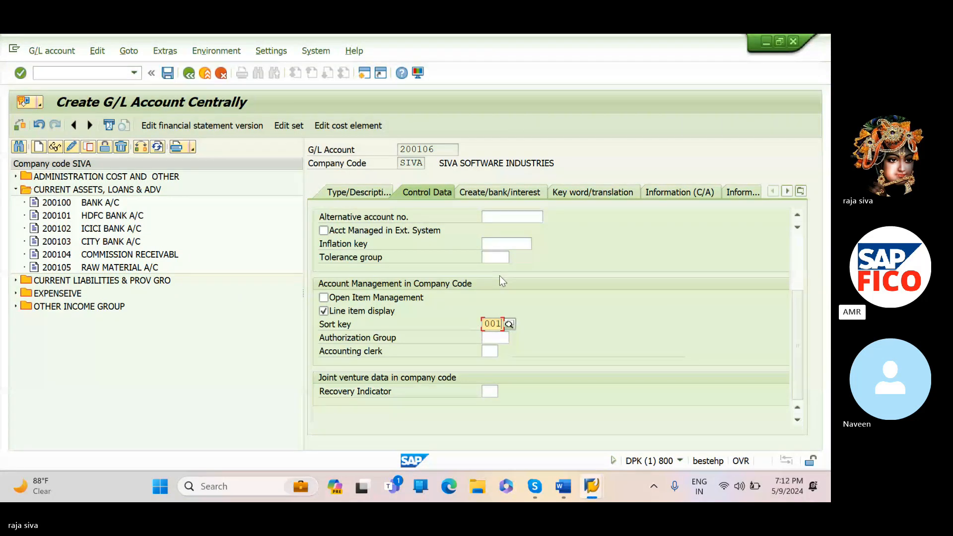
- Make it a reconciliation account for account type Vendors and open the account's document creation and bank settings
scroll(531, 291, "up", 3)
left_click(569, 311)
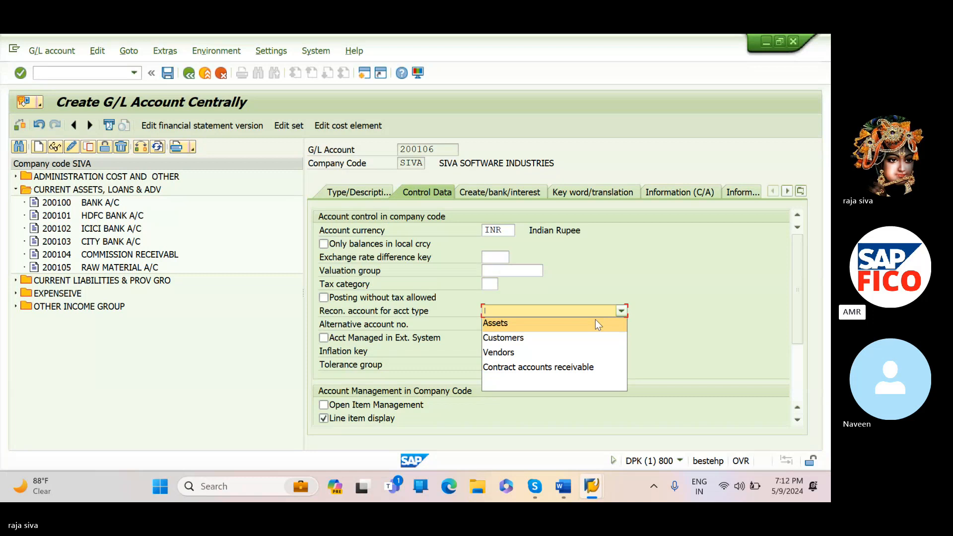
left_click(595, 353)
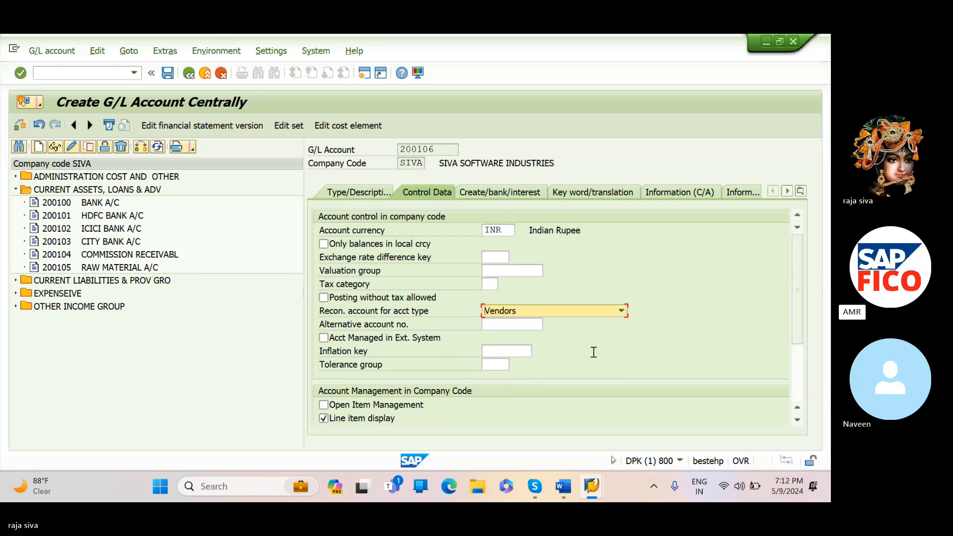
left_click(507, 192)
left_click(507, 192)
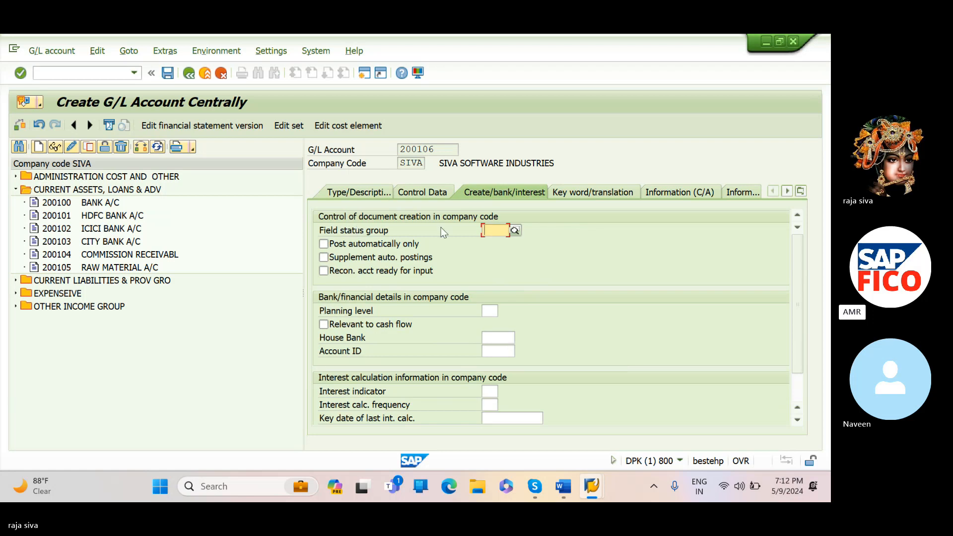
left_click(481, 233)
type("G001")
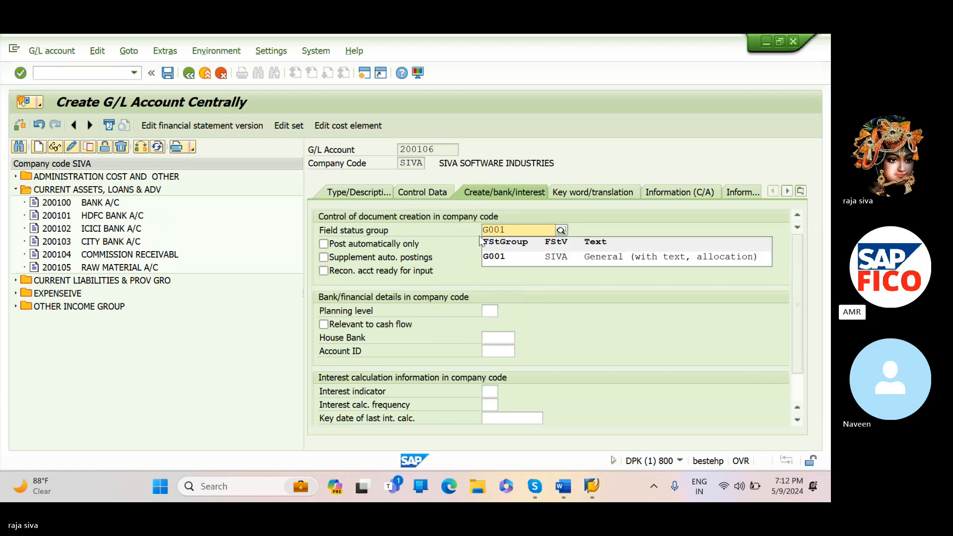
key("Return")
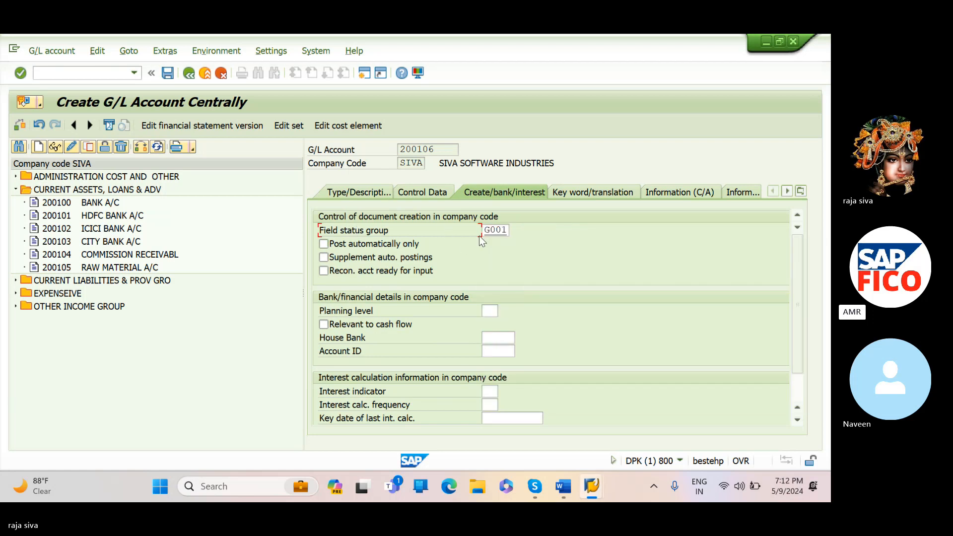
- Set the field status group to G026 (Accounts for down payments made) and save the G/L account
left_click(491, 232)
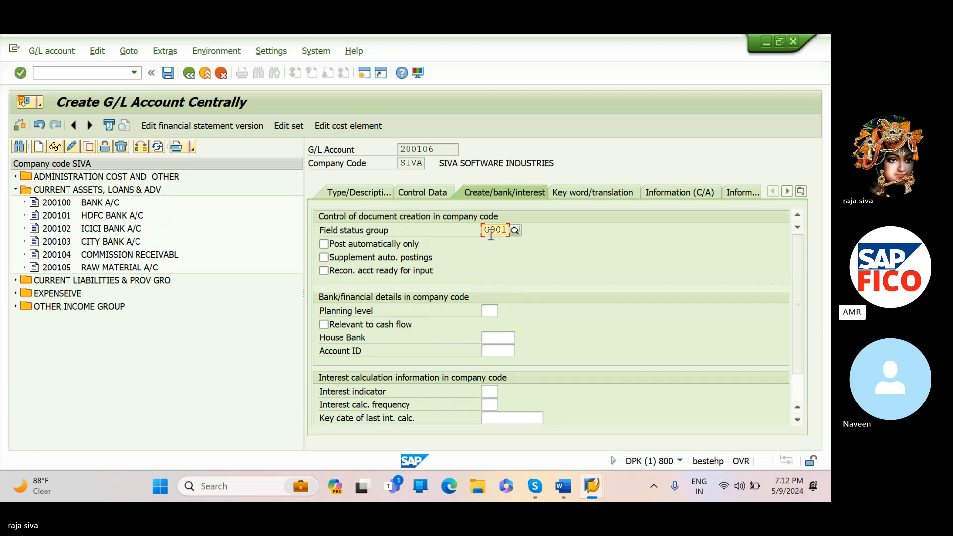
type("G")
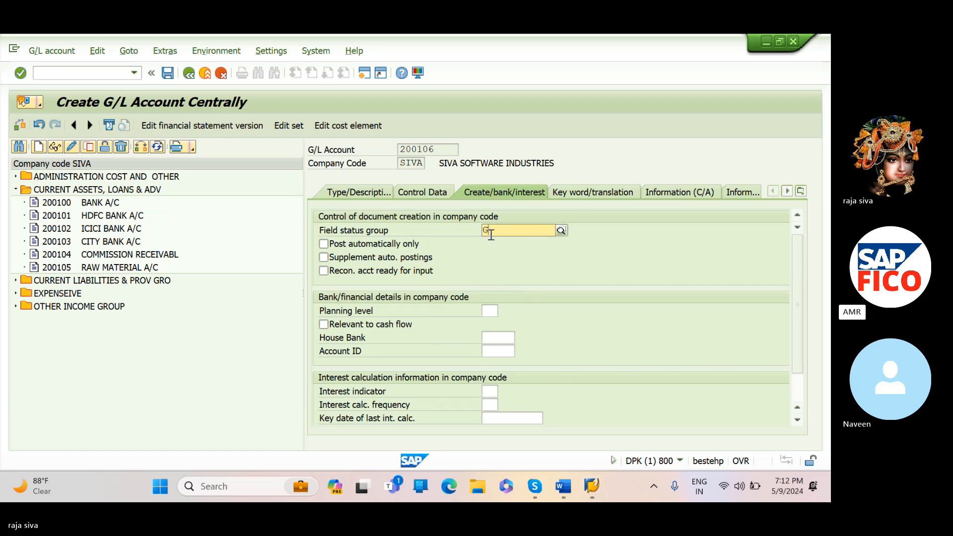
type("026")
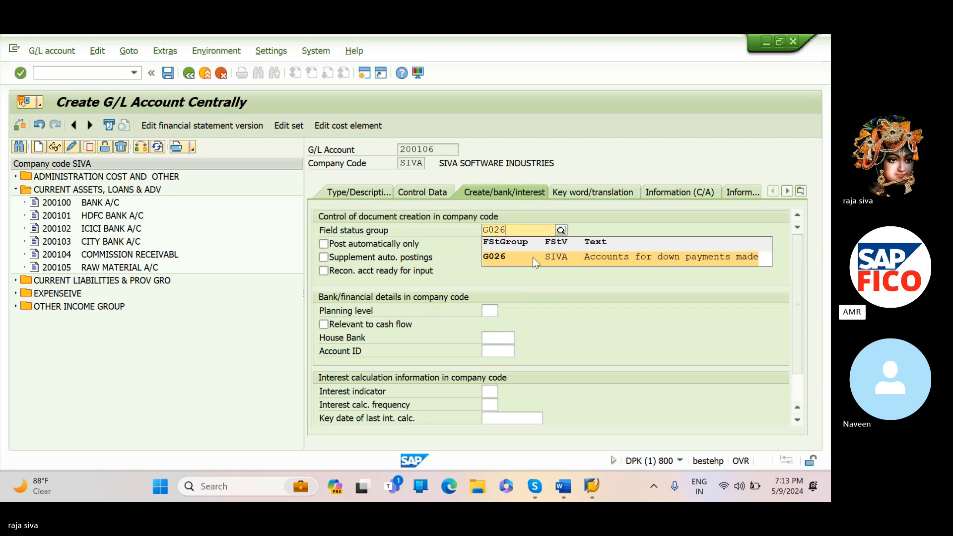
left_click(517, 262)
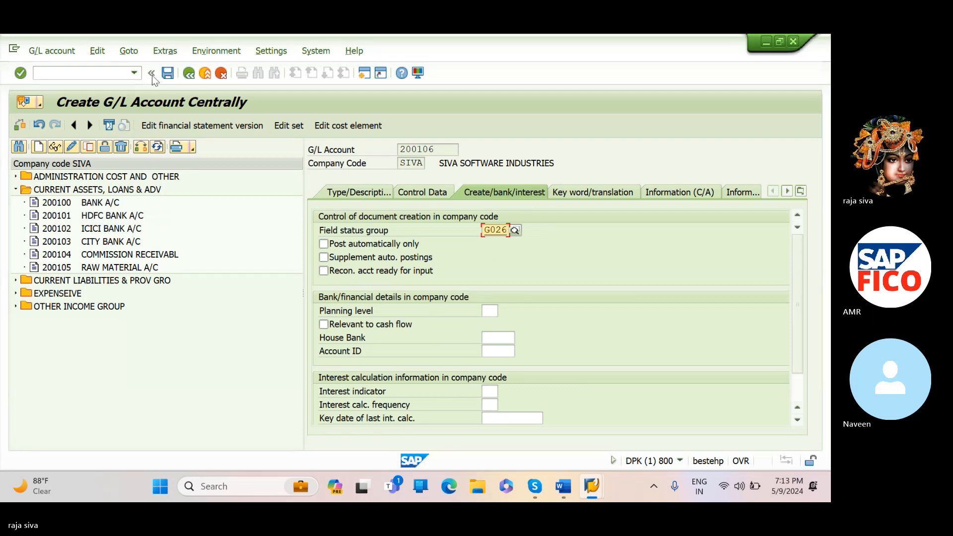
left_click(167, 73)
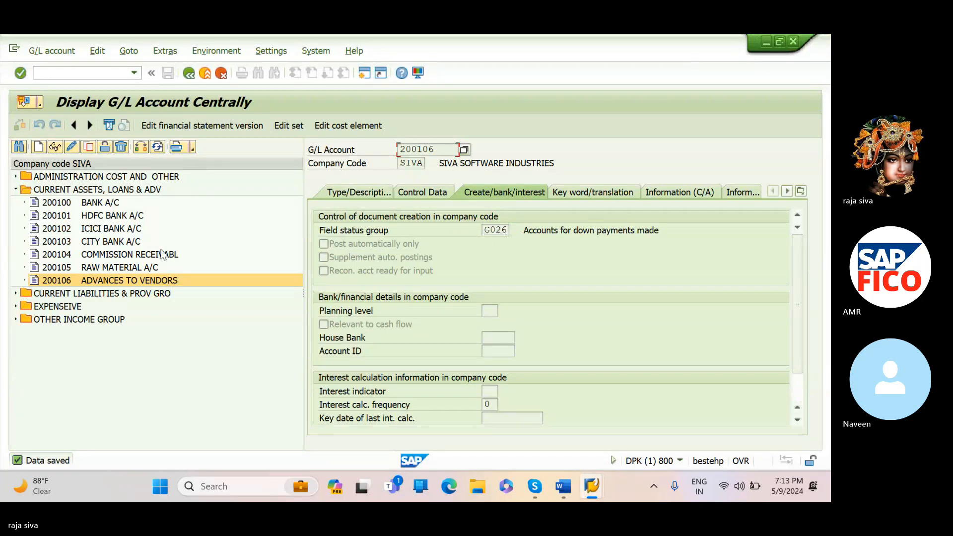
- Leave the G/L account transaction and open transaction OBYR
left_click(133, 73)
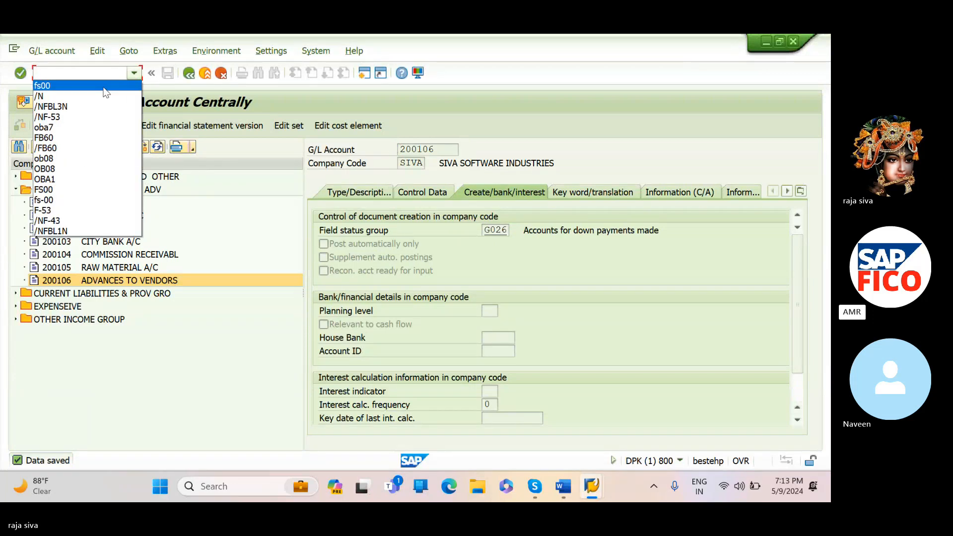
left_click(102, 96)
key("Return")
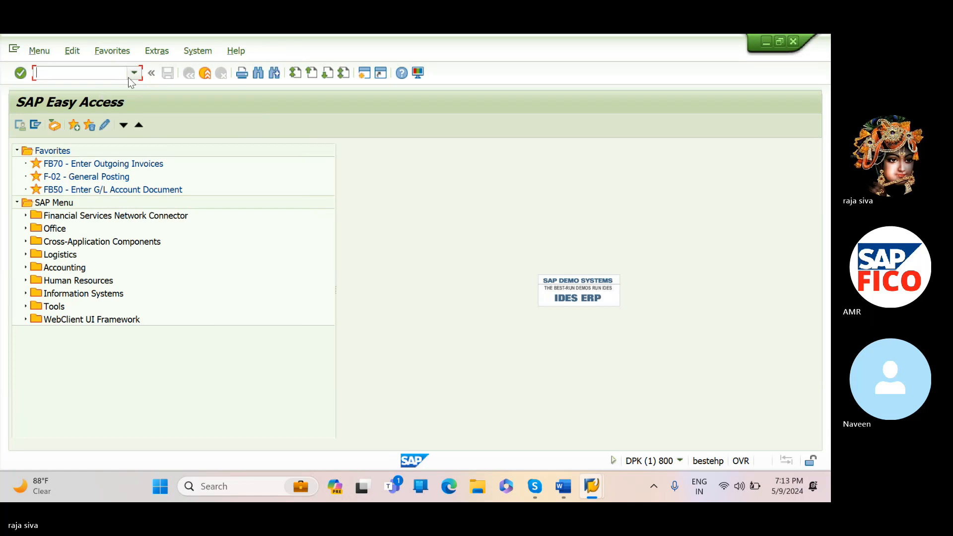
type("OBYR")
key("Return")
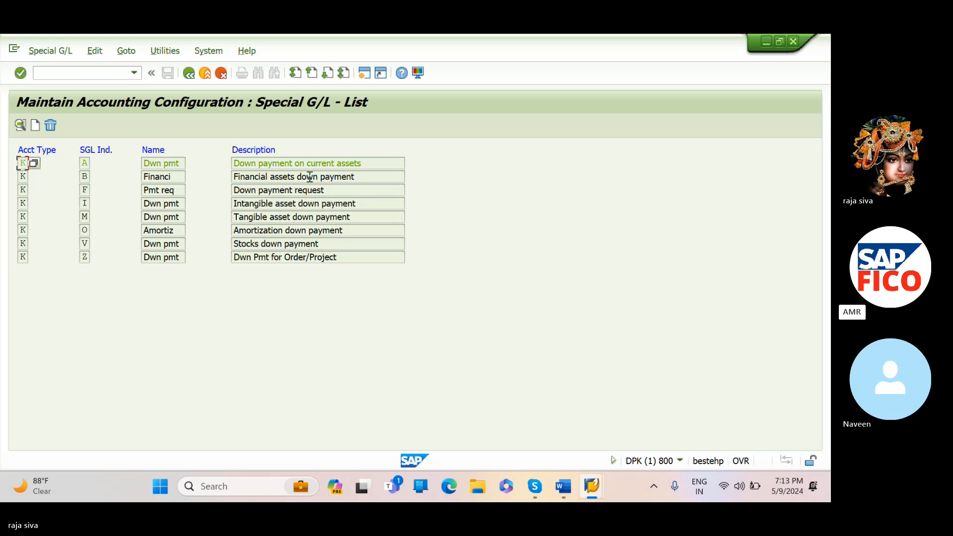
- Open the accounts for special G/L indicator A, Down payment on current assets, in chart of accounts SIOC
left_click(84, 164)
double_click(83, 164)
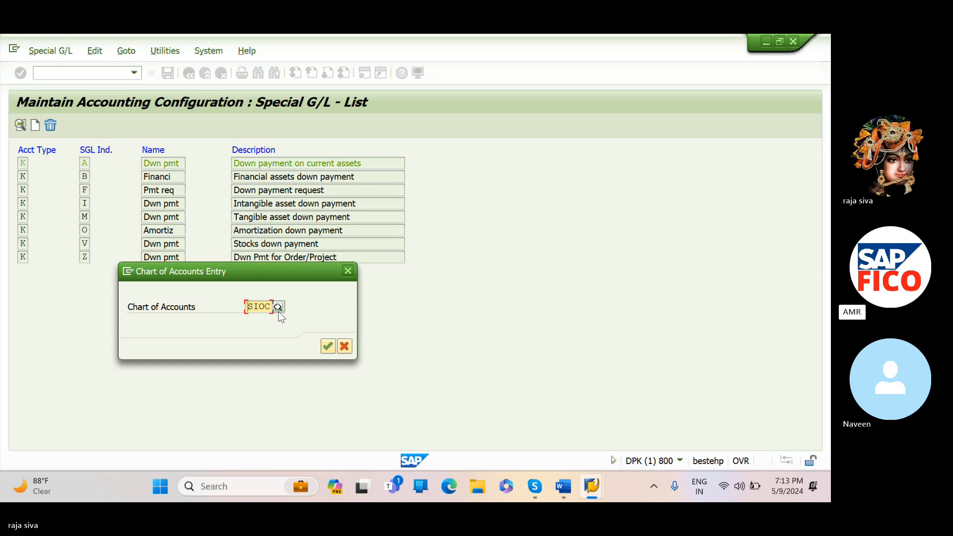
left_click(328, 346)
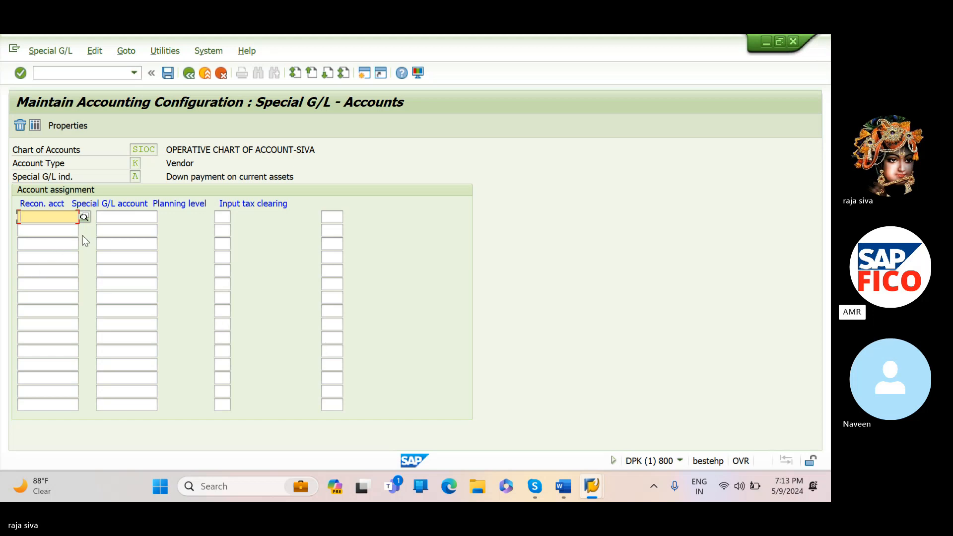
- Look up the reconciliation accounts and choose 100503, DOMESTIC VENDOR RECONCILIATION A/C, for the first assignment row
left_click(84, 217)
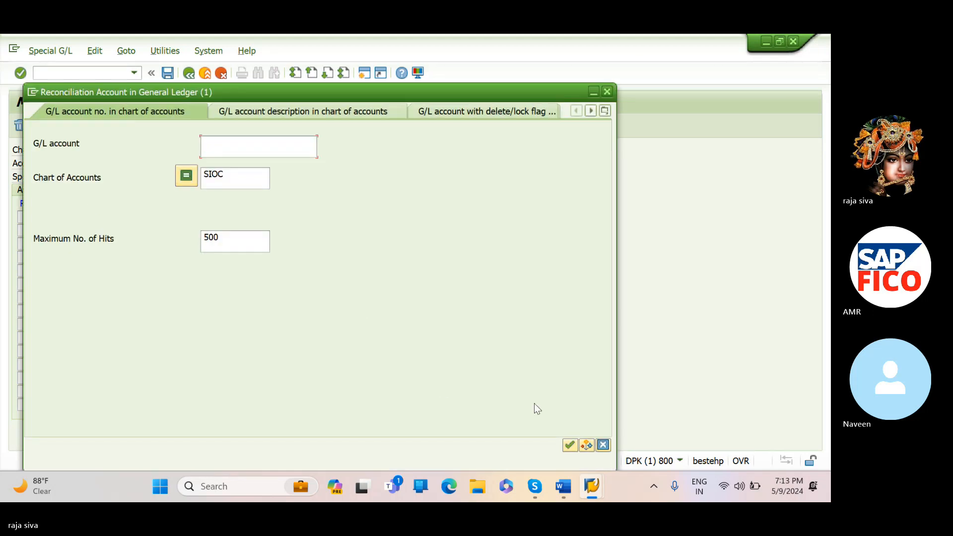
left_click(570, 445)
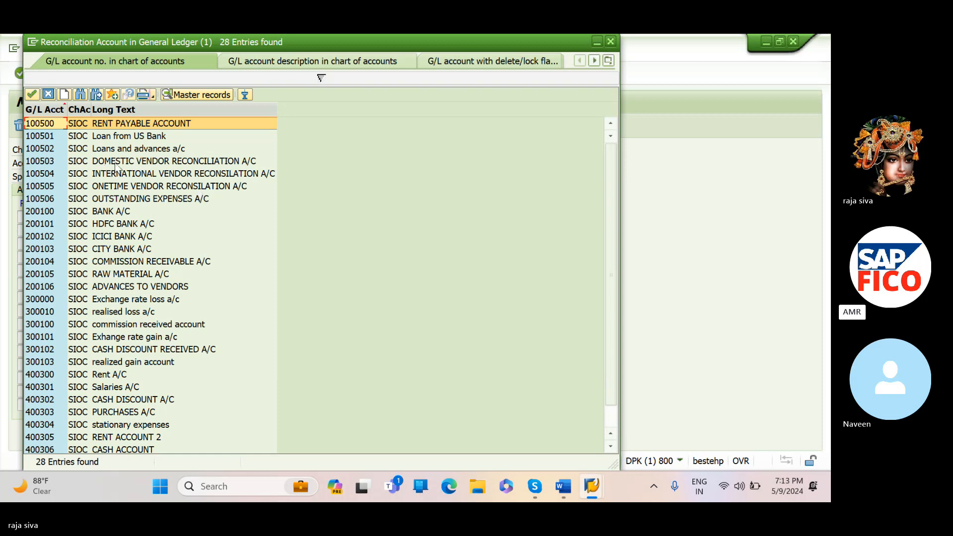
left_click(116, 164)
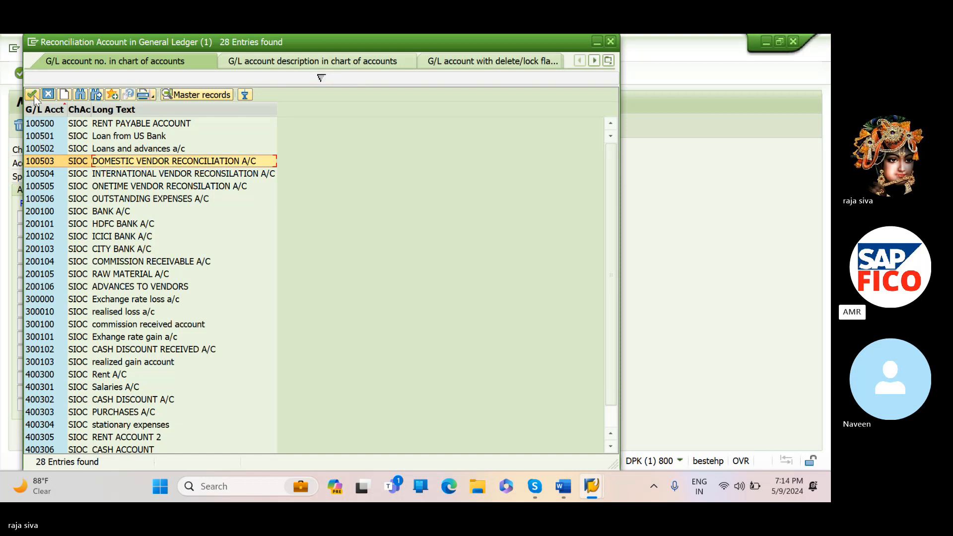
left_click(32, 95)
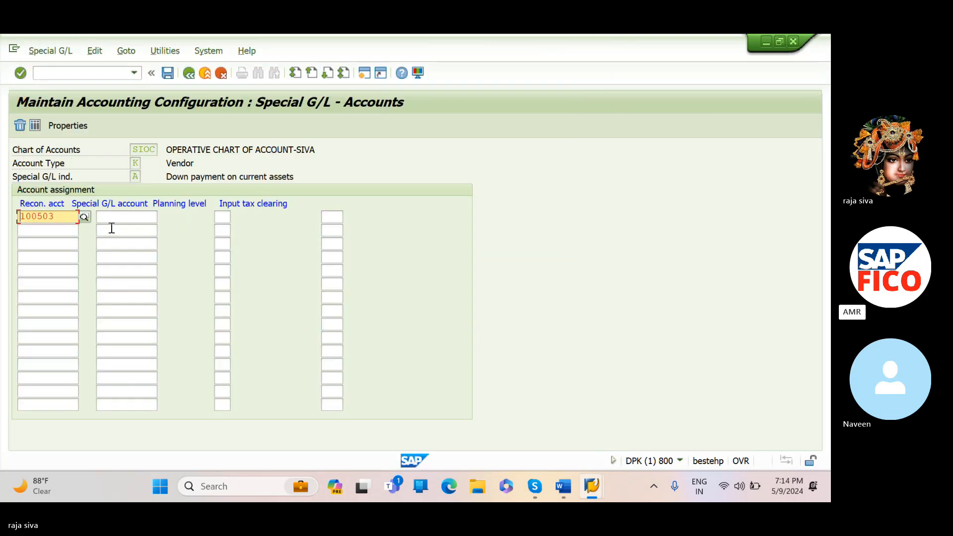
- Look up the special G/L accounts in chart SIOC and choose 200106, ADVANCES TO VENDORS, for the first assignment row
left_click(127, 219)
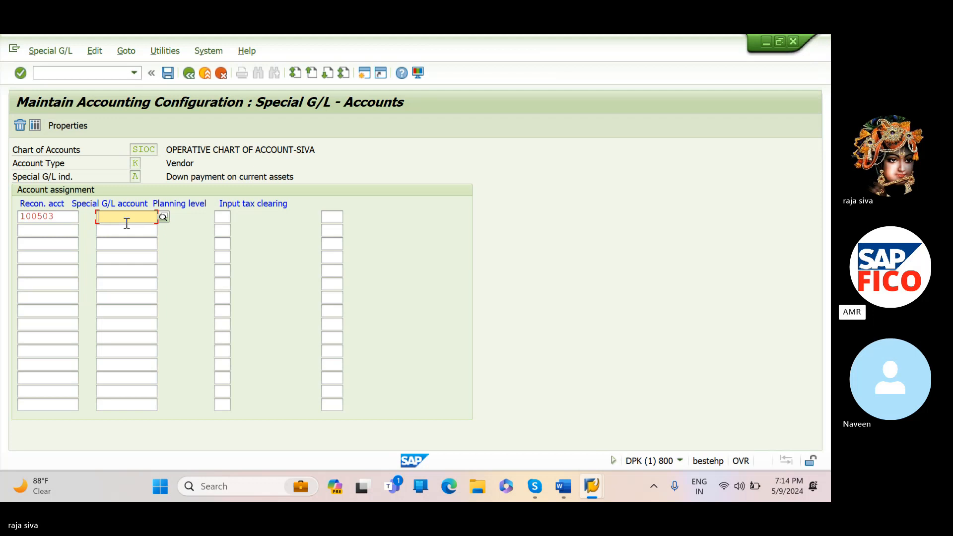
left_click(164, 218)
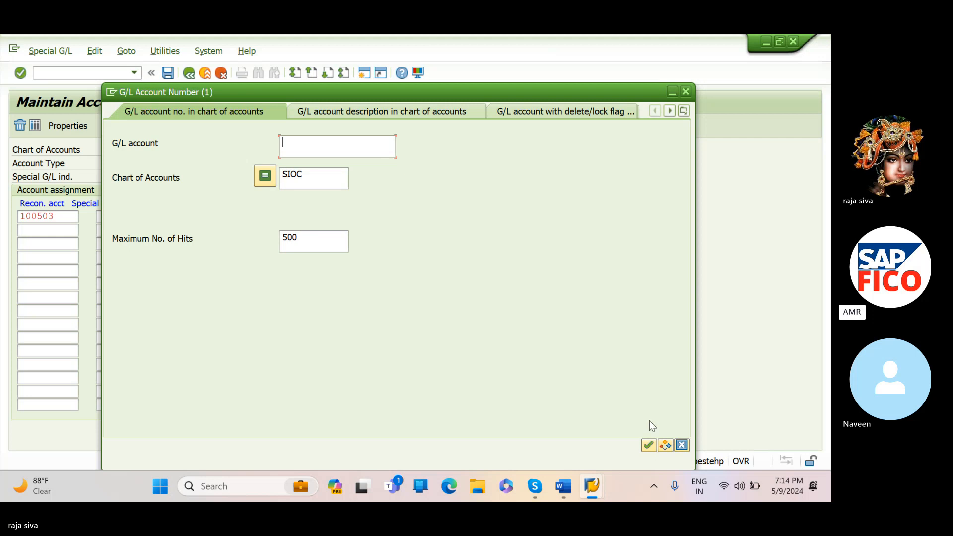
left_click(648, 445)
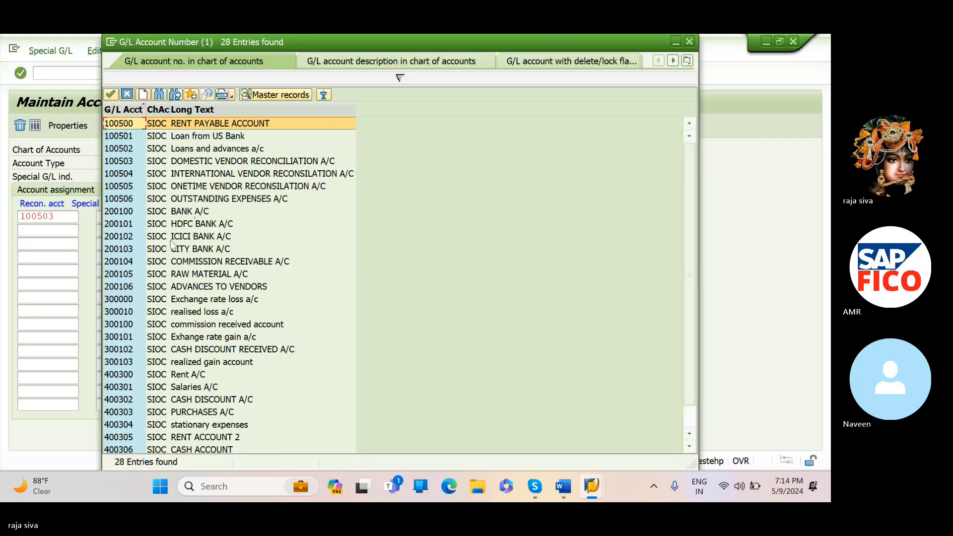
left_click(219, 288)
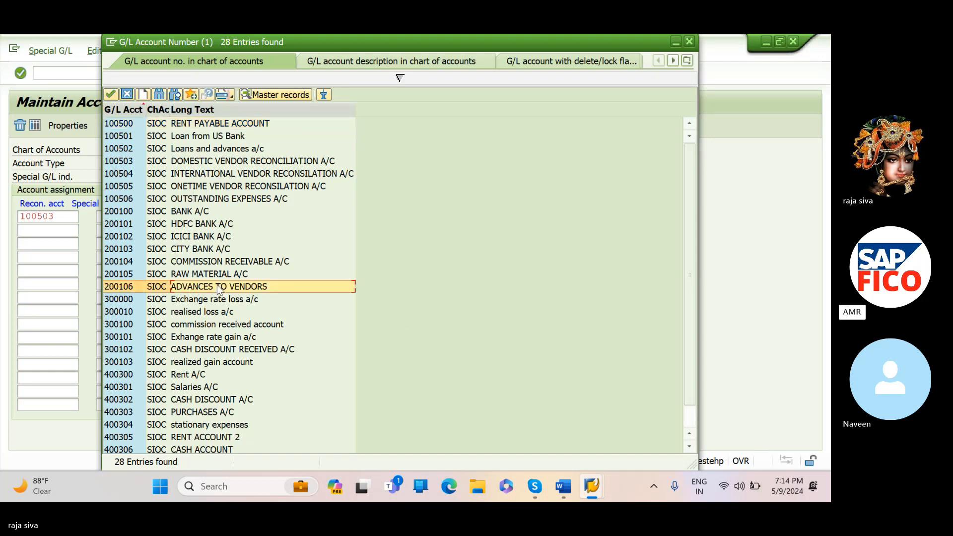
left_click(110, 95)
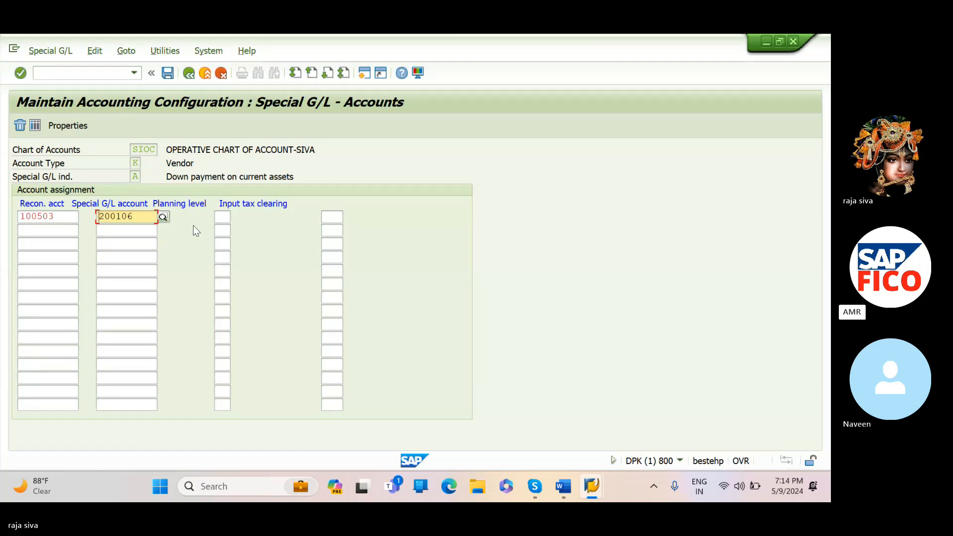
- Save the account assignment under customizing request DPKK900541 and leave the transaction with /N
left_click(169, 74)
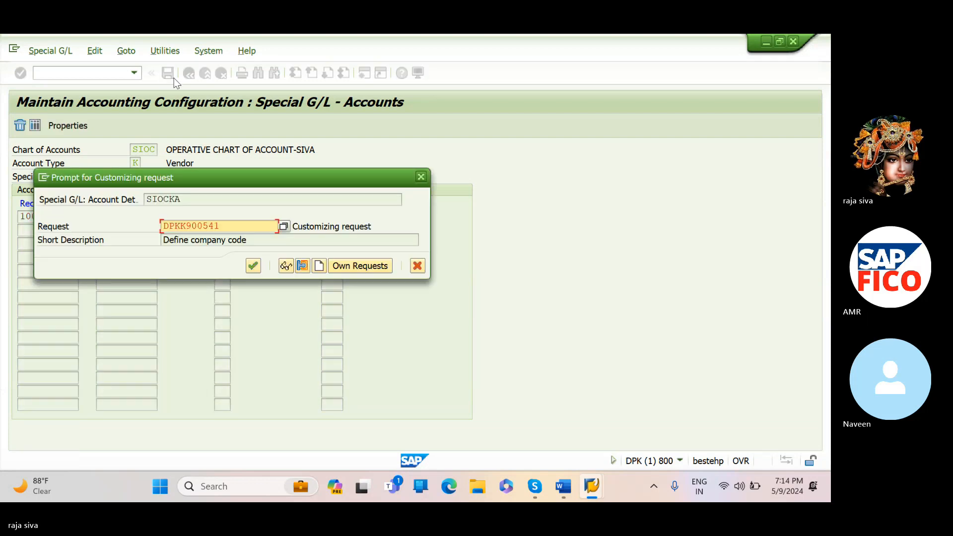
left_click(252, 272)
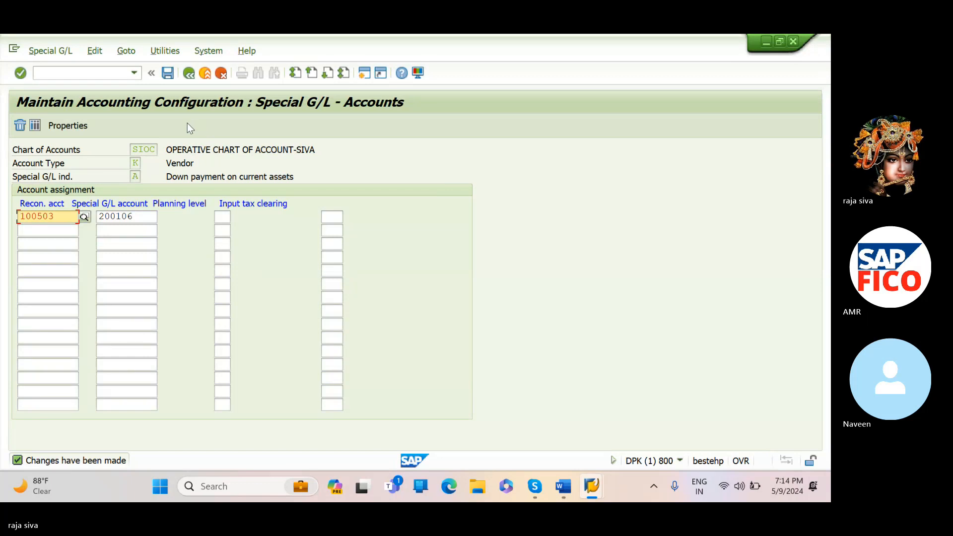
left_click(134, 74)
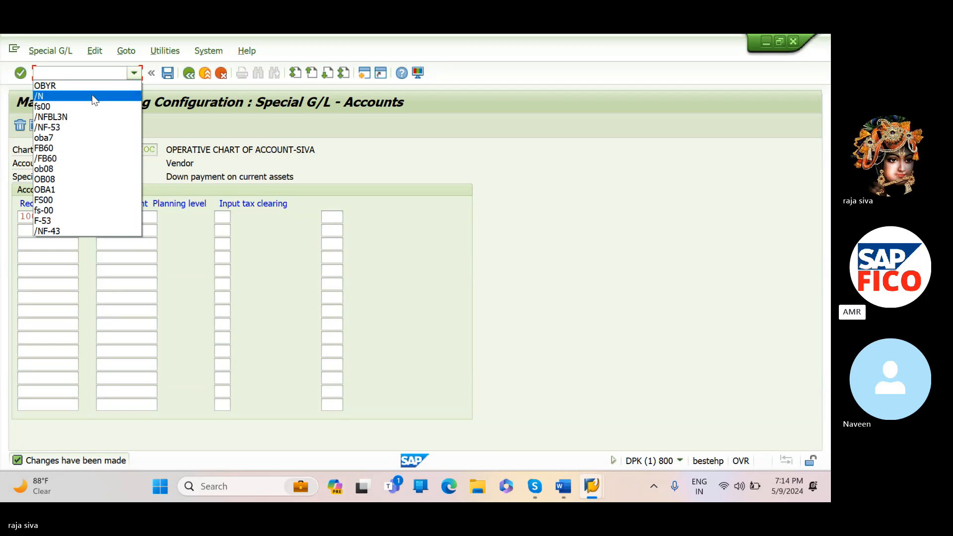
left_click(95, 96)
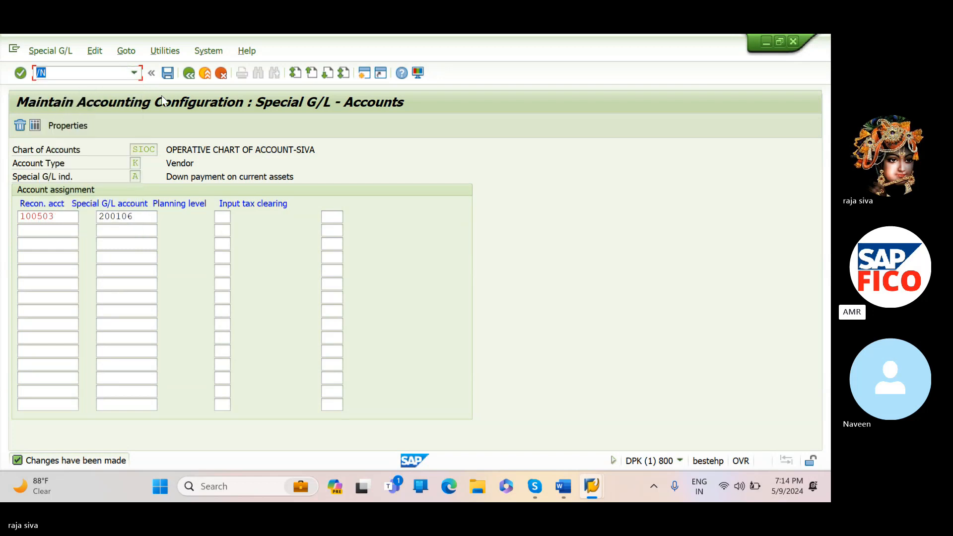
key("Return")
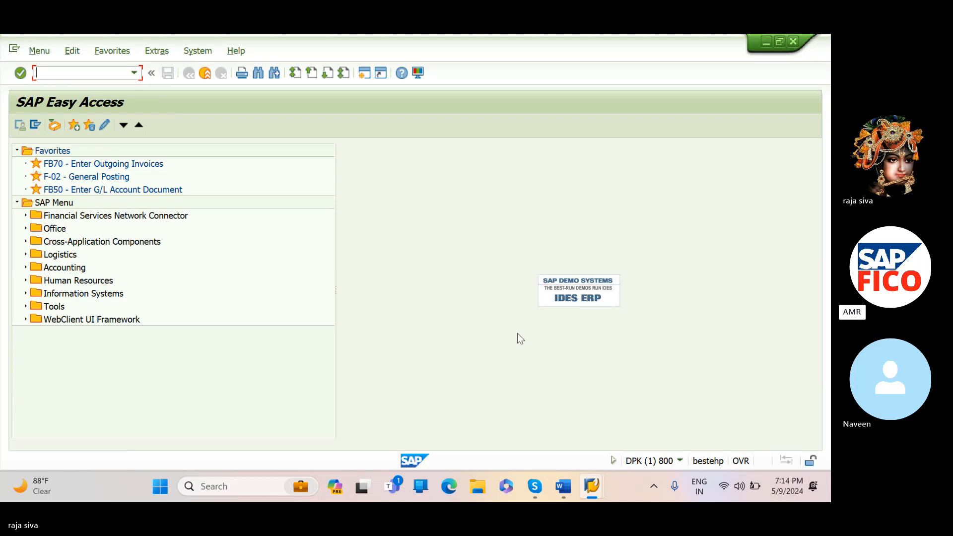
- Switch to the SAP FICO ENDUSER document in Word and start a line below the down payment image with "T-OBYR ="
left_click(566, 485)
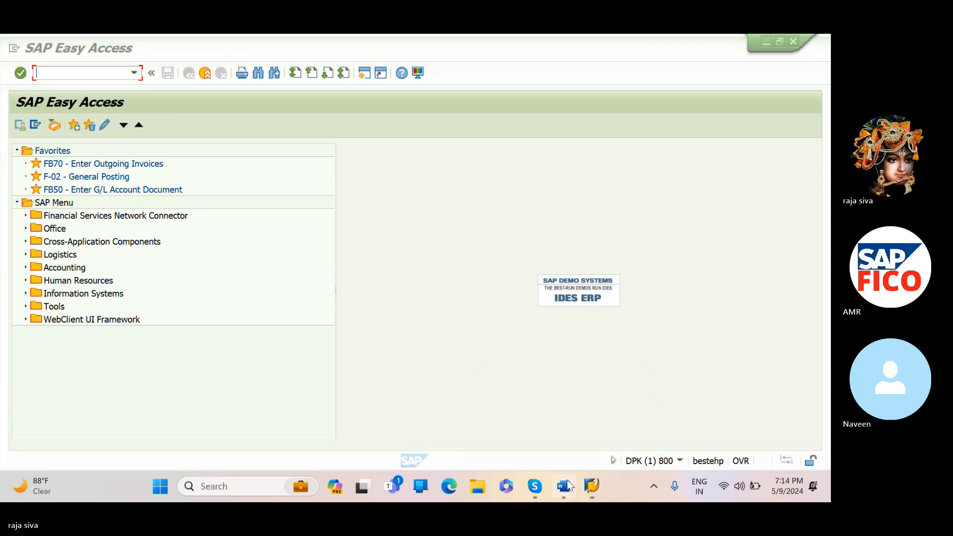
scroll(666, 248, "down", 1)
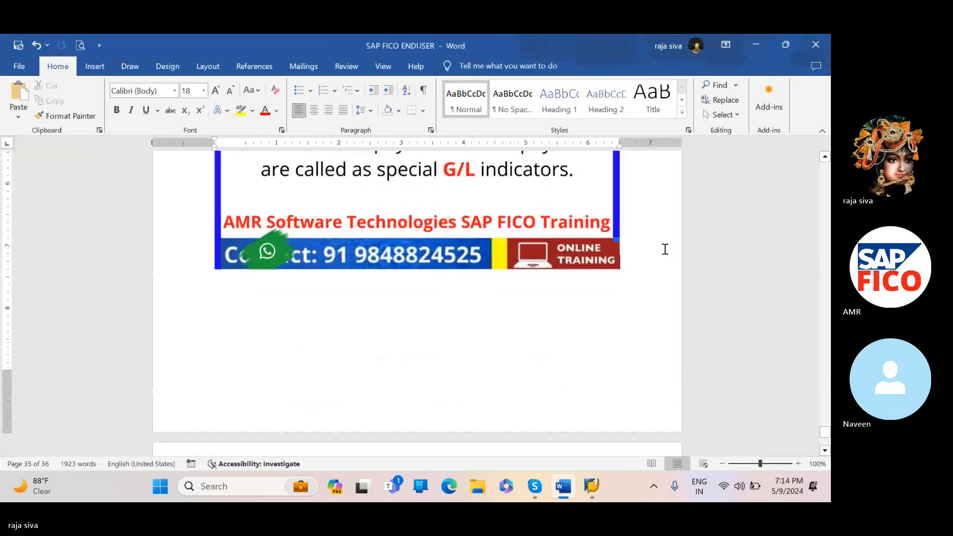
key("Return")
type("OBYR")
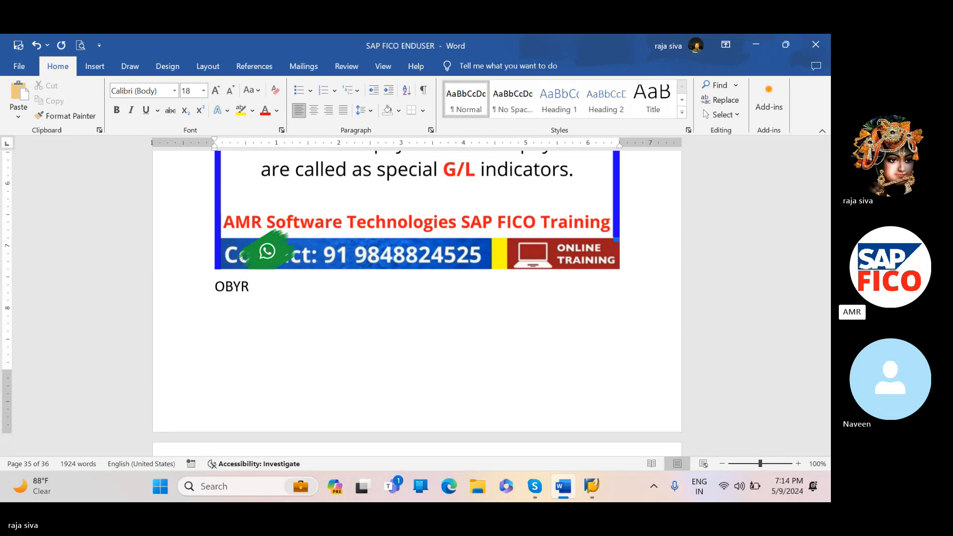
type("=")
key("Left")
key("Left")
key("Left")
key("Left")
key("Left")
key("Left")
key("Left")
scroll(417, 298, "up", 5)
scroll(417, 297, "up", 2)
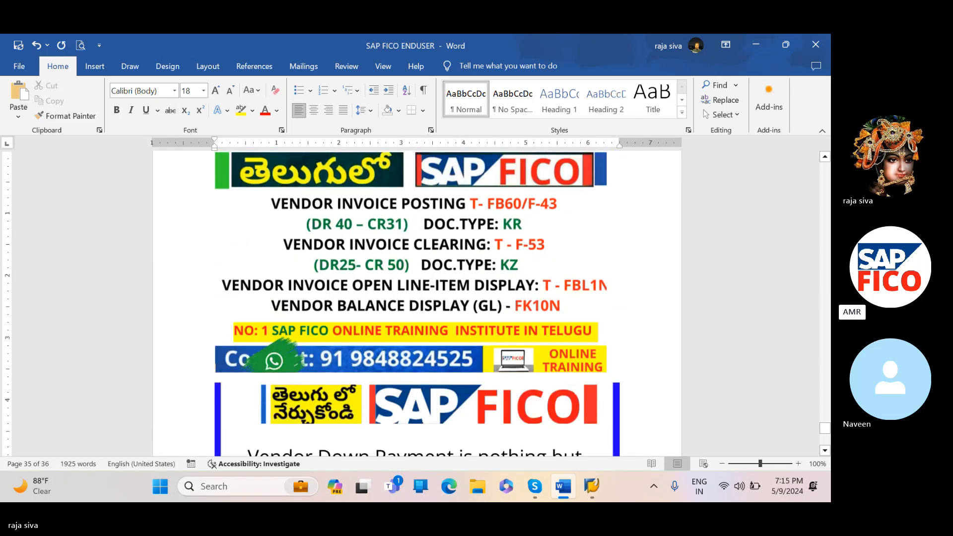
scroll(417, 298, "down", 6)
type("T-OBYR =")
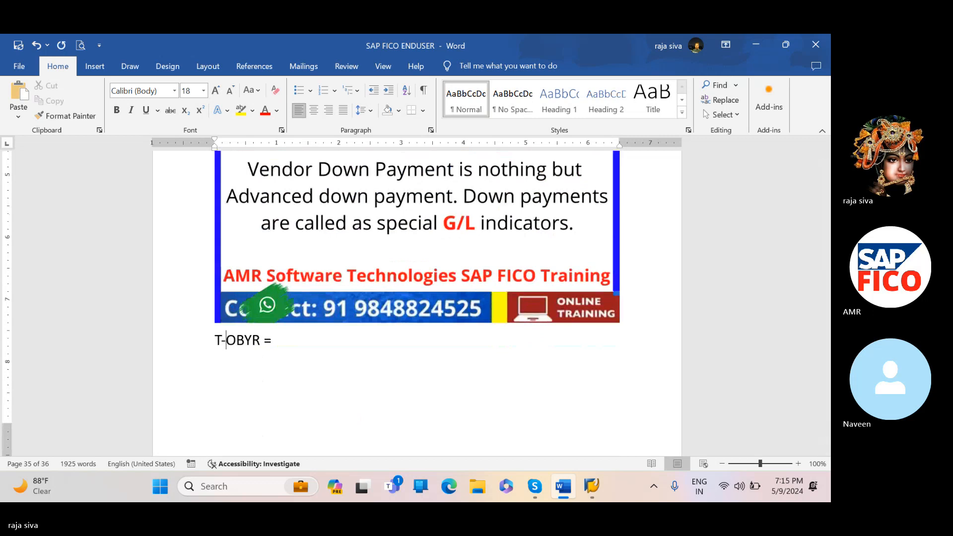
- Complete the T-OBYR line with the description "VENDOR DOWN PAYMENT CONFIGURATIONS"
left_click(278, 341)
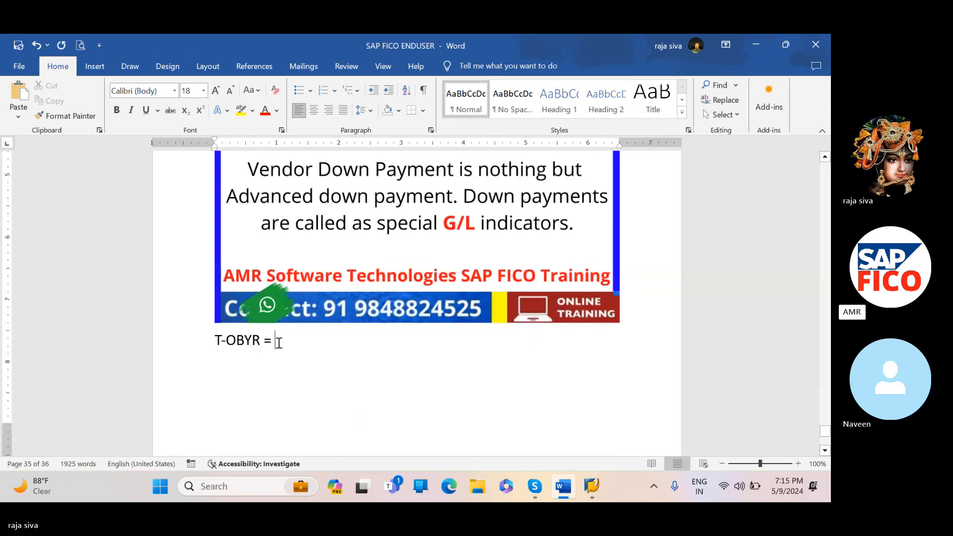
type("VEN")
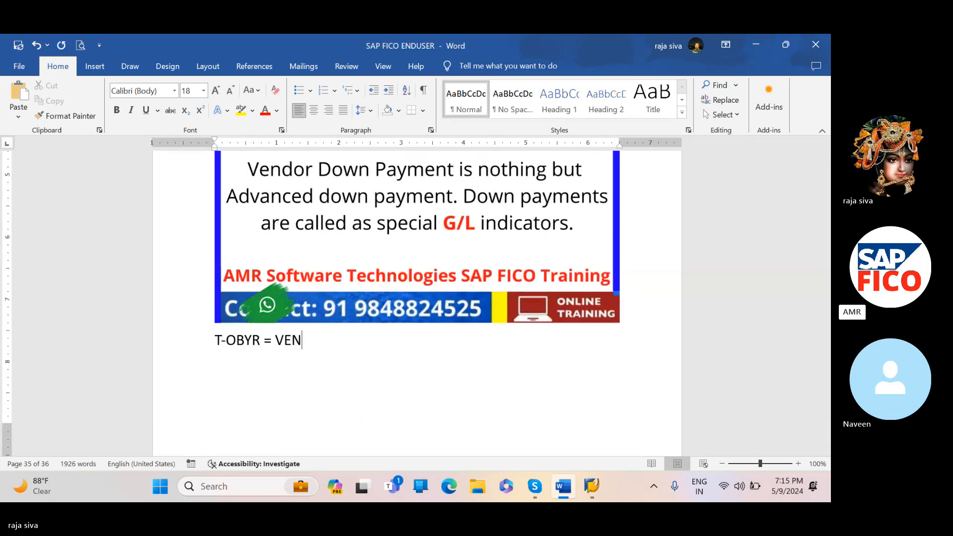
type("DOR DO")
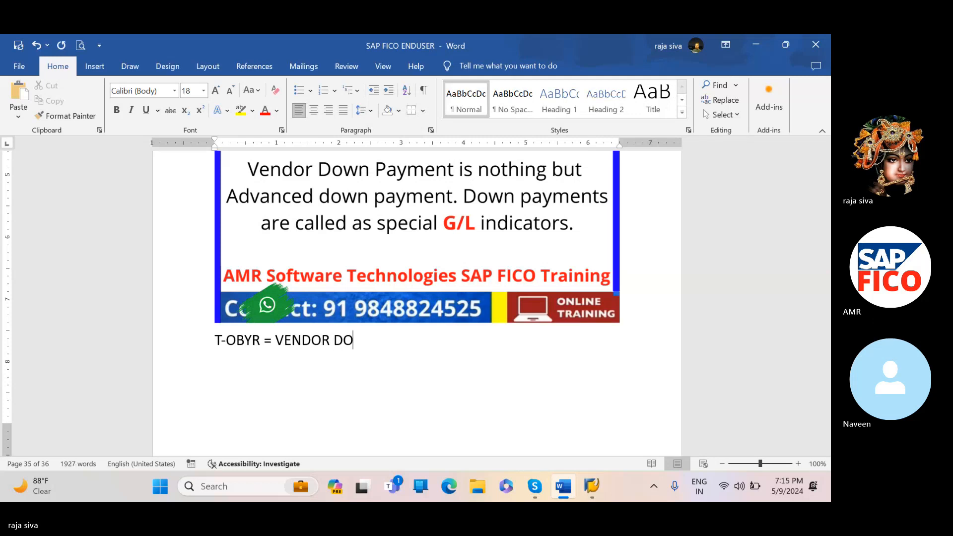
type("WN PAYMENT CO")
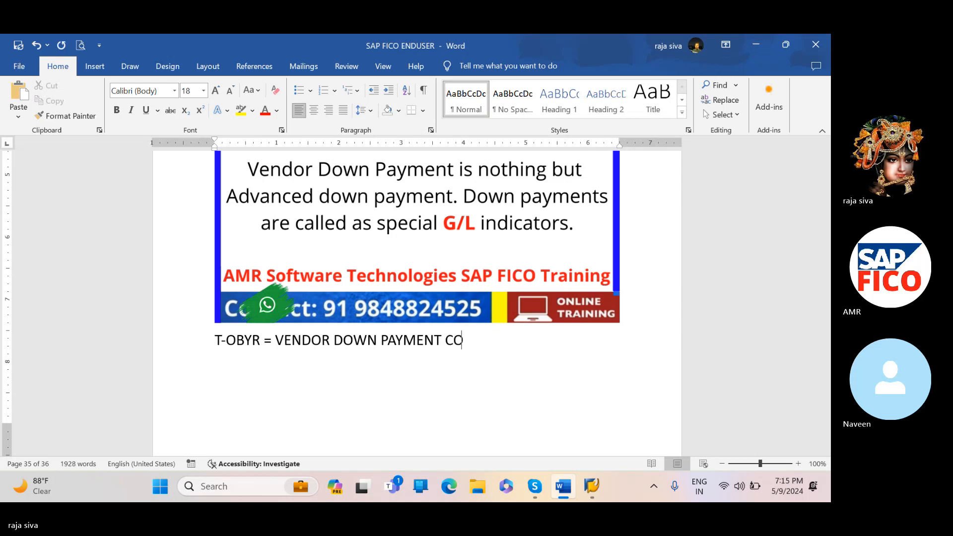
type("NFIGURA")
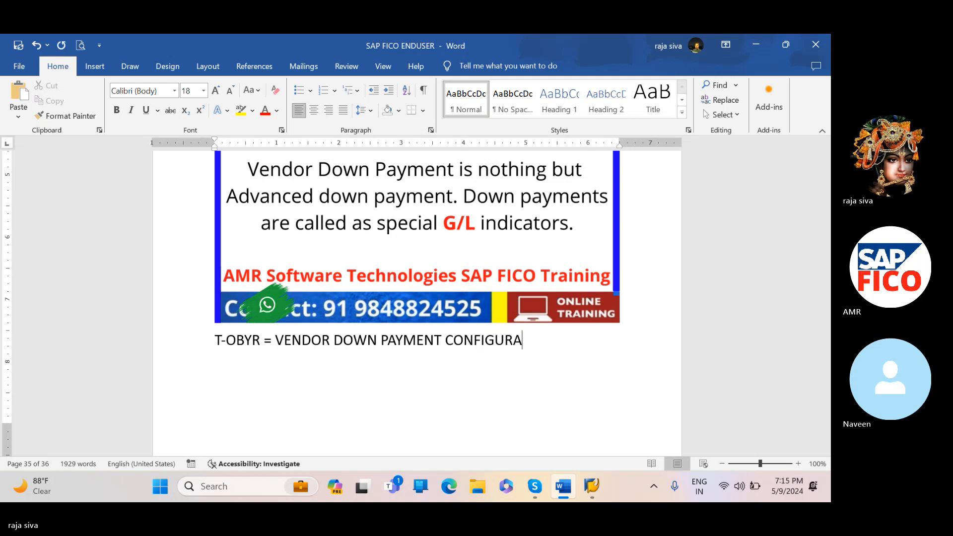
type("TIONS")
- Start a new line below the T-OBYR note with "T-F-48 ="
key("Return")
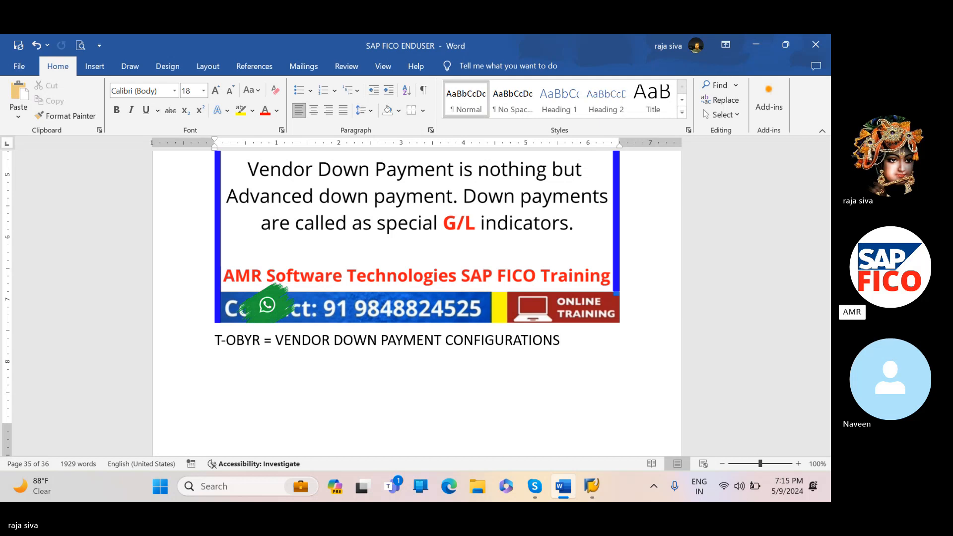
type("T-")
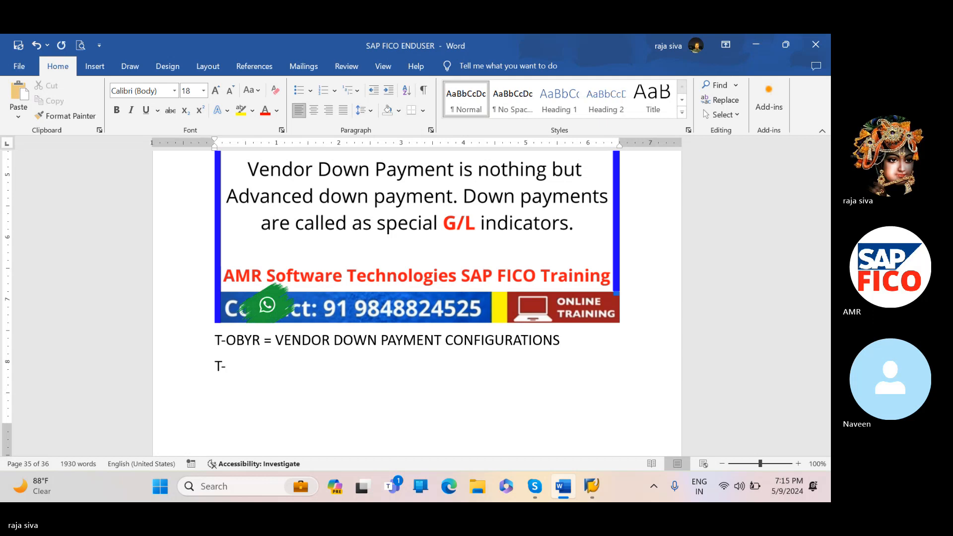
type("F-48=")
key("BackSpace")
type("-")
key("BackSpace")
type("= VENOD")
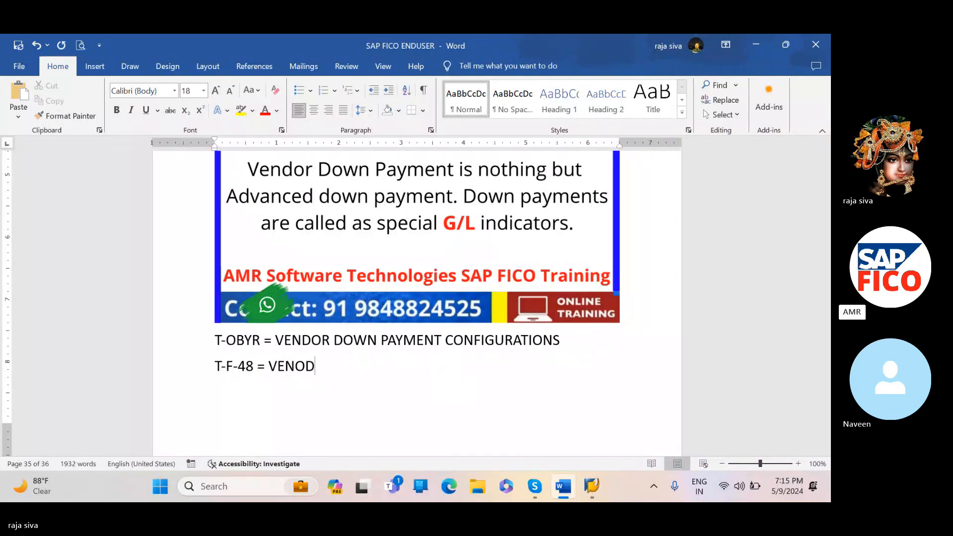
- Complete the T-F-48 line with the description "VENDOR ASSING TO VENDOR DOWNPAYMENT"
key("BackSpace")
key("BackSpace")
type("DOR")
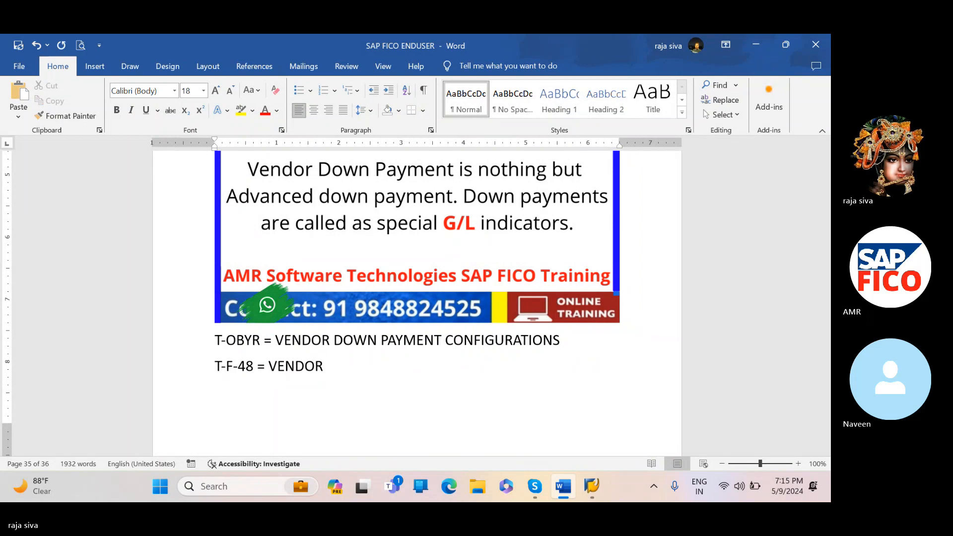
type(" ASS")
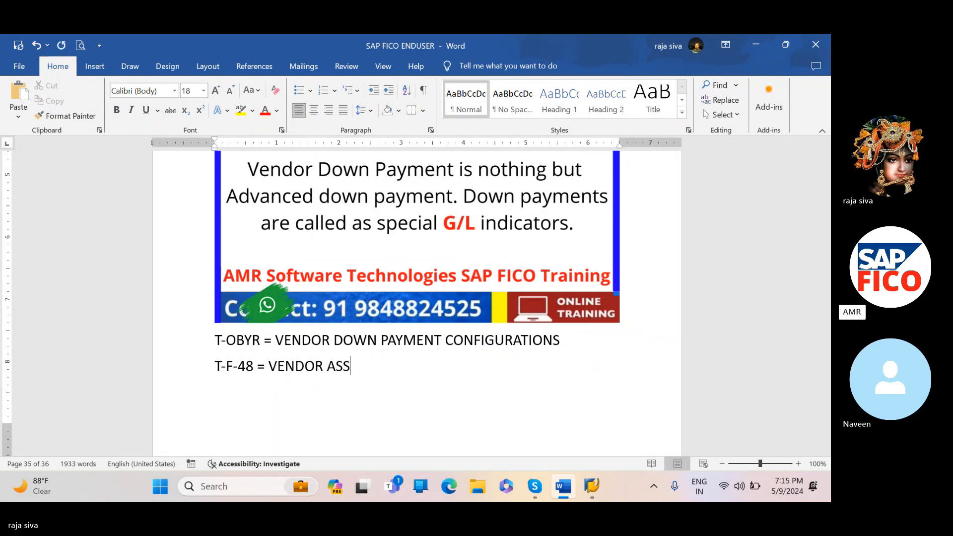
type("ING TO ")
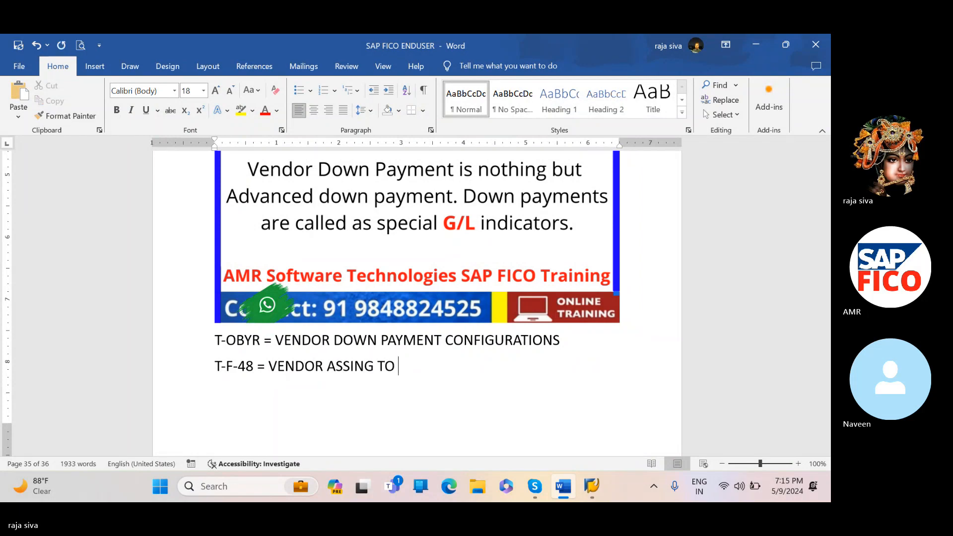
type("VENDORDO")
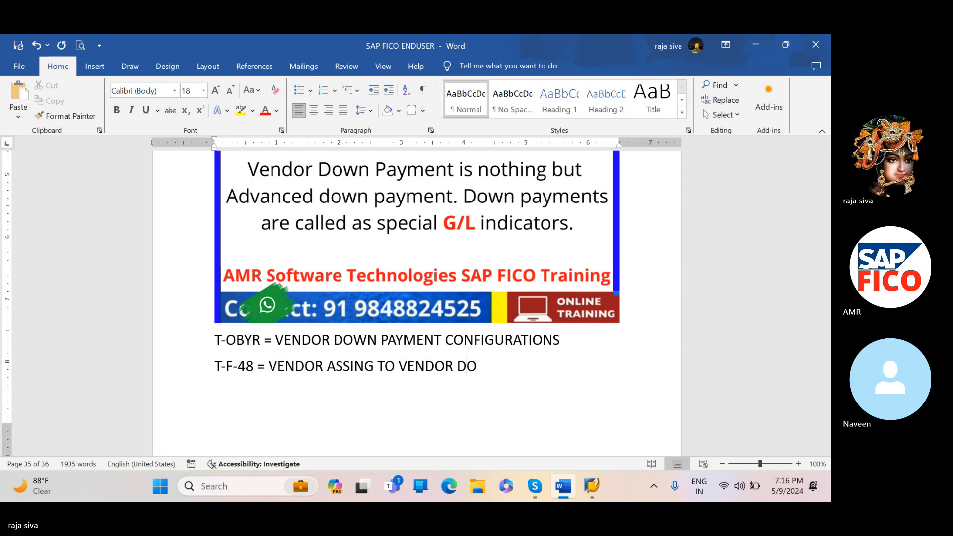
type("WNPAYMENT")
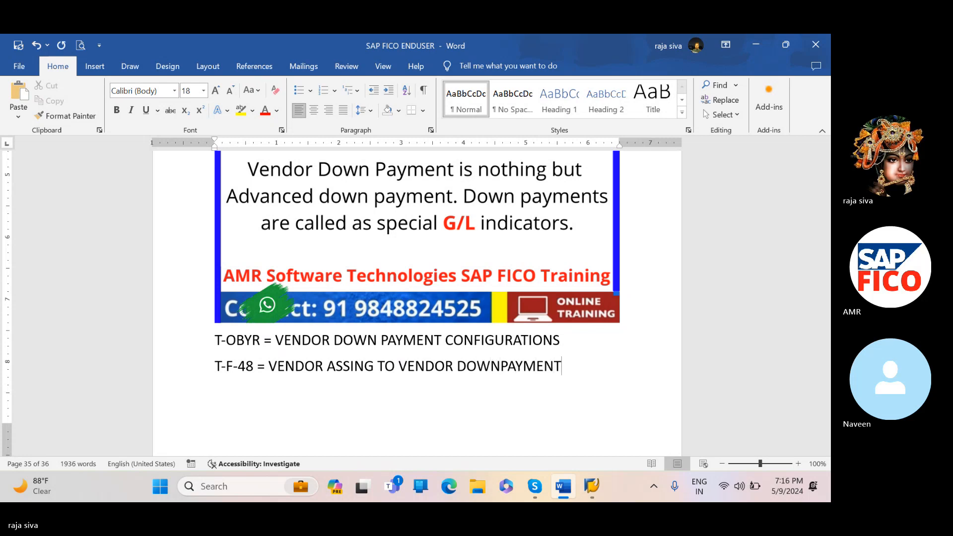
left_click(511, 147)
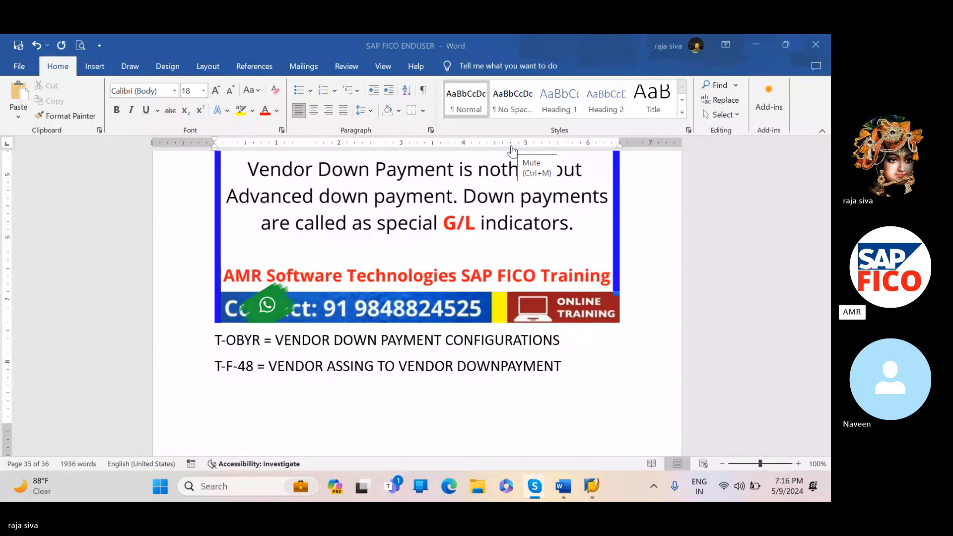
left_click(512, 150)
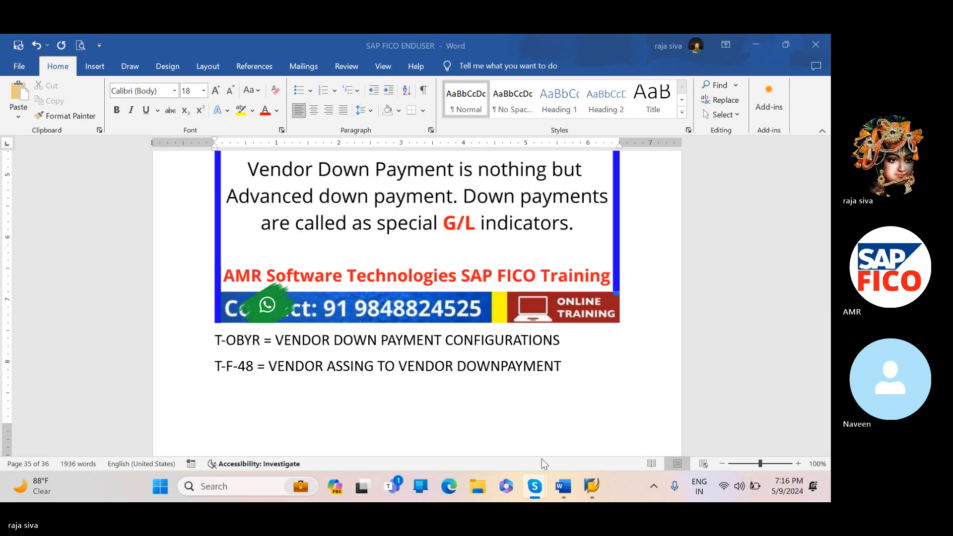
- Switch to the SAP Easy Access session and start transaction F-48 for posting a vendor down payment
mouse_move(592, 485)
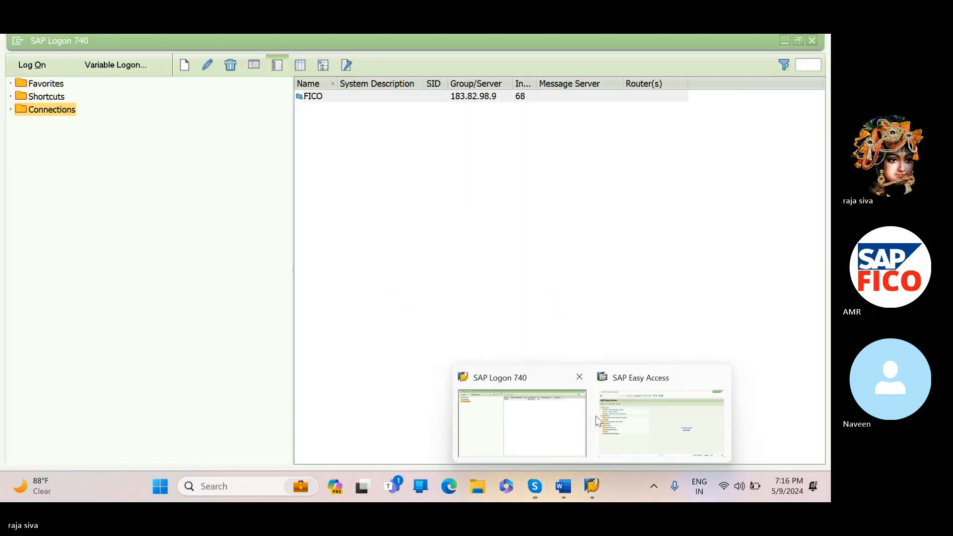
left_click(595, 417)
left_click(564, 439)
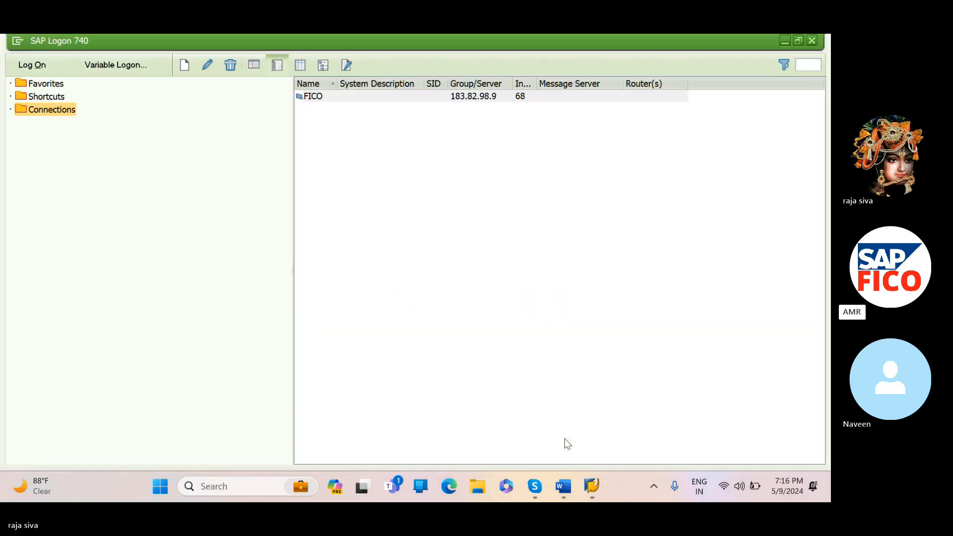
left_click(503, 270)
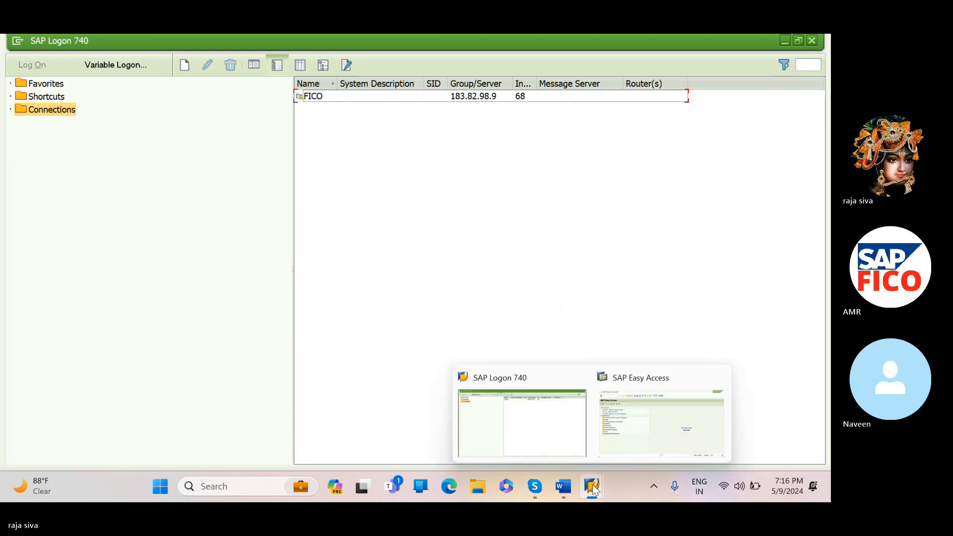
left_click(608, 448)
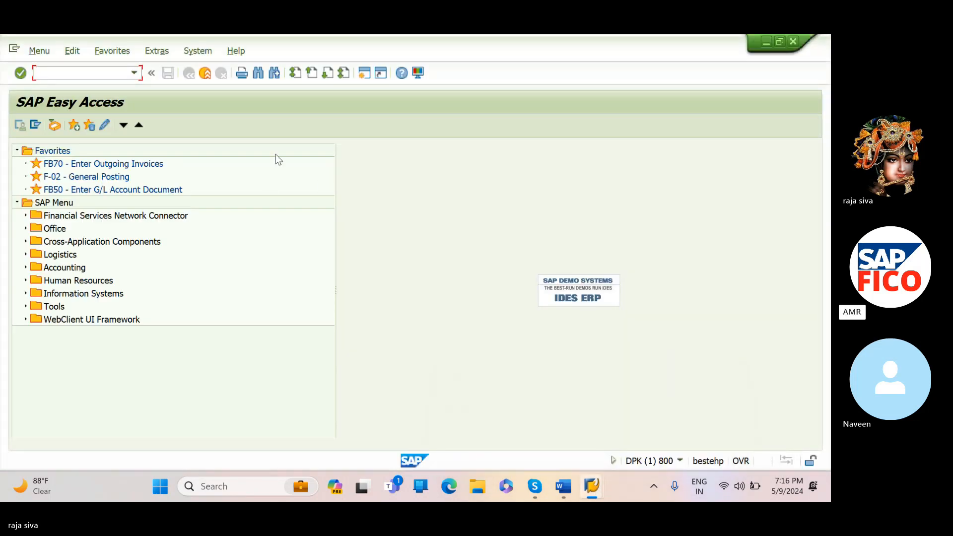
left_click(104, 76)
type("F-")
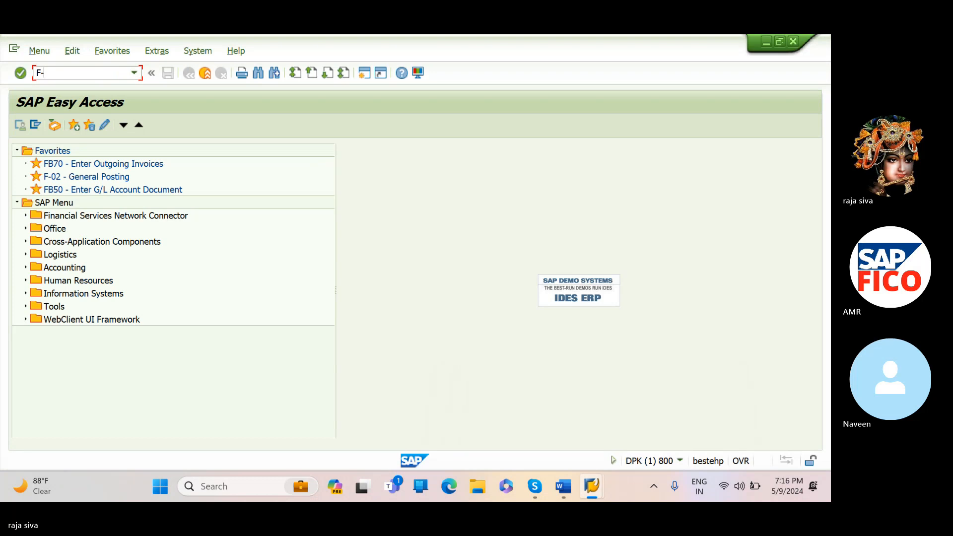
type("48")
key("Return")
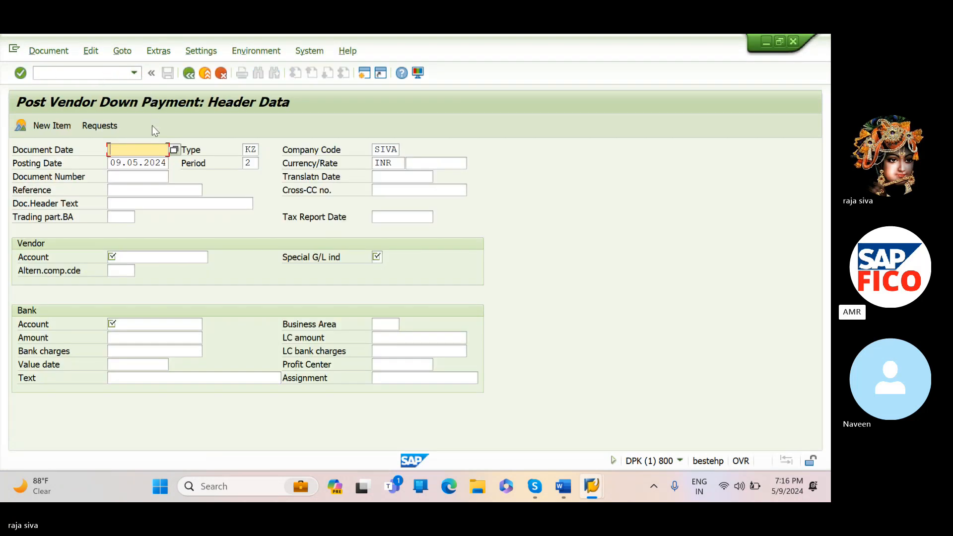
- Set the document date to 09.05.2024 and enter "Vendor down payment reque" as the document header text
left_click(174, 149)
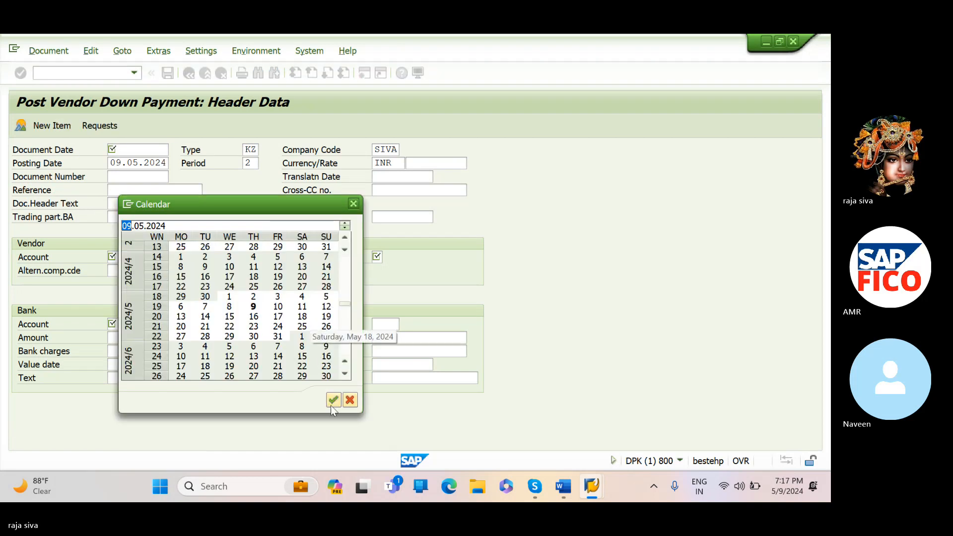
left_click(333, 403)
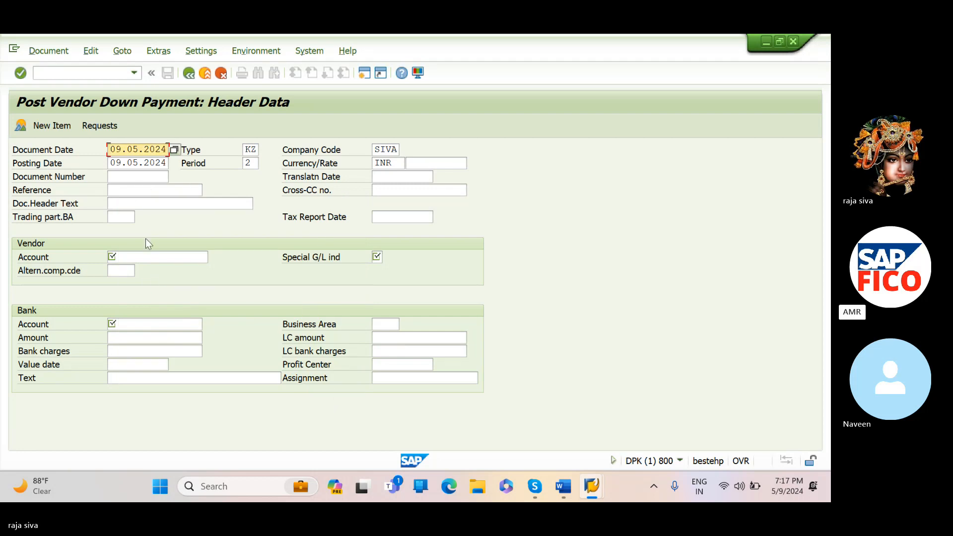
left_click(145, 255)
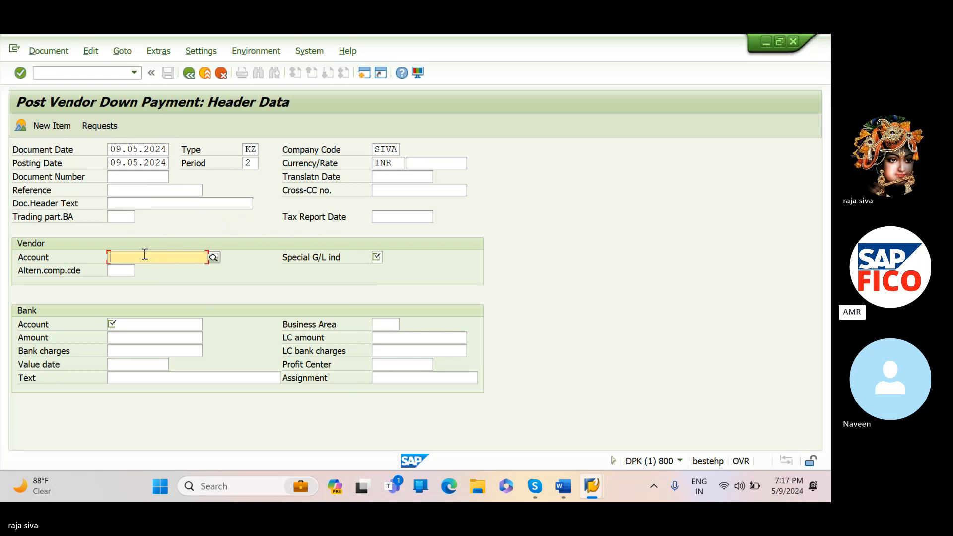
left_click(143, 204)
type("V")
key("Caps_Lock")
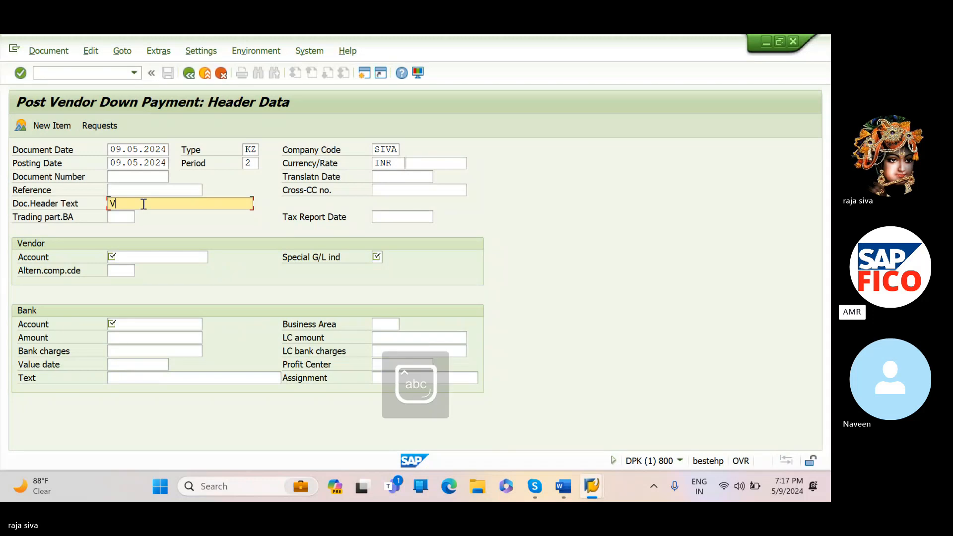
type("endro")
key("BackSpace")
key("BackSpace")
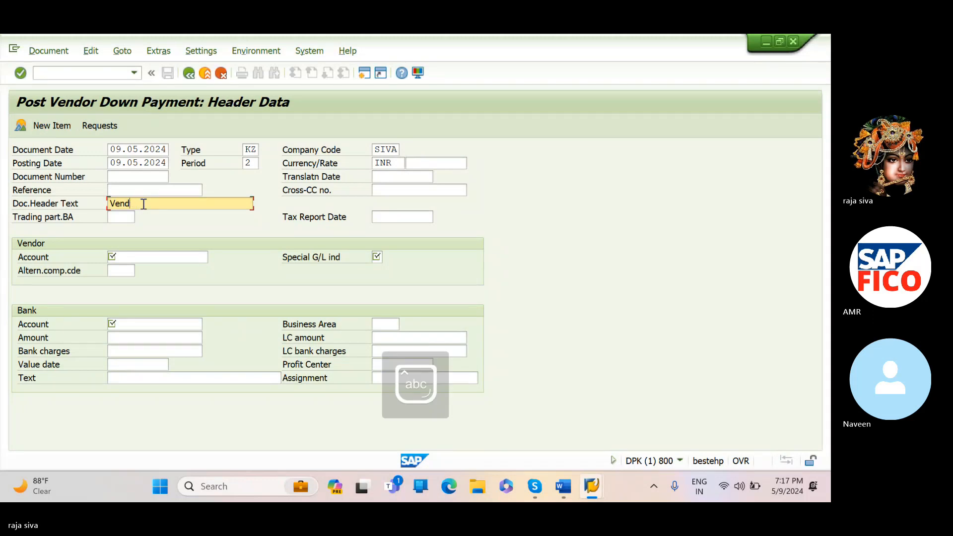
type("or down")
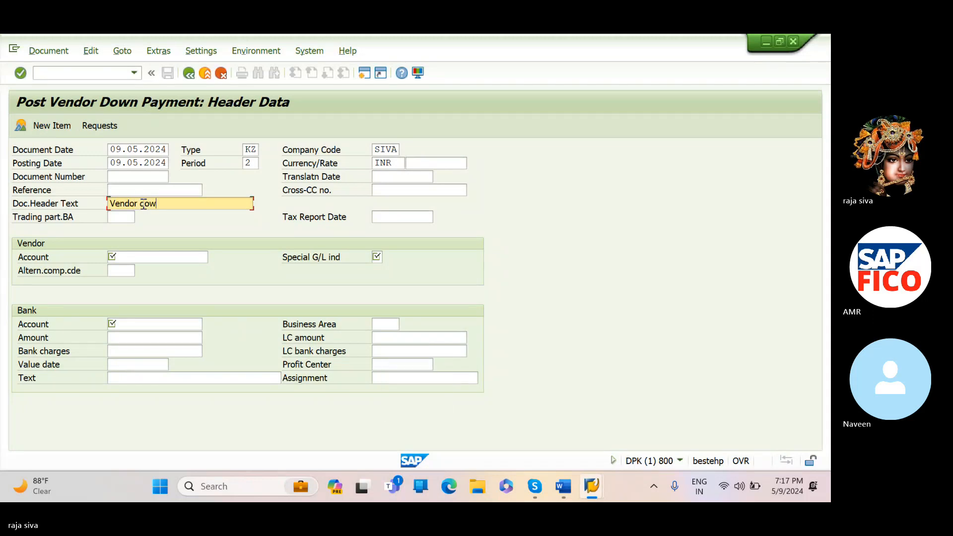
type(" payment reque")
- Look up the vendor account with an unrestricted search of the general vendor list
left_click(159, 257)
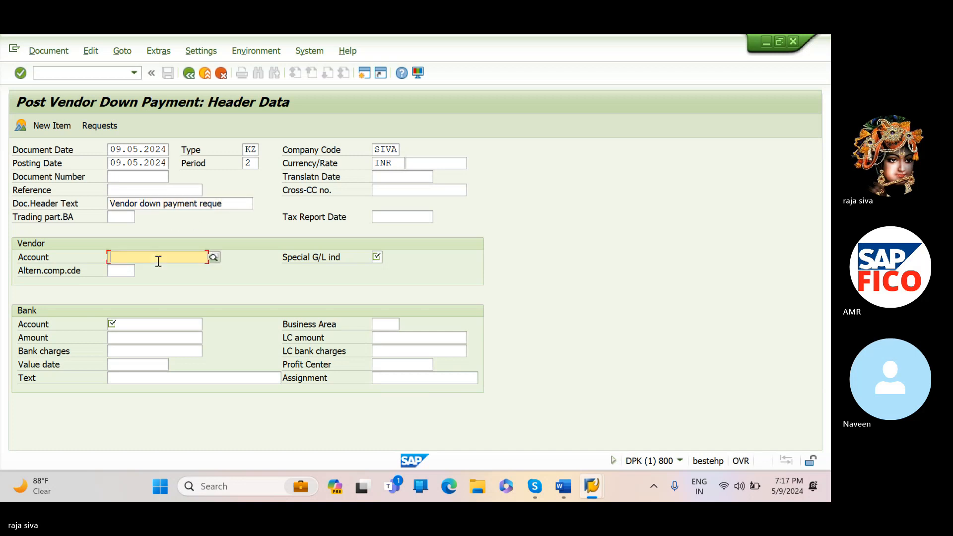
left_click(214, 257)
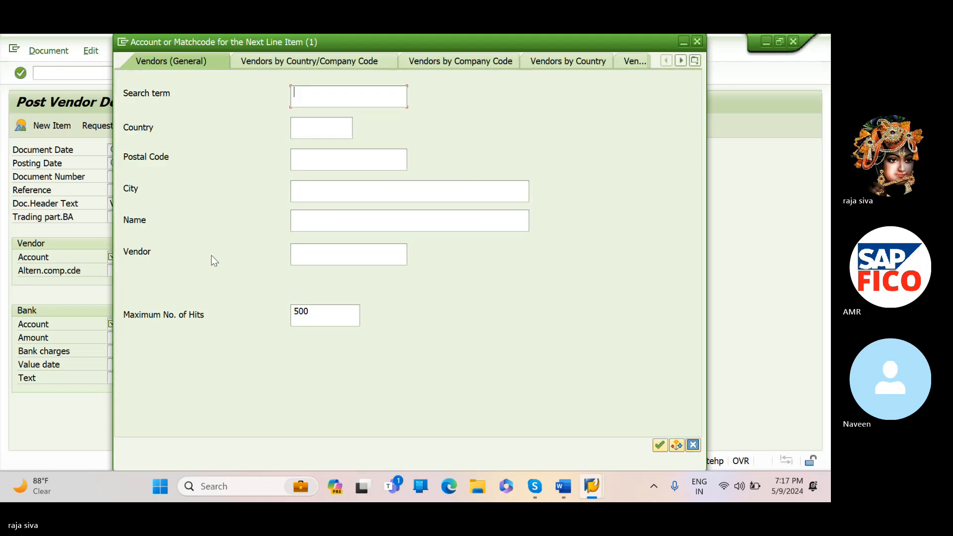
left_click(661, 445)
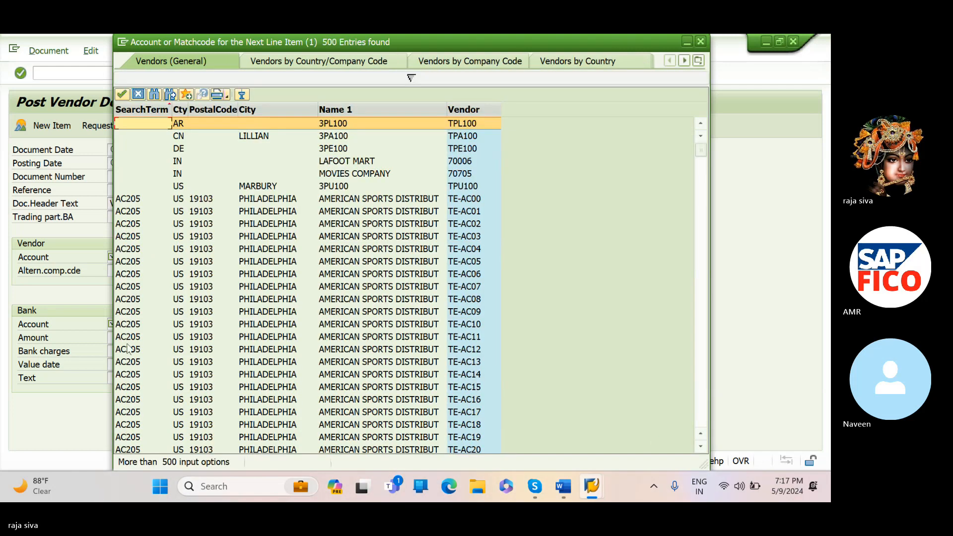
left_click(246, 288)
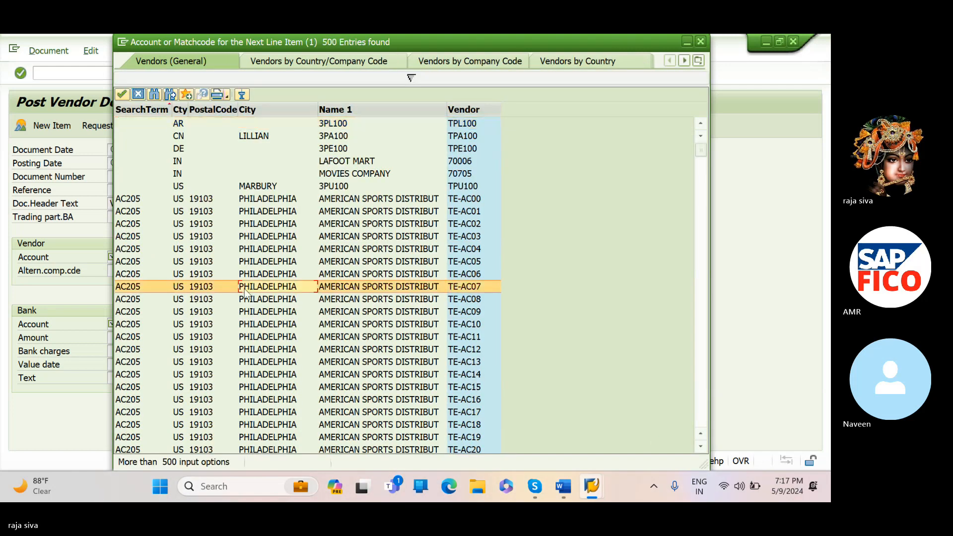
left_click(155, 95)
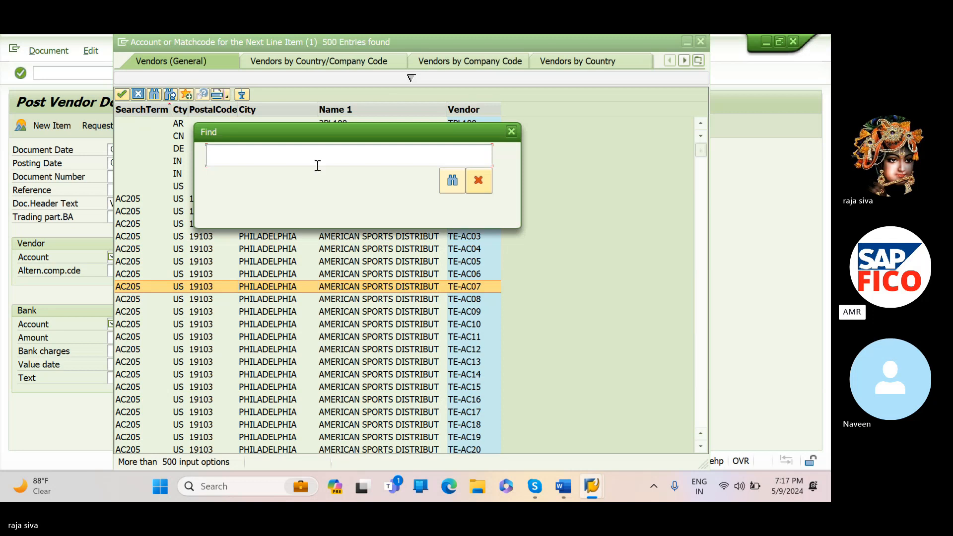
left_click(478, 182)
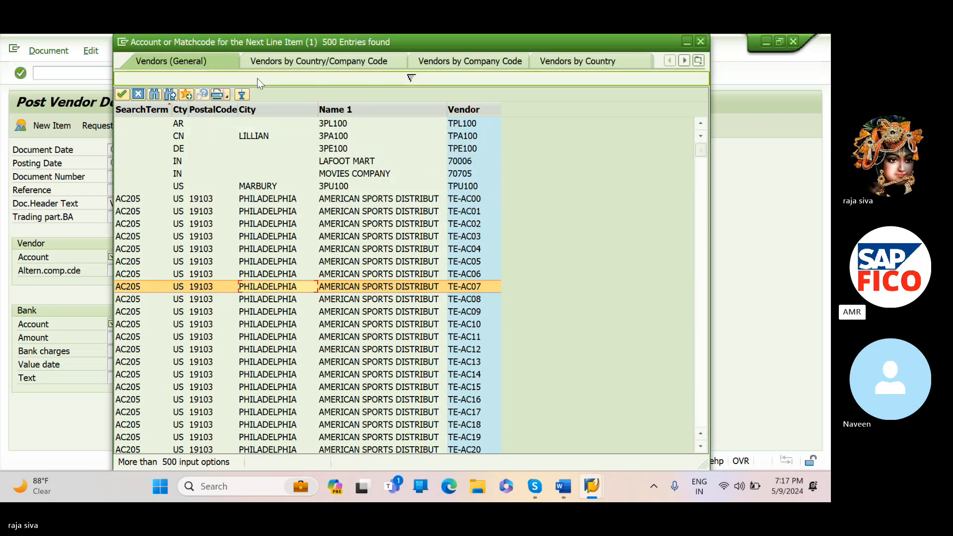
- Search vendors by country and company code SIVA and take the first Hyderabad vendor as the vendor account
left_click(320, 58)
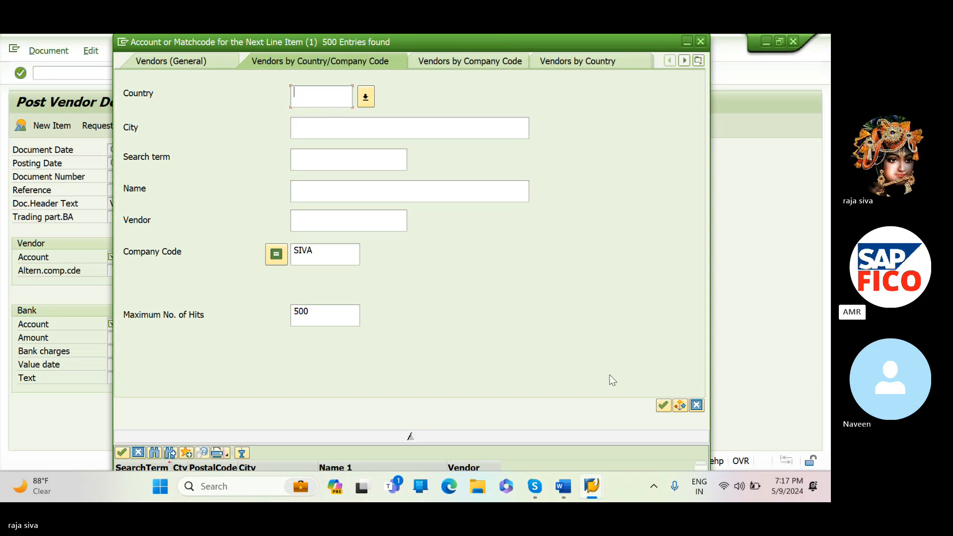
left_click(661, 404)
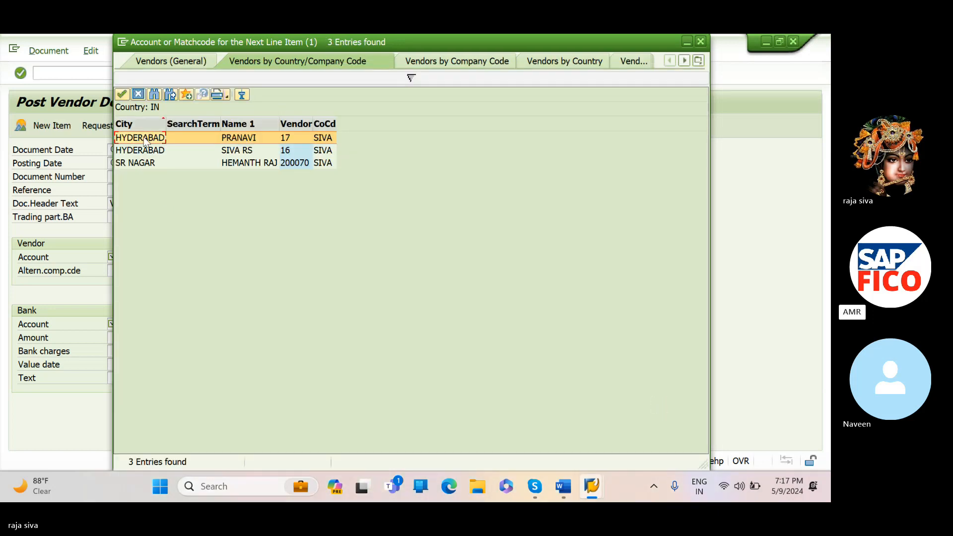
left_click(122, 95)
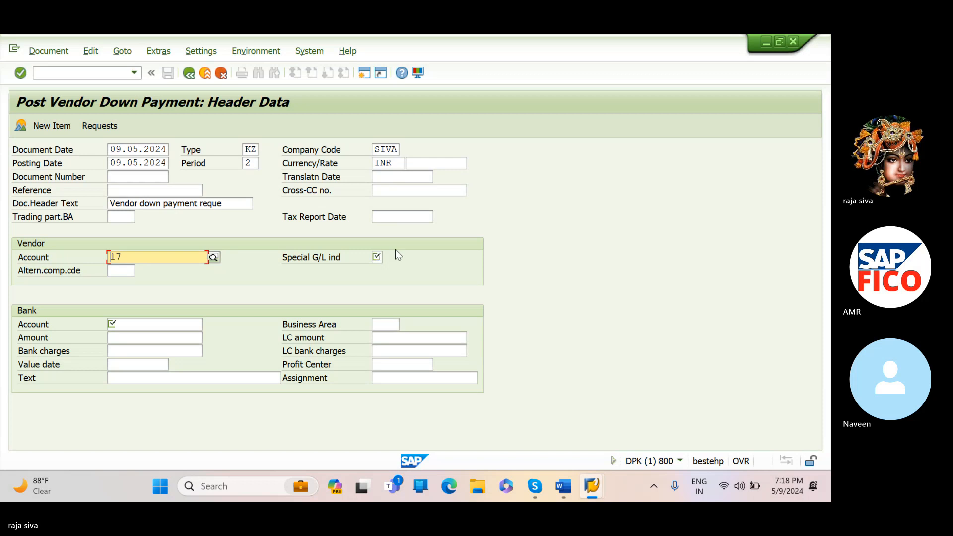
- Set the vendor's special G/L indicator to A, the type K entry for down payment on current assets
left_click(381, 257)
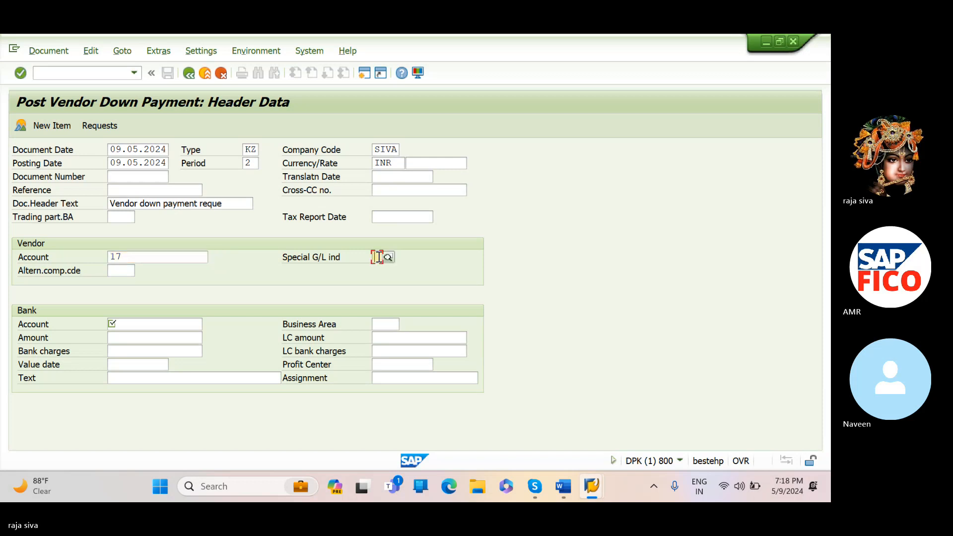
left_click(388, 258)
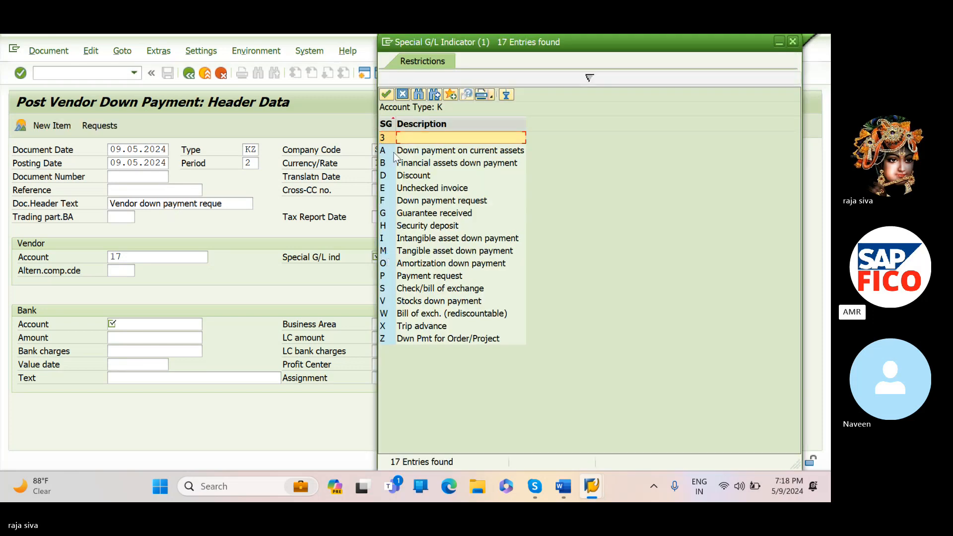
left_click(387, 153)
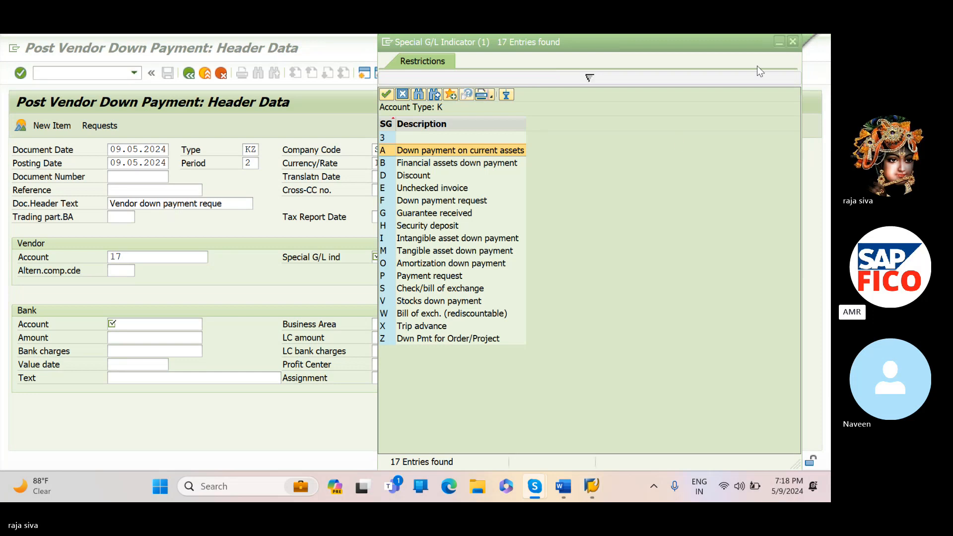
left_click(795, 39)
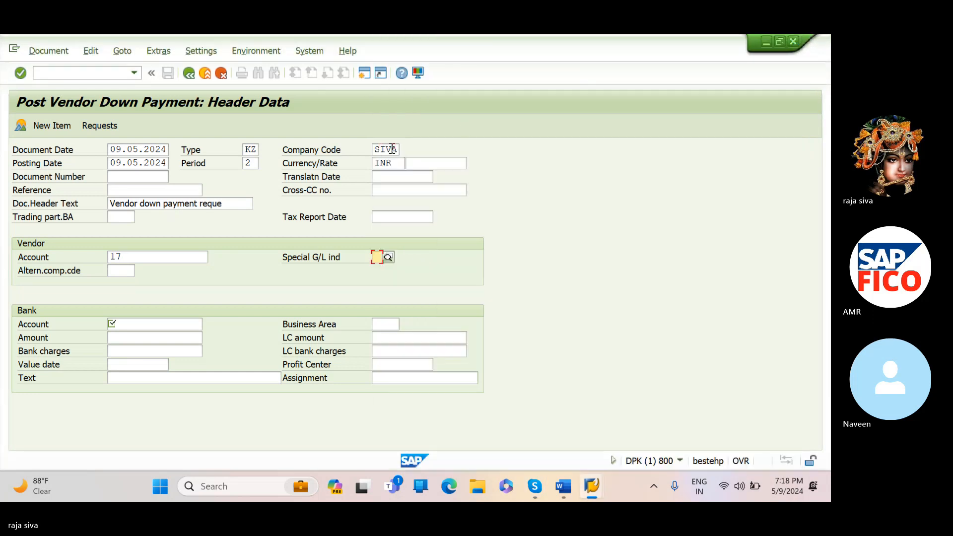
type("a")
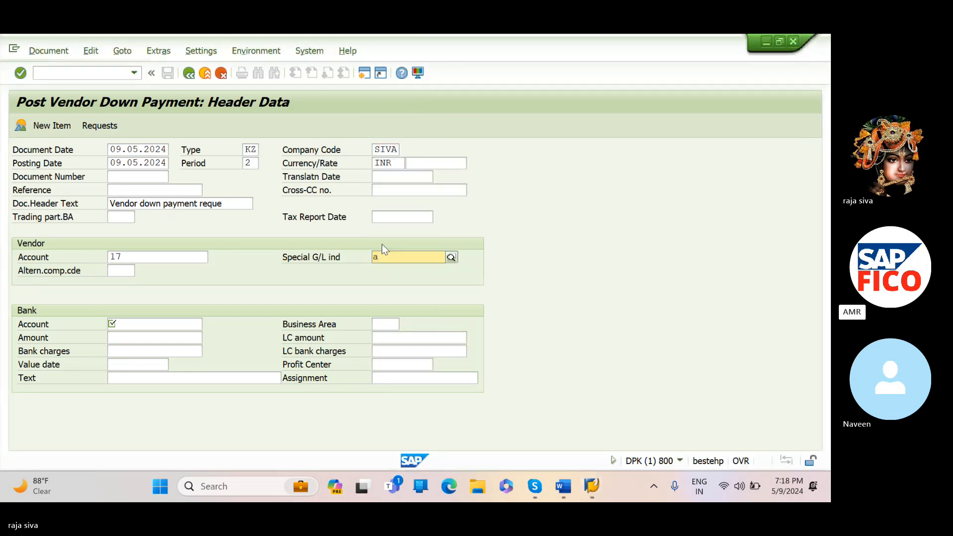
key("Caps_Lock")
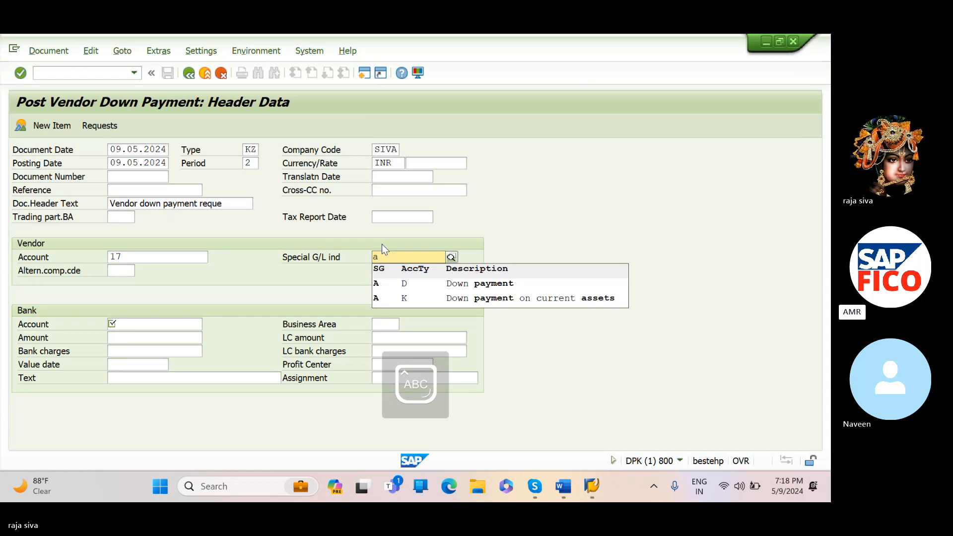
left_click(385, 297)
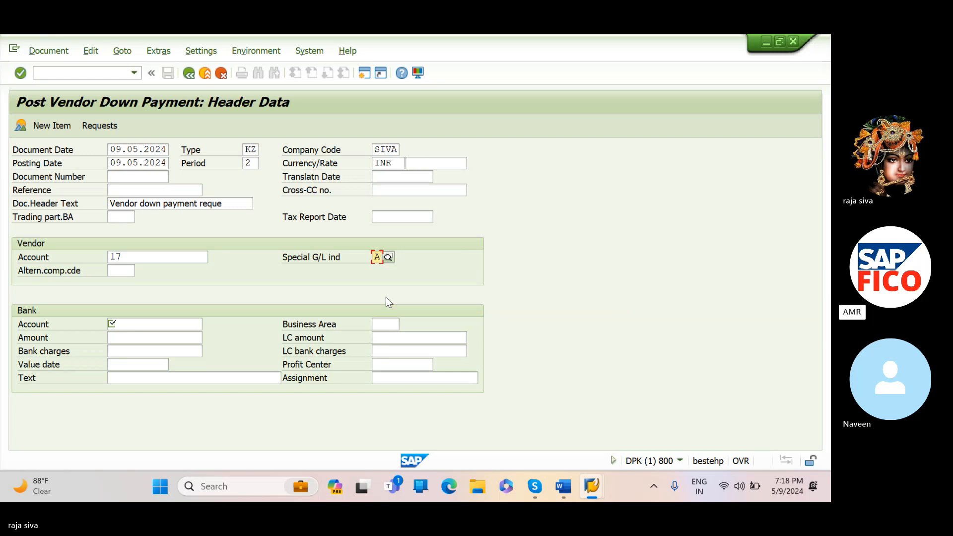
- Enter bank account 200100 with an amount of 10000 and confirm the header data
left_click(134, 324)
type("2001")
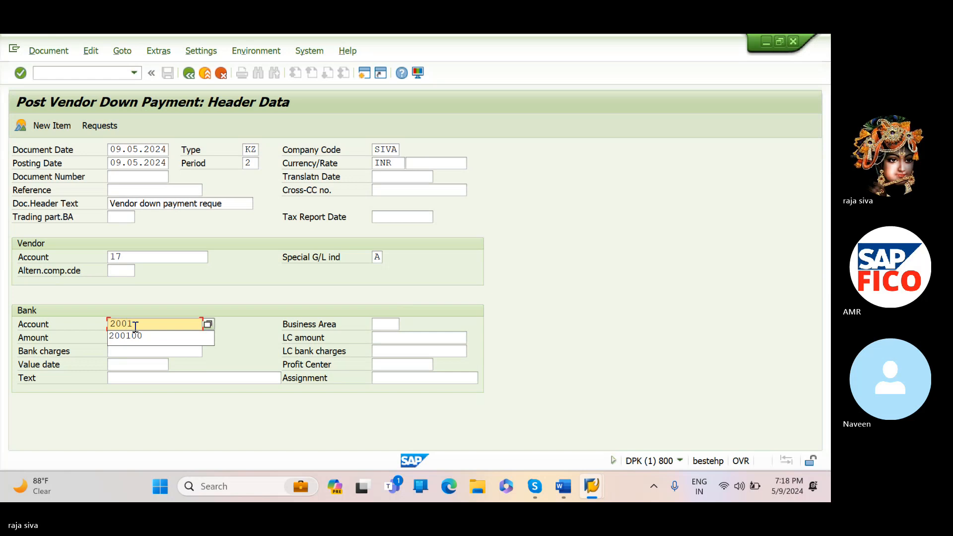
left_click(135, 337)
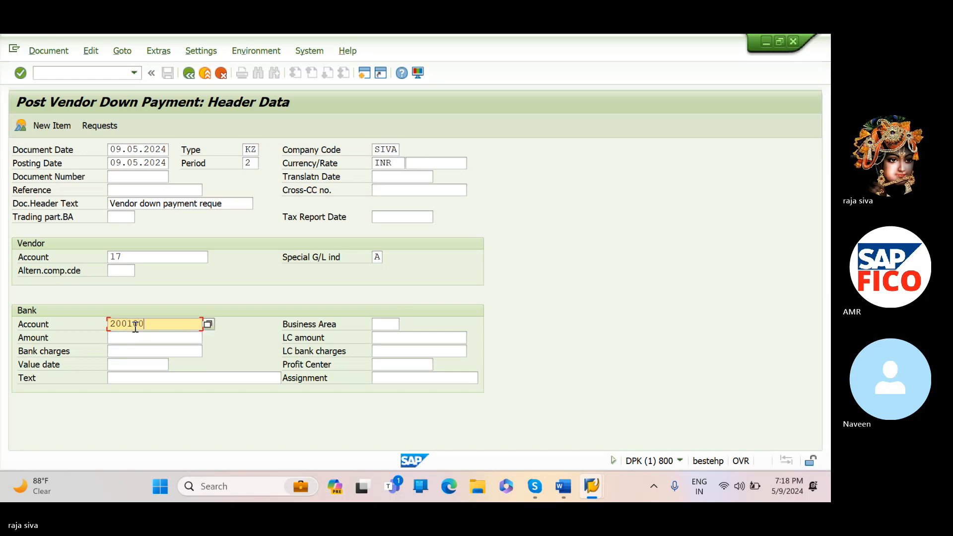
left_click(135, 338)
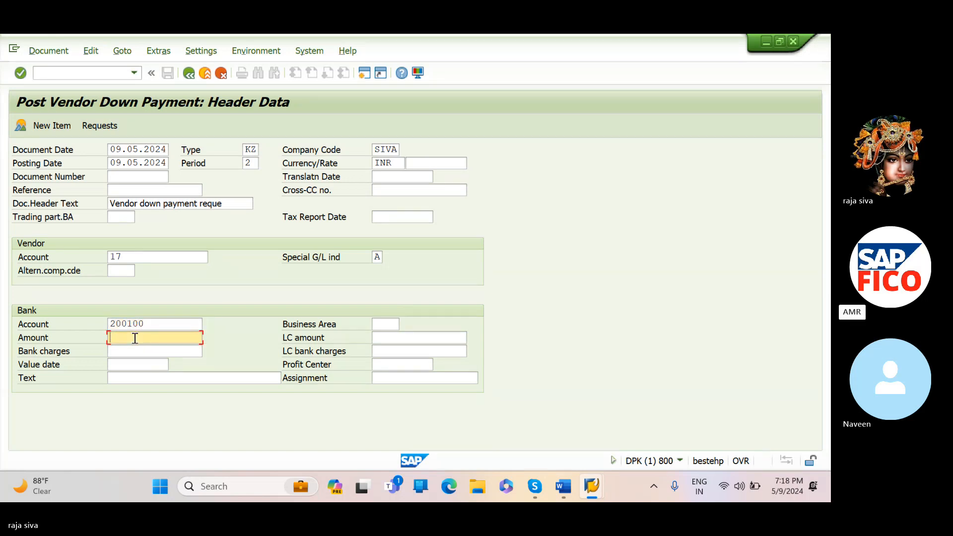
type("10000")
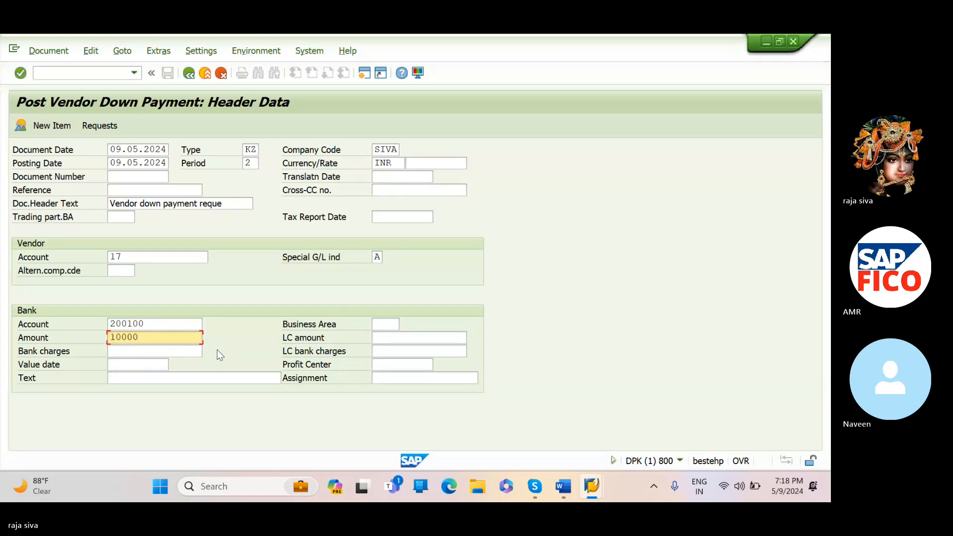
left_click(194, 351)
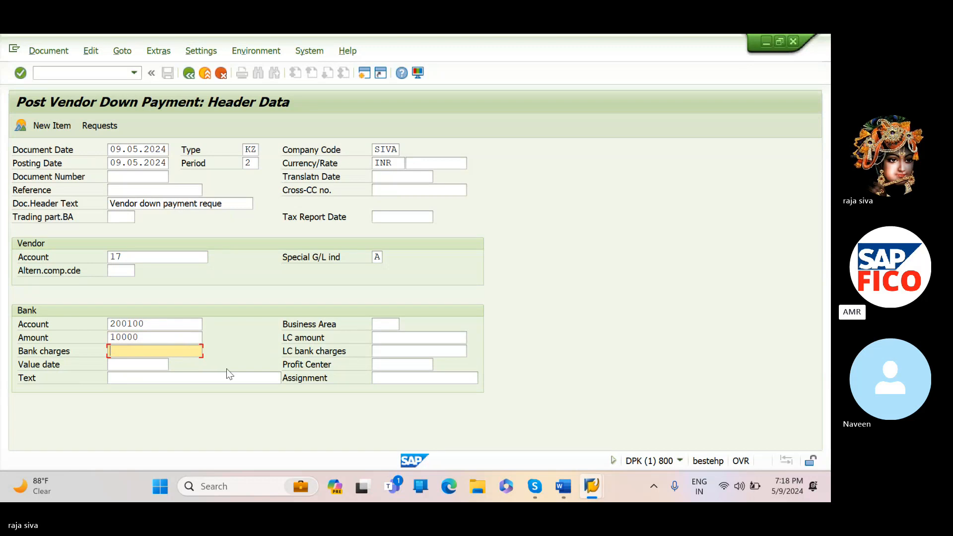
key("Return")
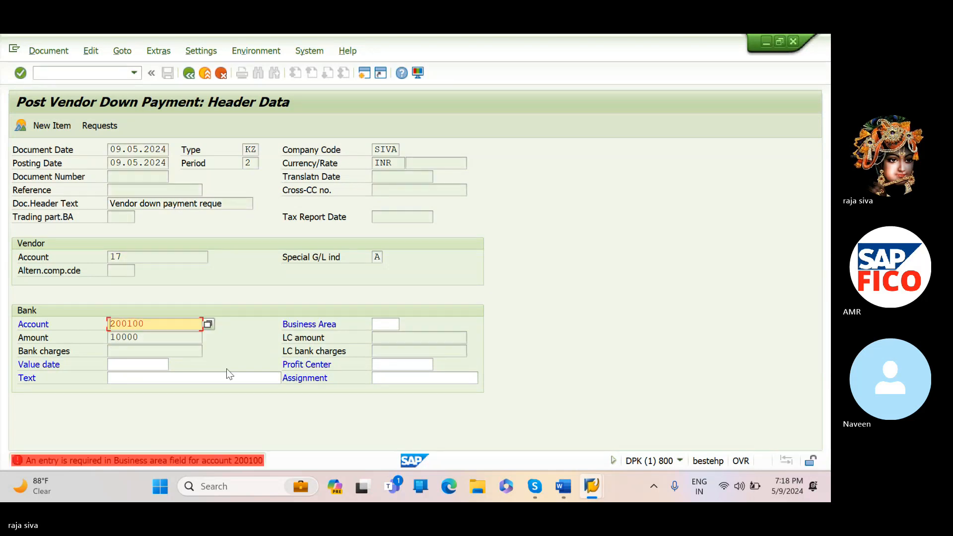
- Enter SIV2 as the business area for the bank item
left_click(385, 325)
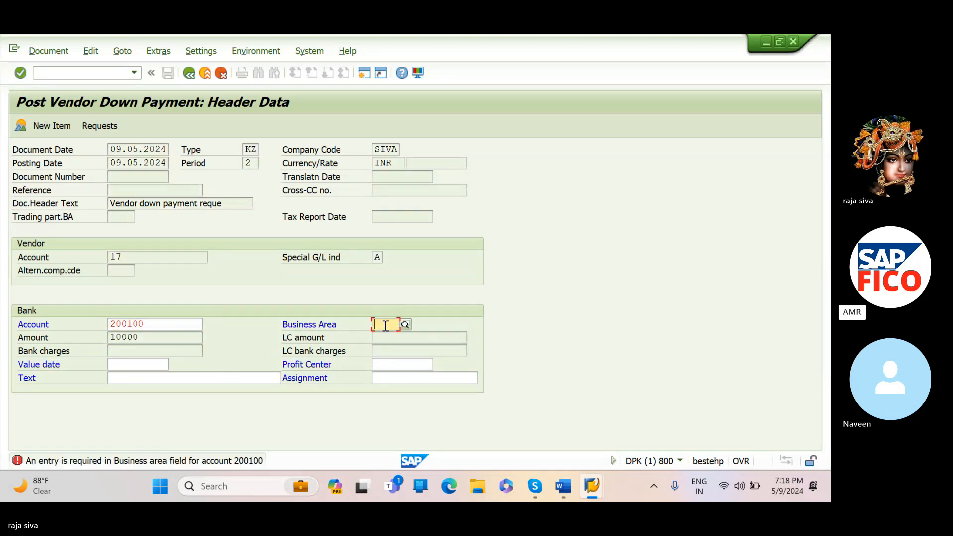
type("SIV")
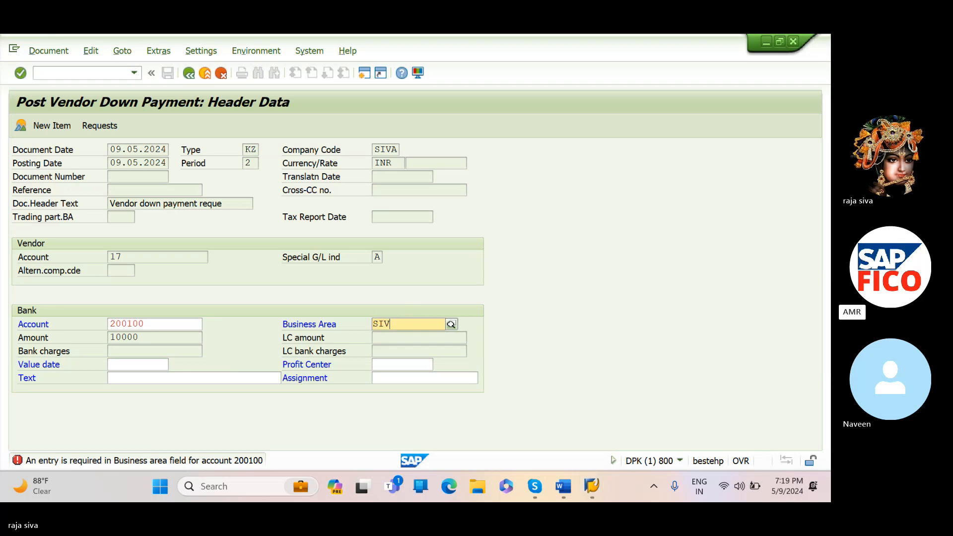
type("2")
left_click(392, 353)
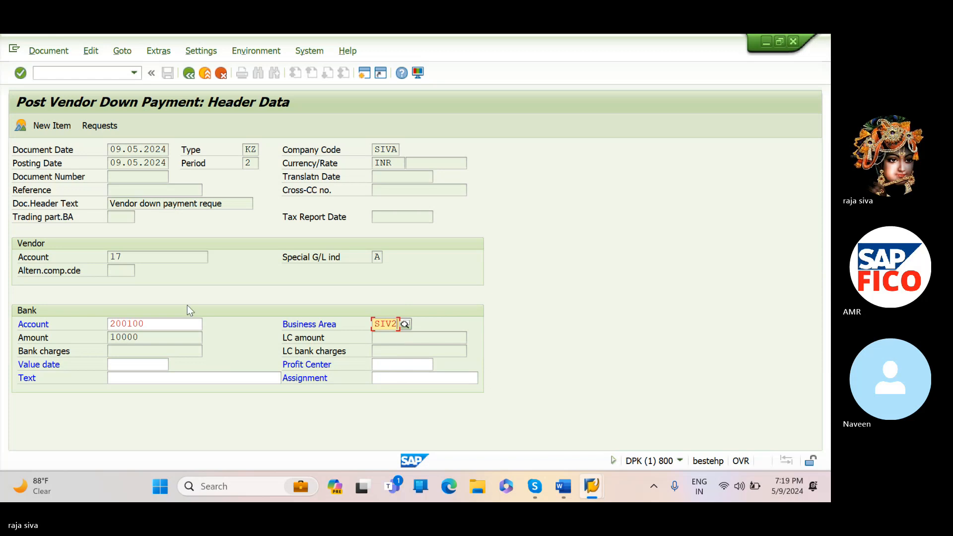
- Enter VENDOR DOWN PAYMENT as the bank item text and continue to the vendor item
left_click(144, 375)
type("VENDF")
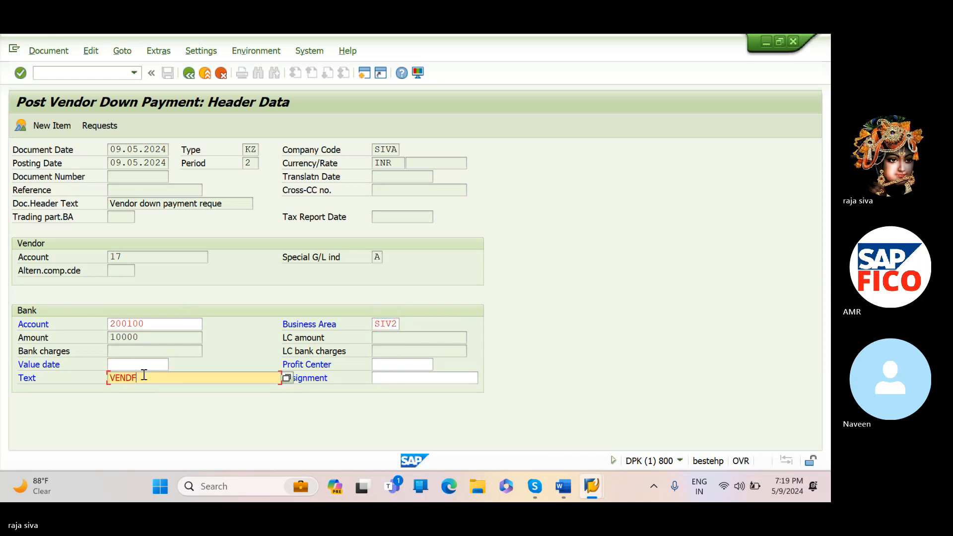
key("BackSpace")
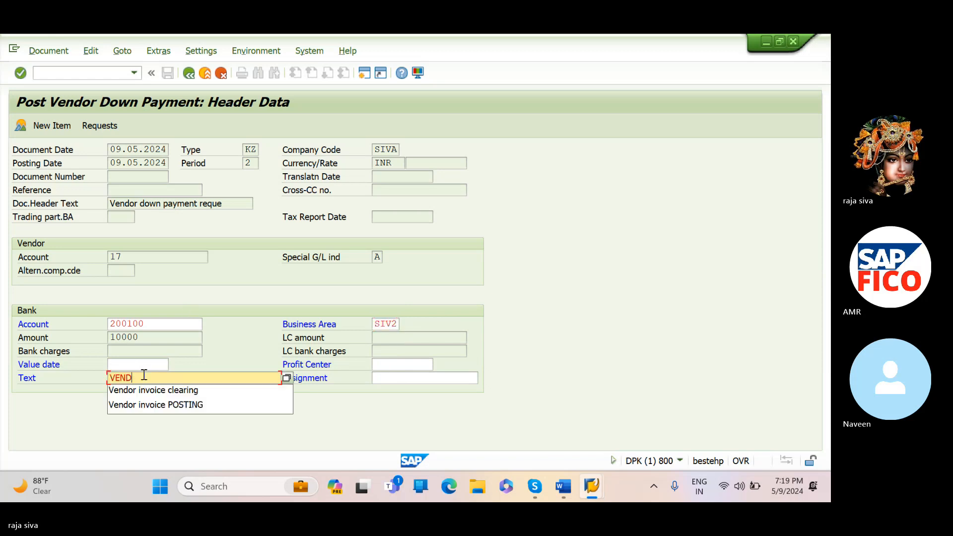
type("OR DOWN")
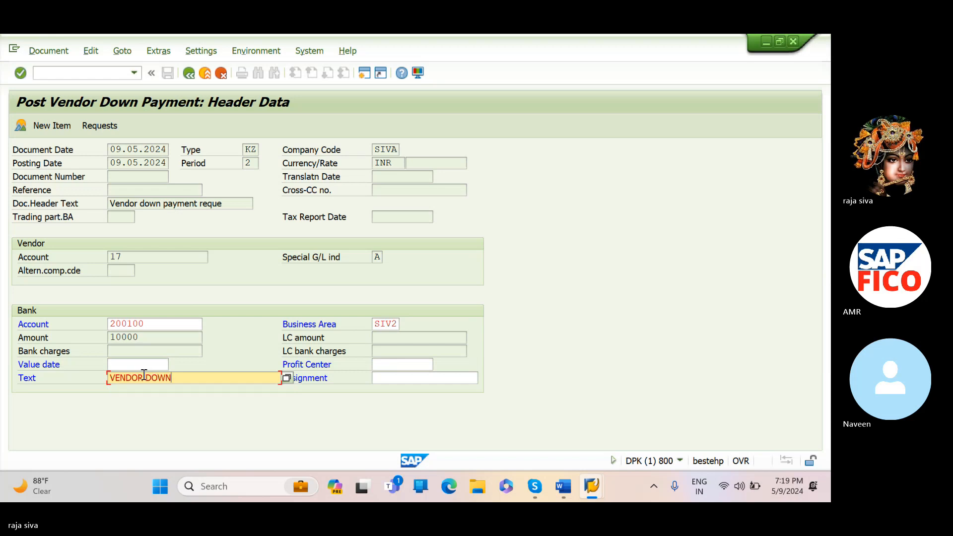
type(" PAYMENT")
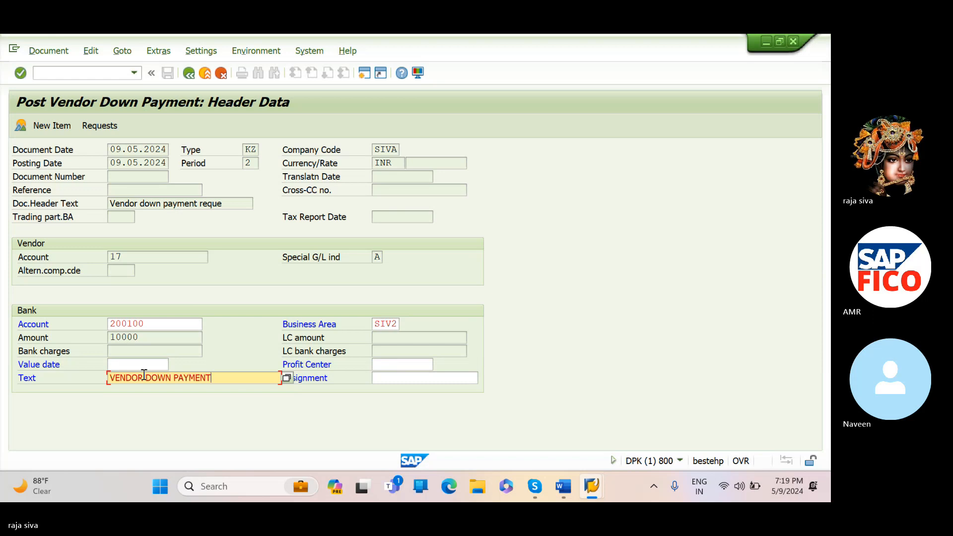
key("Return")
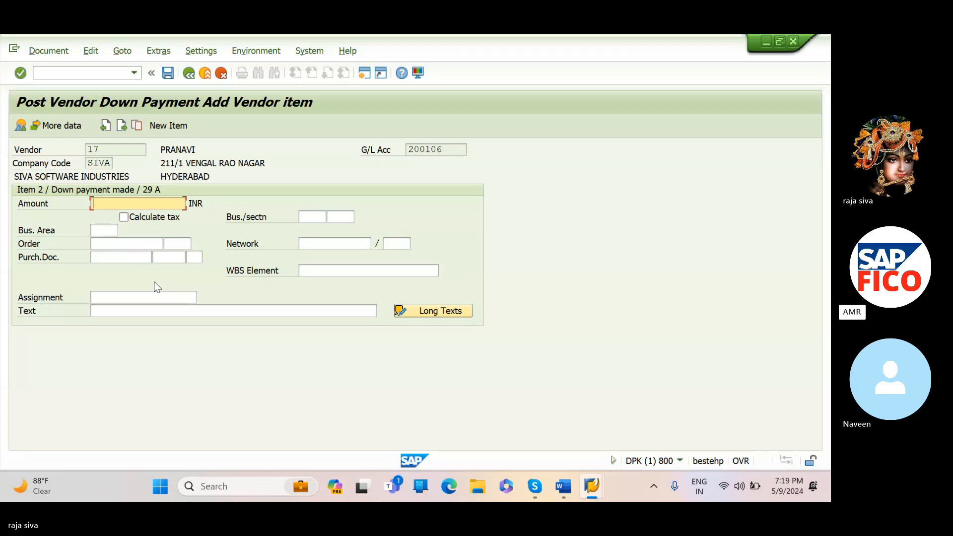
- Fill the vendor item with amount *, business area SIV2 and text + to carry over the bank item's amount and text, and confirm it
type("*")
left_click(101, 233)
type("V2")
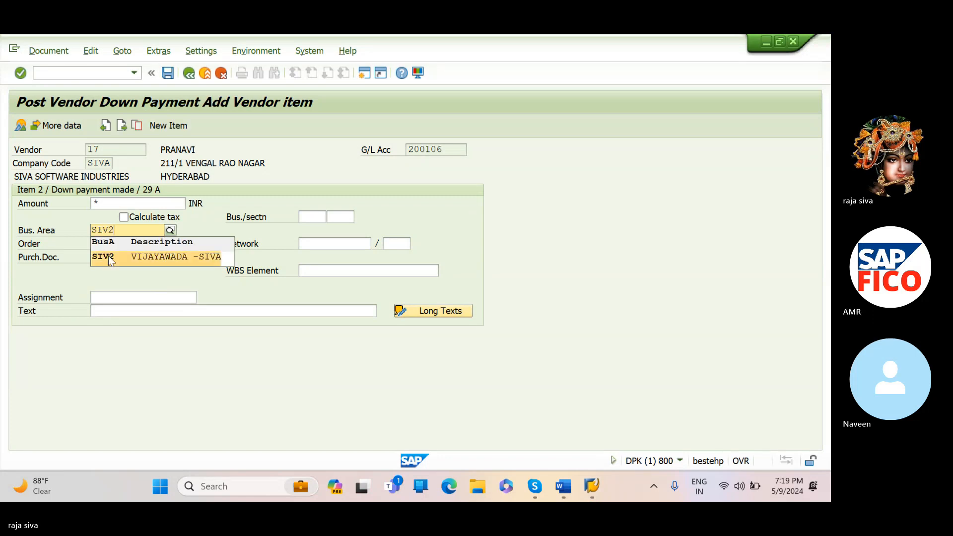
left_click(108, 257)
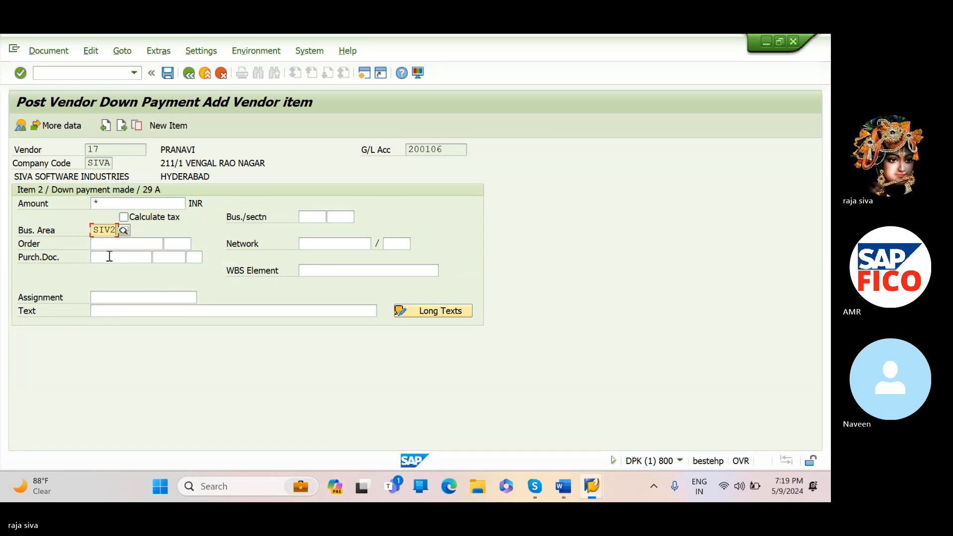
left_click(133, 312)
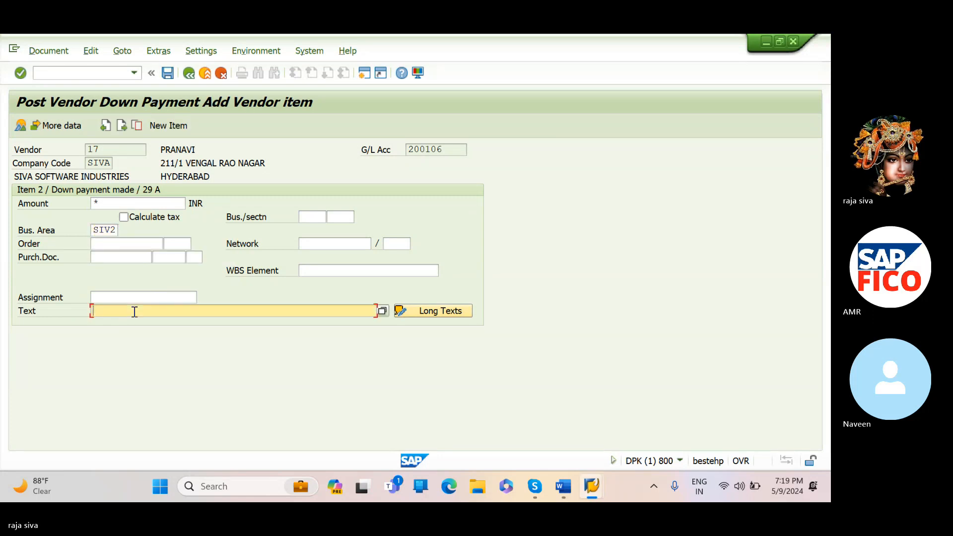
type("+")
key("Return")
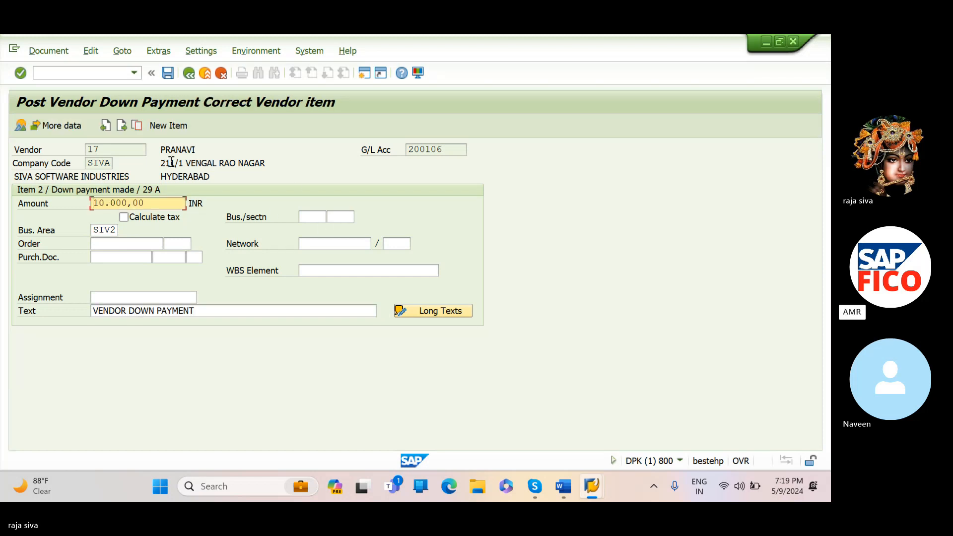
- Simulate the down payment document, open its 29A vendor line item to check it, and return to the overview
left_click(49, 51)
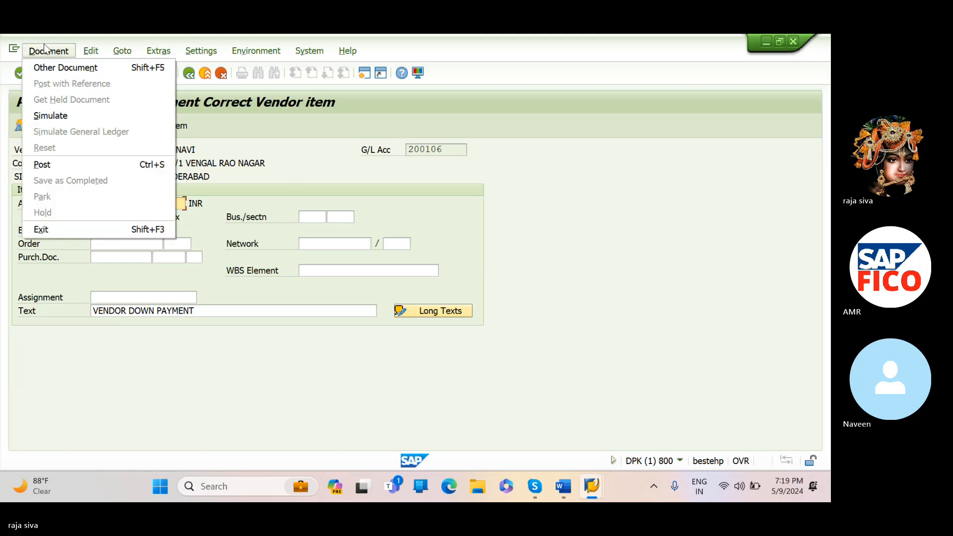
left_click(48, 119)
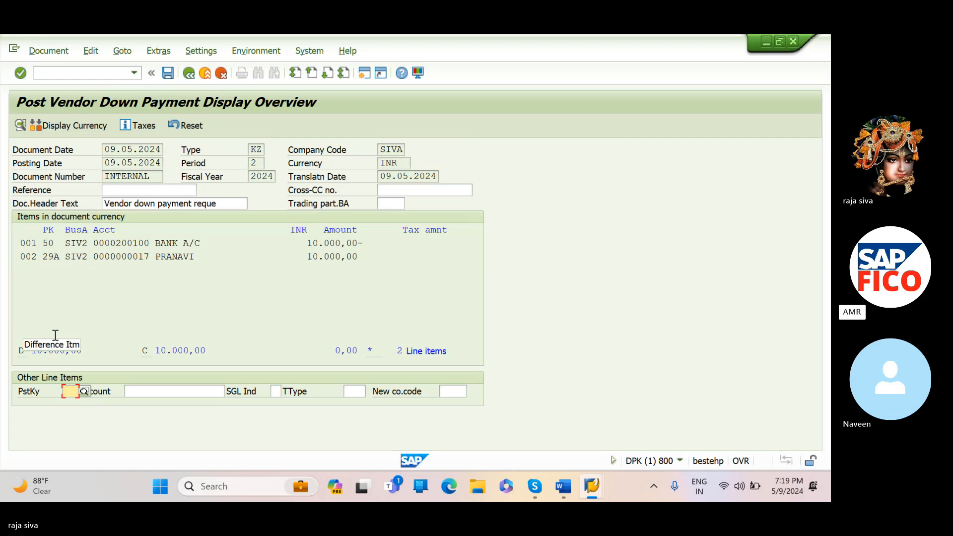
double_click(42, 256)
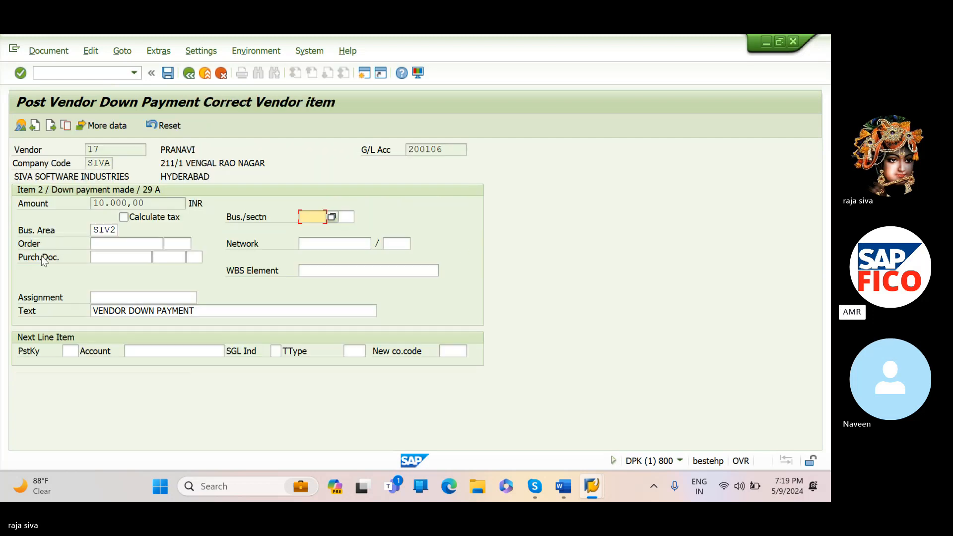
left_click(189, 73)
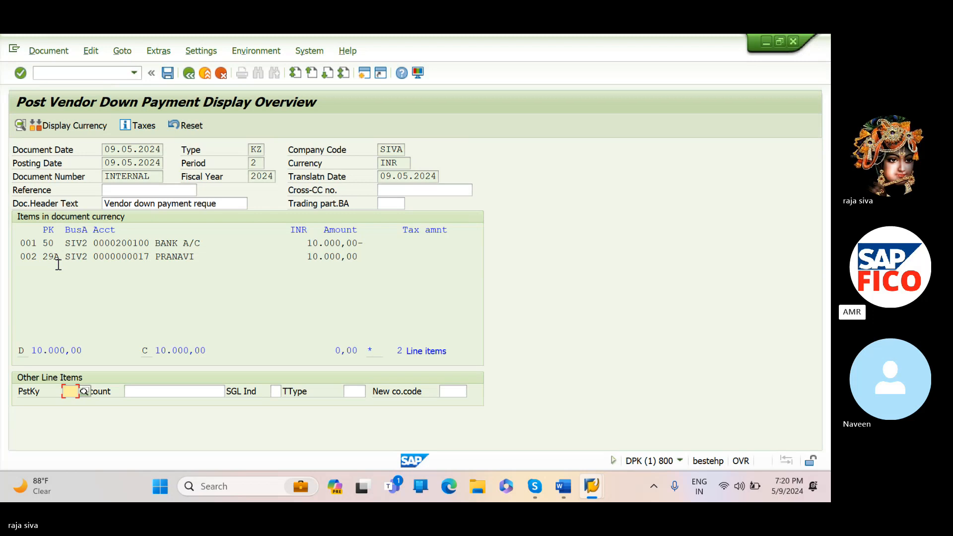
left_click(598, 239)
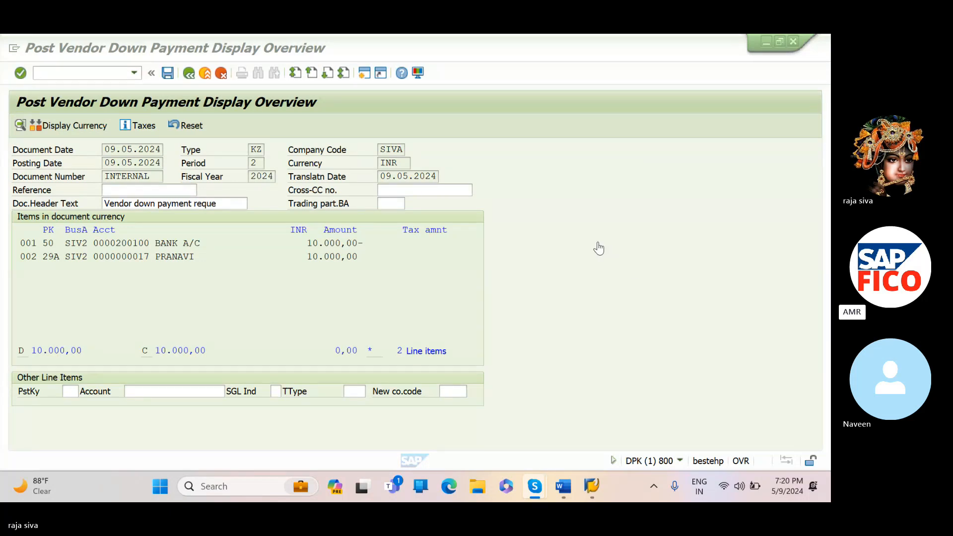
left_click(526, 298)
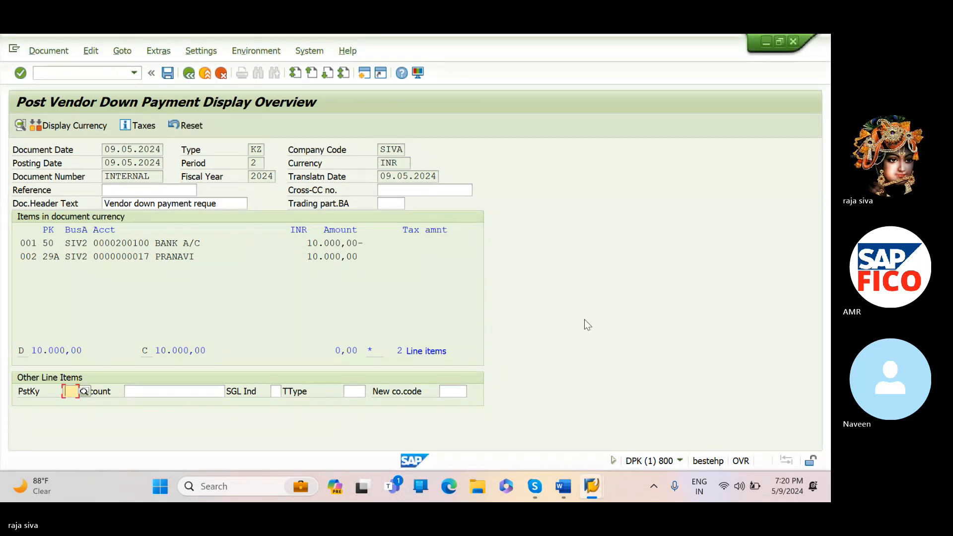
left_click(595, 254)
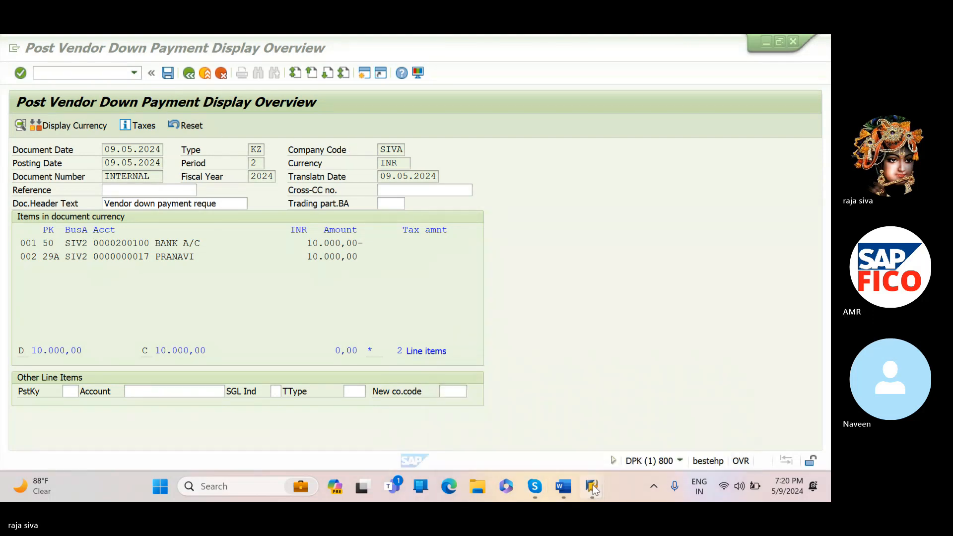
left_click(639, 427)
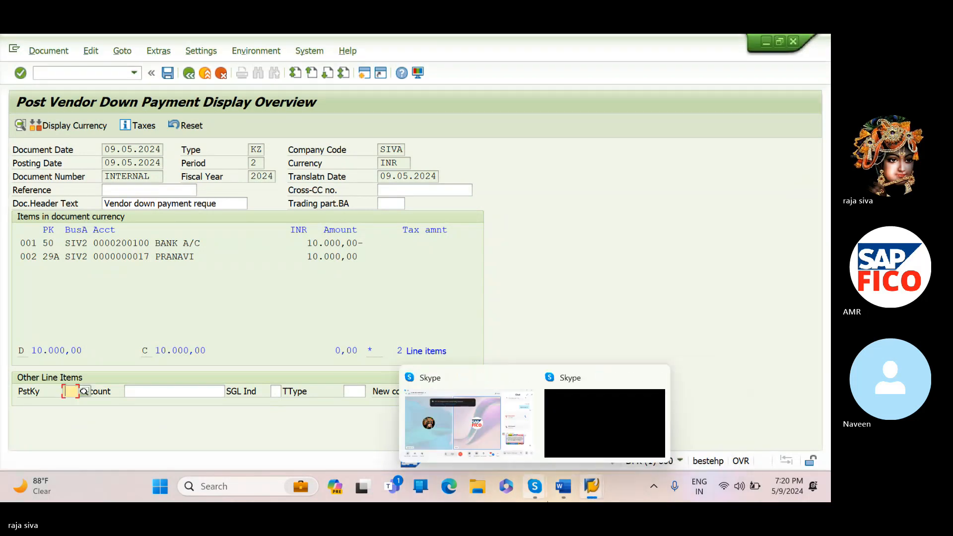
- Switch to the Word notes and reword the T-F-48 description as VENDOR DOWNPAYMENT INVOICE POST
left_click(552, 496)
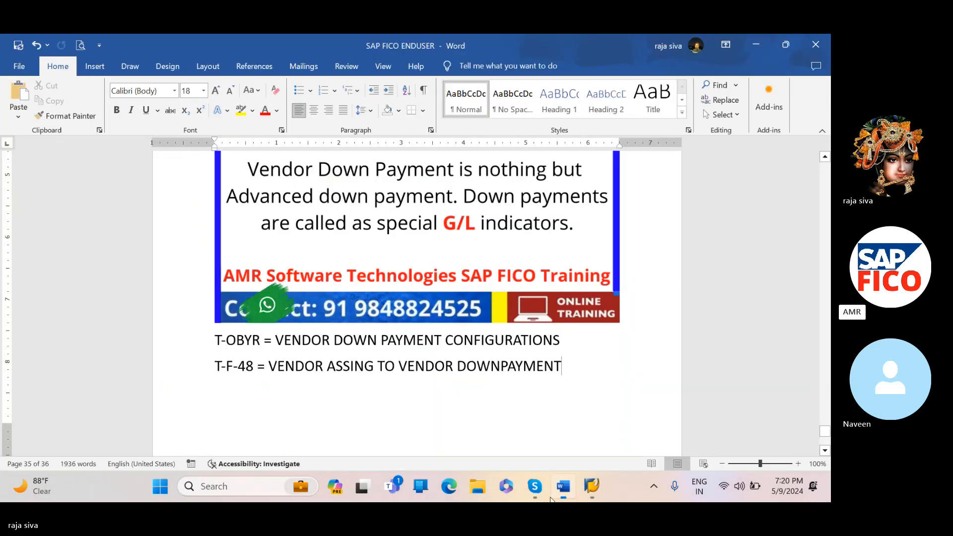
key("BackSpace")
key("BackSpace")
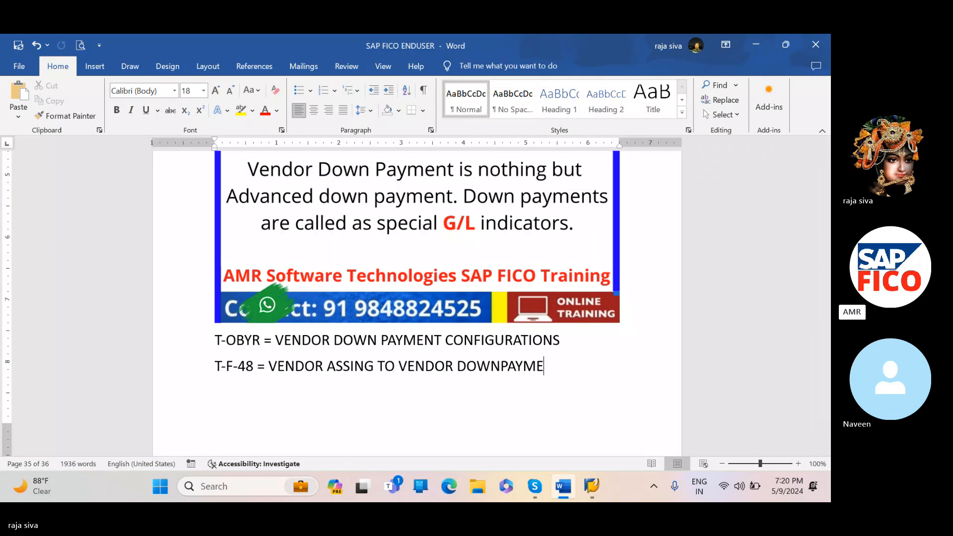
key("BackSpace")
key("BackSpace")
key("BackSpace")
key("BackSpace")
key("BackSpace")
key("BackSpace")
key("BackSpace")
key("BackSpace")
key("BackSpace")
key("BackSpace")
key("BackSpace")
key("BackSpace")
key("BackSpace")
key("BackSpace")
key("BackSpace")
key("BackSpace")
key("BackSpace")
key("BackSpace")
key("BackSpace")
key("BackSpace")
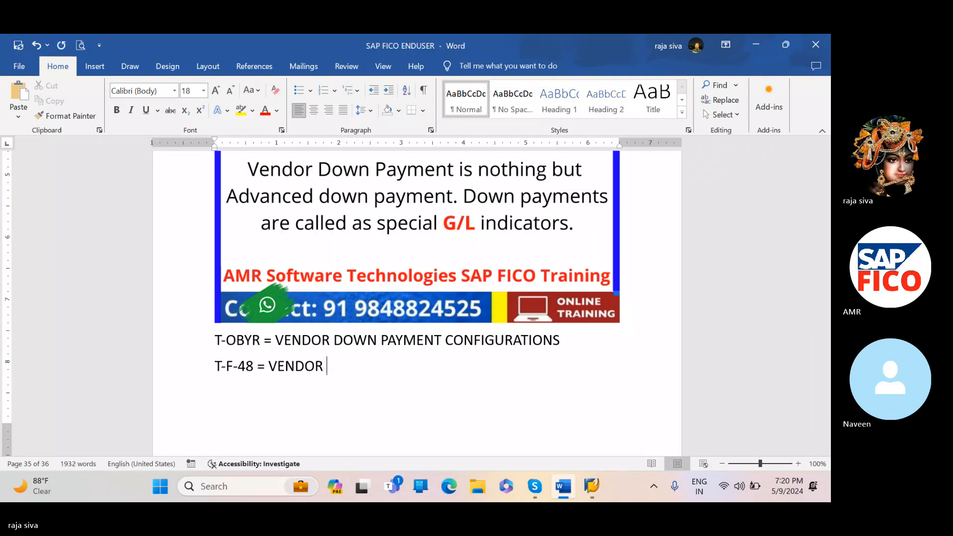
type("DOWNPAY")
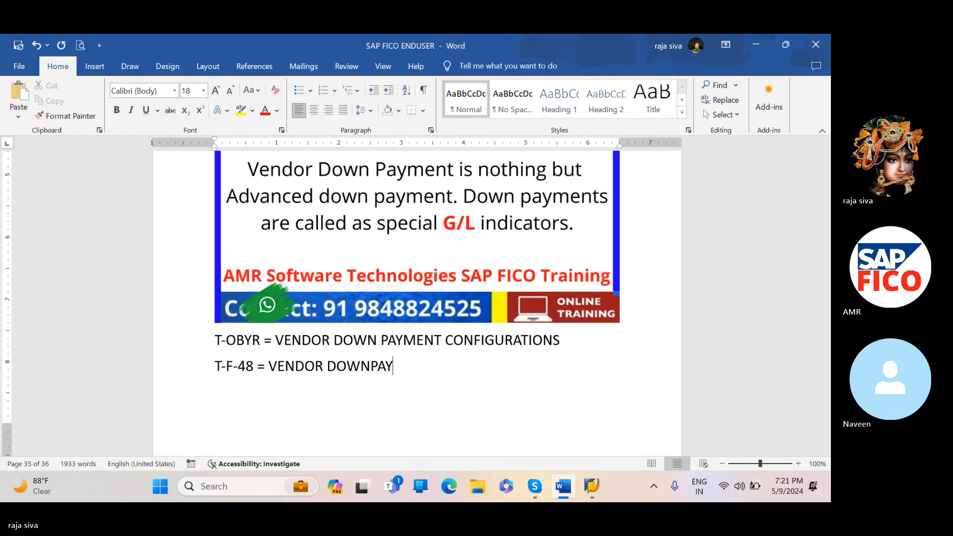
type("MENT INVOICE ")
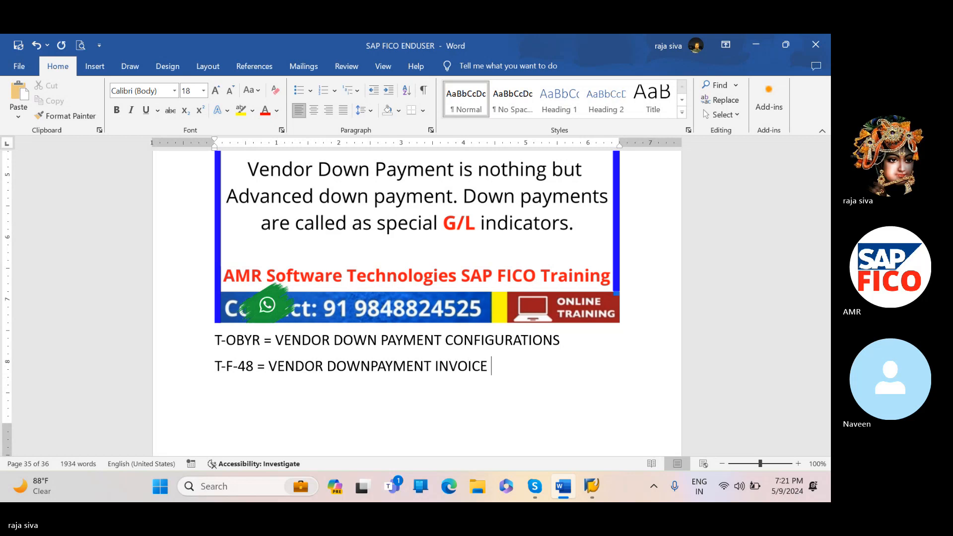
type("POST")
- Add a new line to the notes reading FBL1N = VENDOR LINE ITEM DISPLAY
key("Return")
type("FBL")
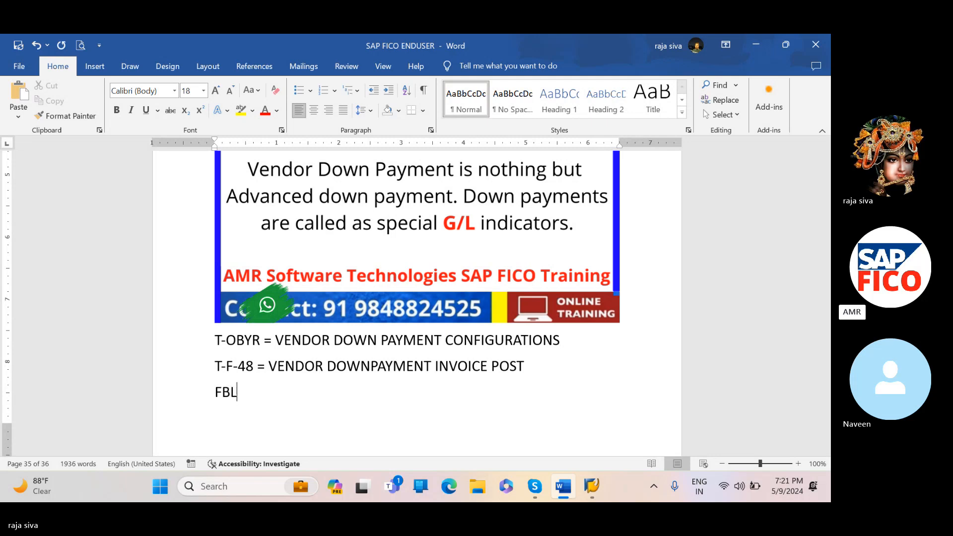
type("1N = ")
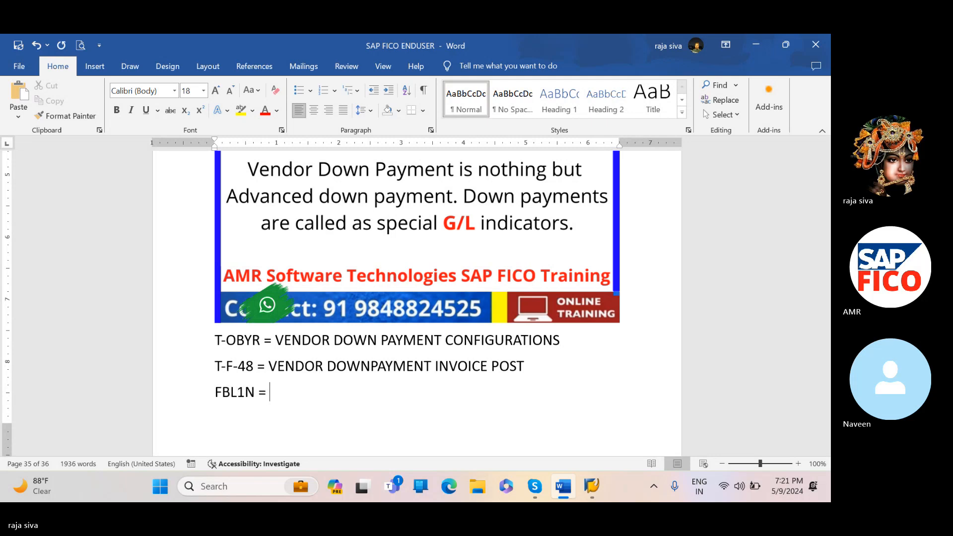
type("VENDOR LINE I")
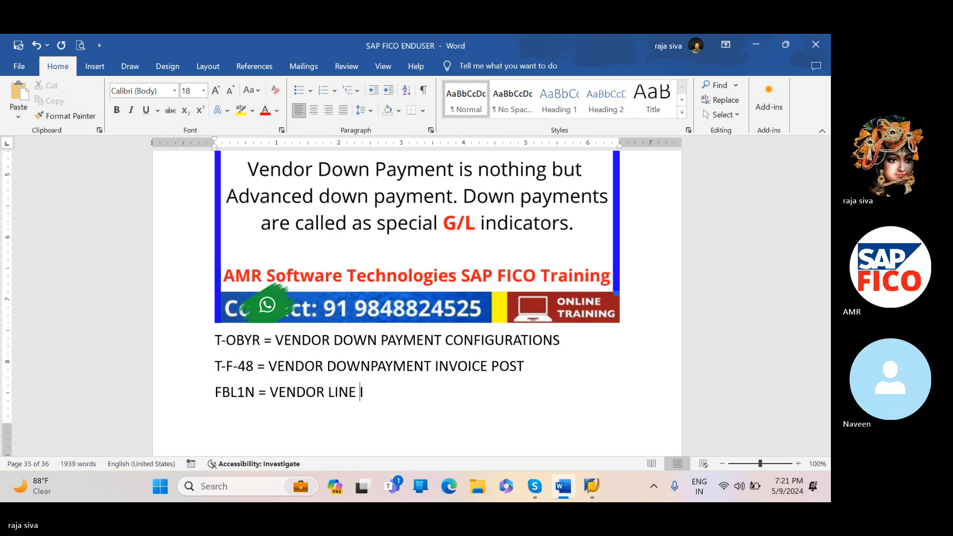
type("TEM DISPLAY")
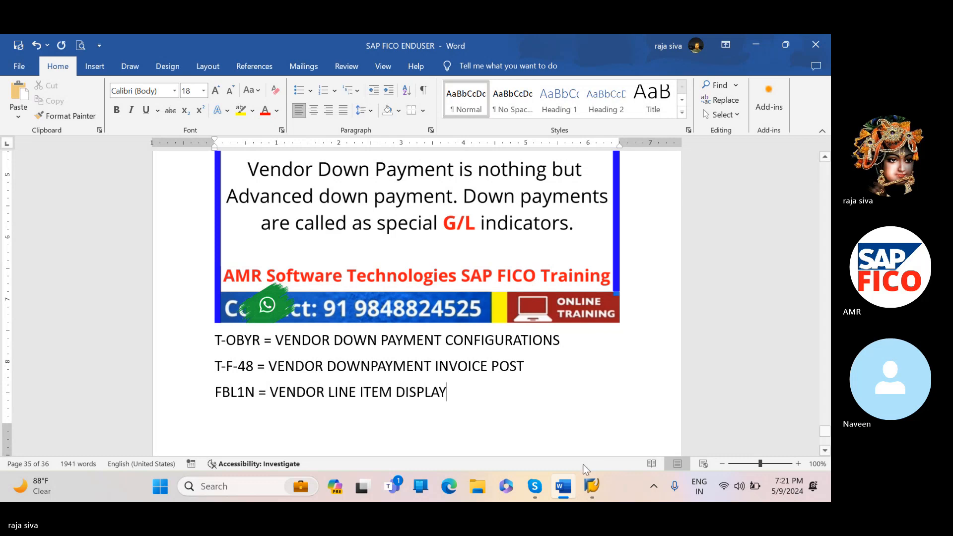
- Switch back to SAP and leave the down payment overview with /N, without posting the document
mouse_move(592, 486)
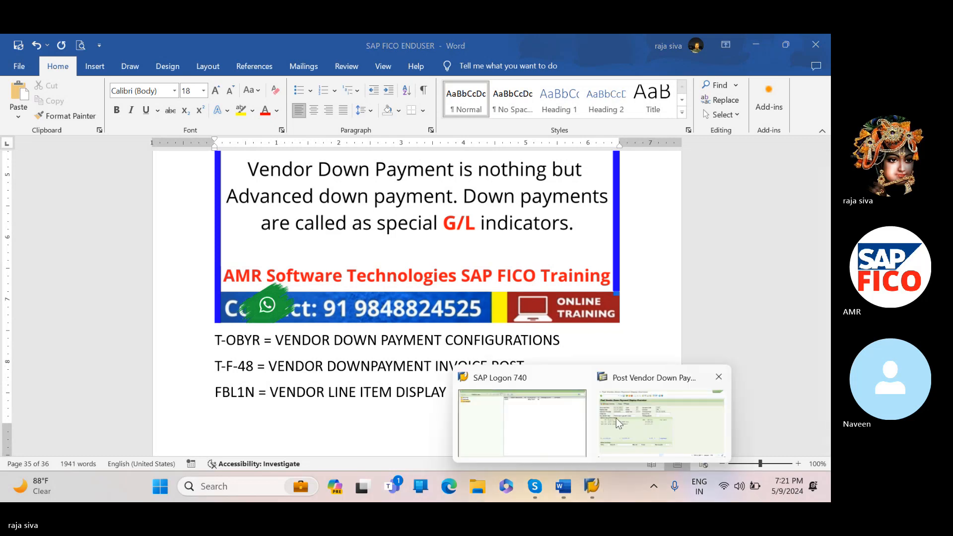
left_click(615, 418)
left_click(134, 75)
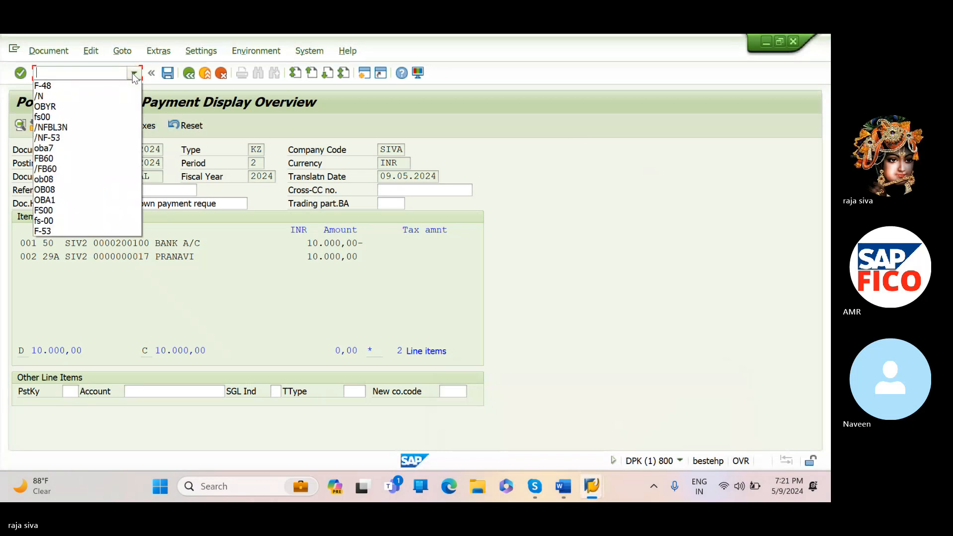
left_click(124, 94)
key("Return")
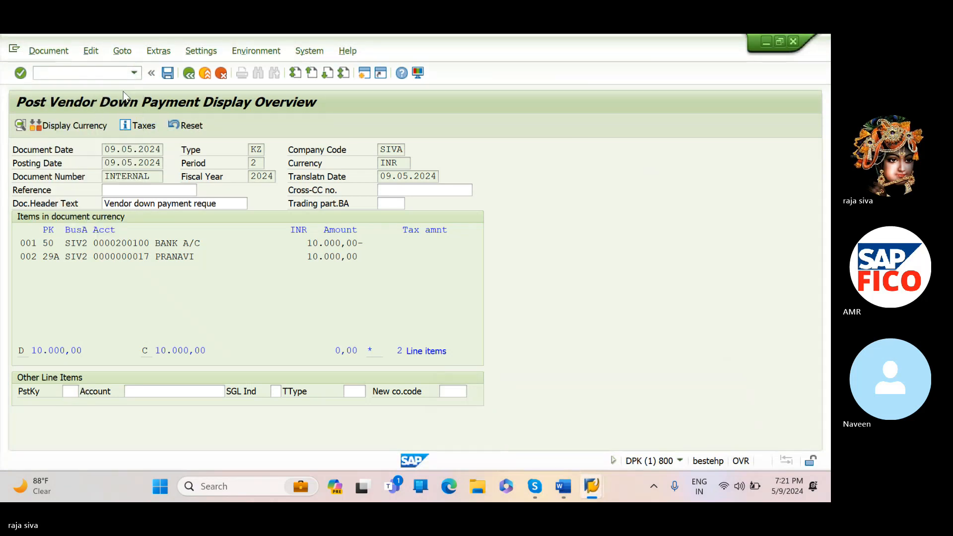
- Run transaction FBL1N and display the open line items for the down payment vendor's account
type("FBL1N")
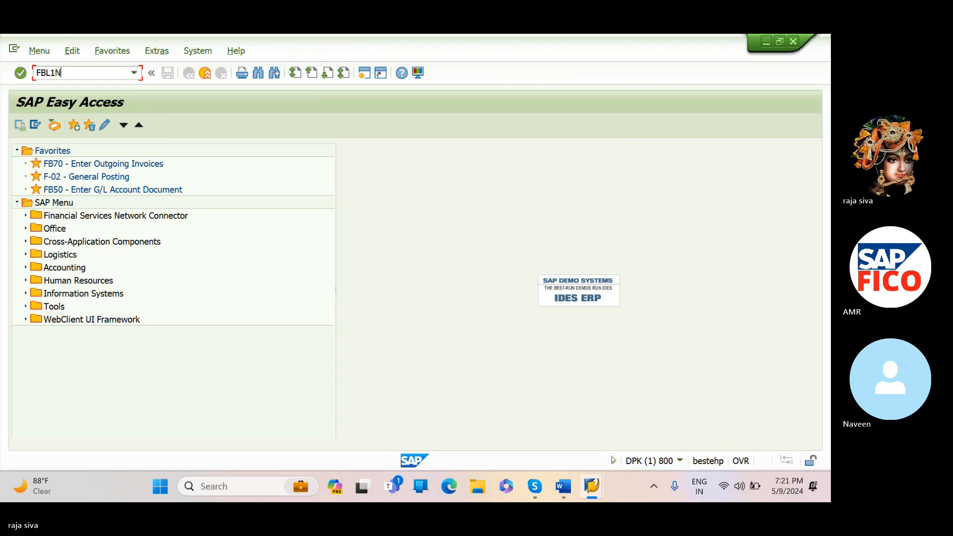
key("Return")
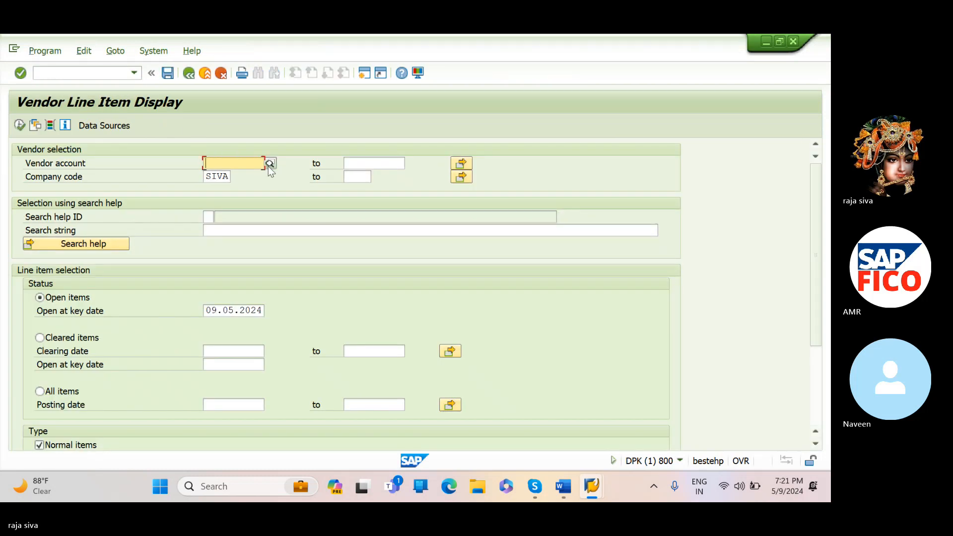
type("17")
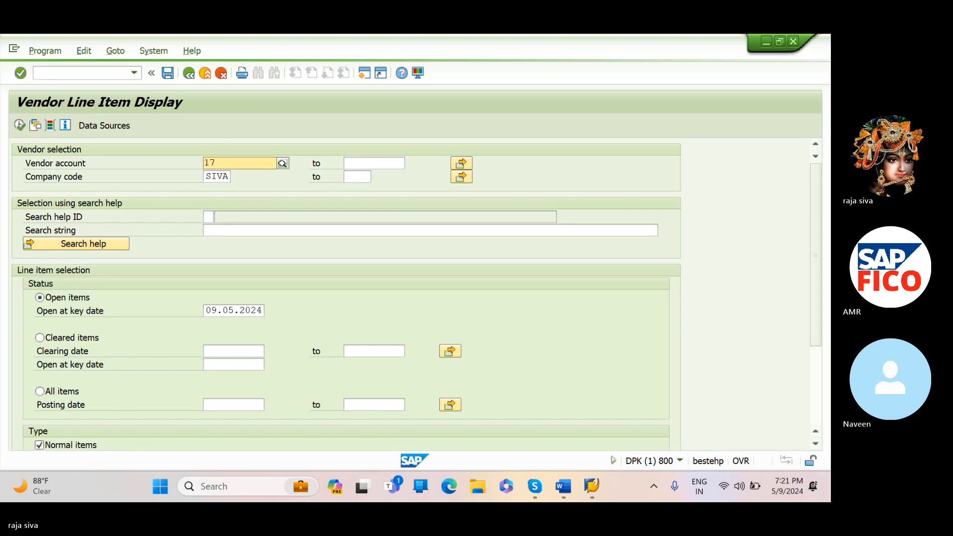
left_click(18, 126)
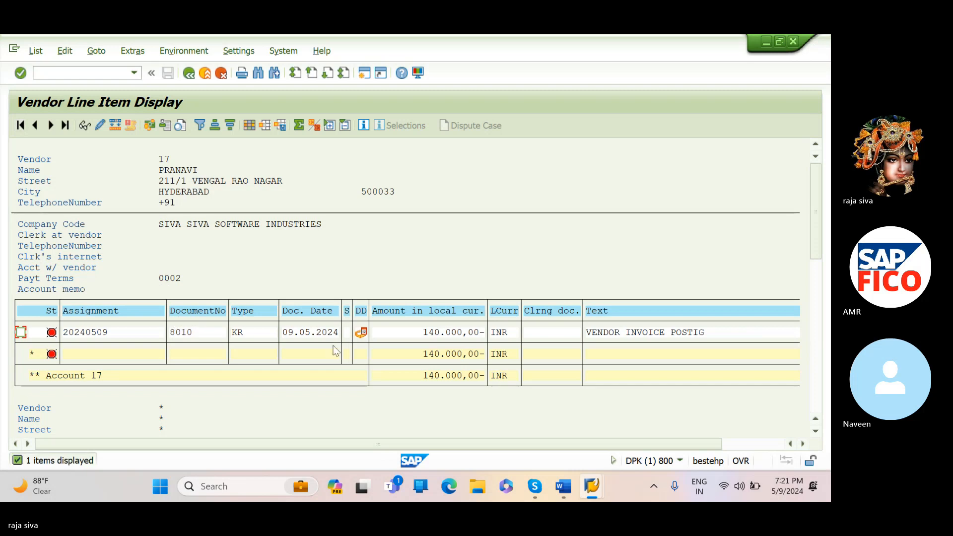
- Rerun the vendor's open item list with the same selection criteria and return to the selection
left_click(185, 78)
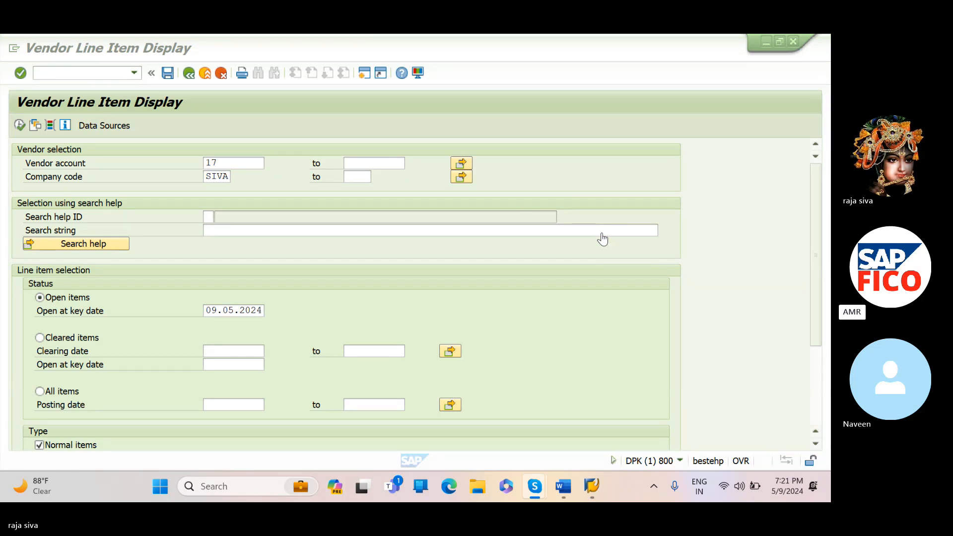
left_click(17, 128)
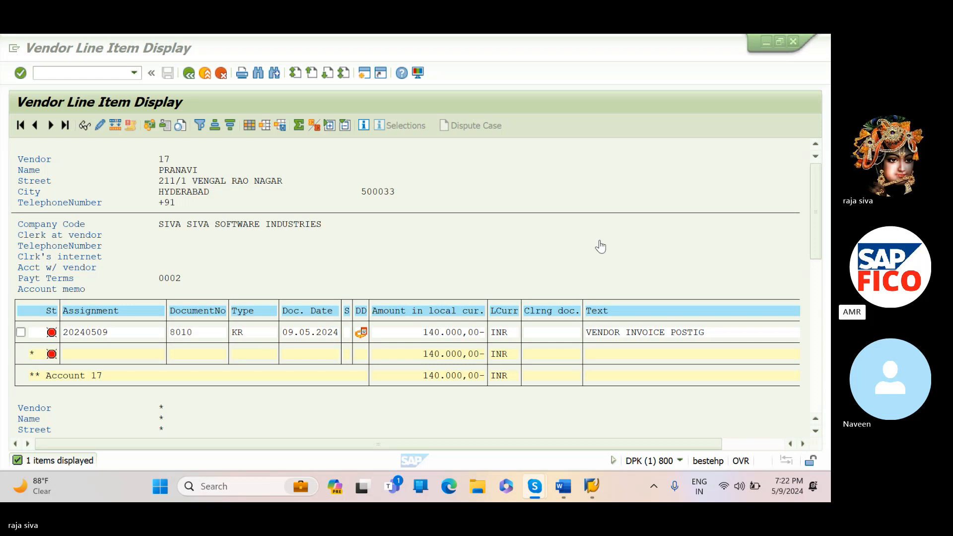
left_click(188, 73)
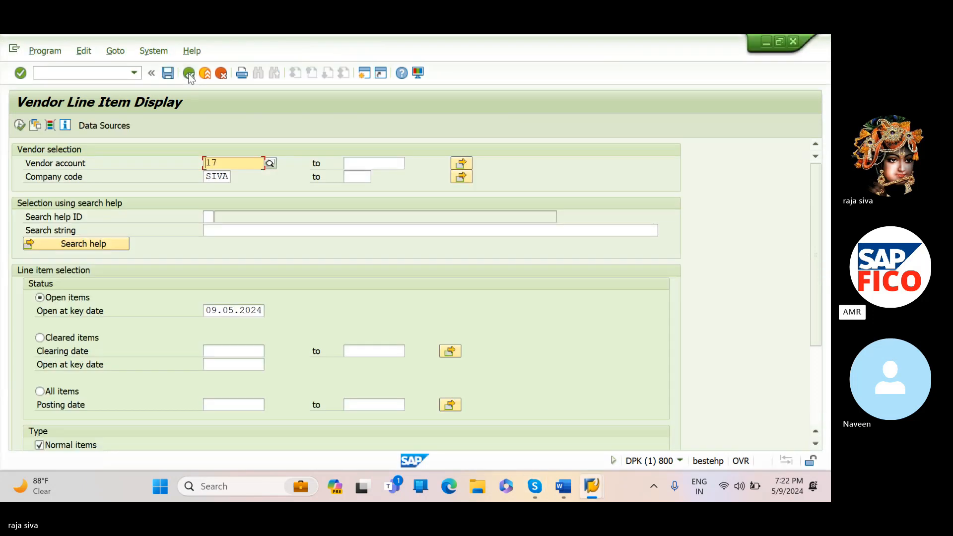
- Limit the item types to special G/L transactions, excluding normal items, and run the vendor line item list
scroll(221, 252, "down", 3)
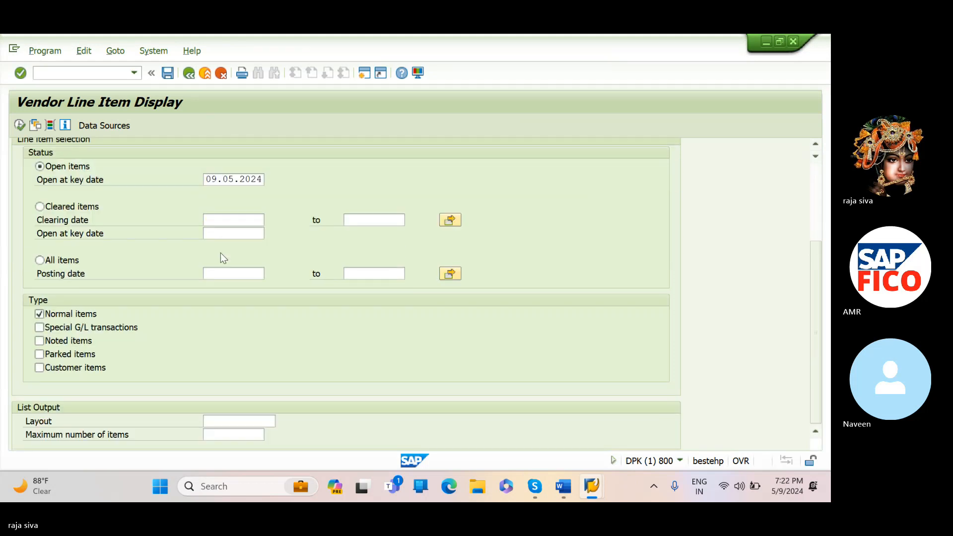
left_click(40, 328)
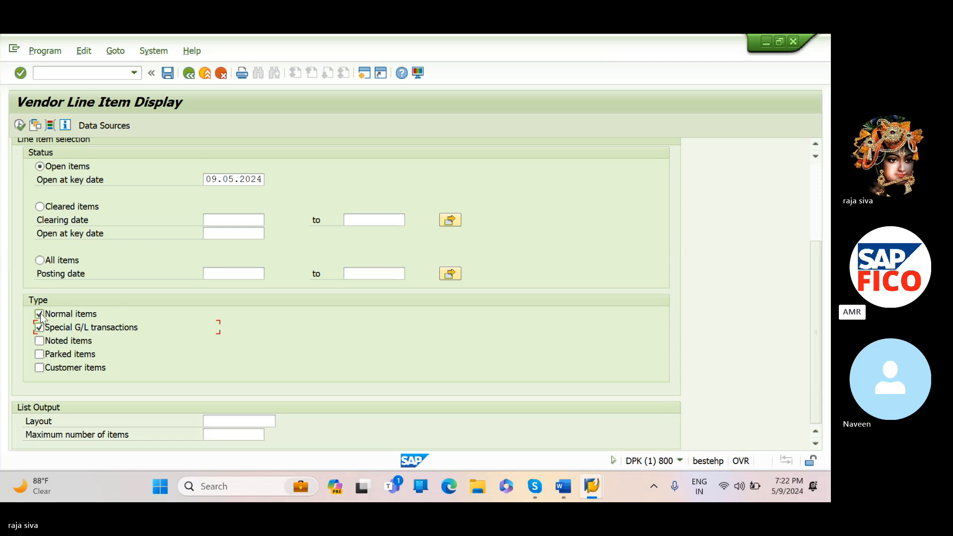
left_click(39, 314)
scroll(136, 305, "up", 3)
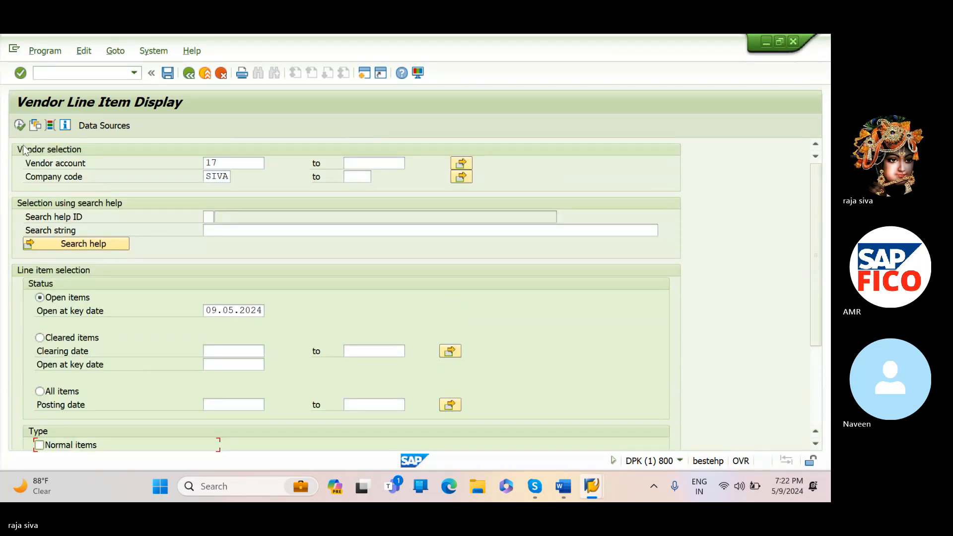
left_click(20, 125)
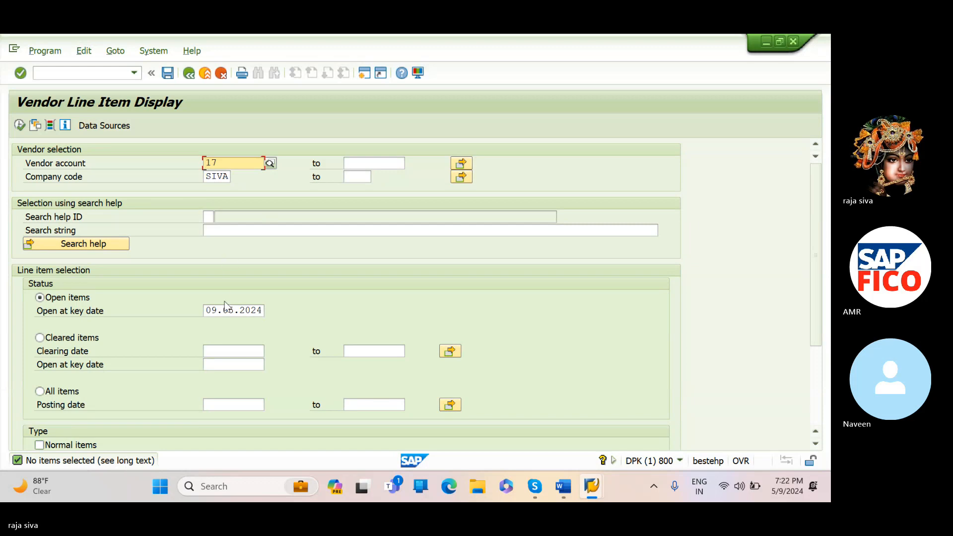
- Include normal items alongside special G/L transactions, run the list, and review the vendor's line items and totals
scroll(225, 302, "down", 2)
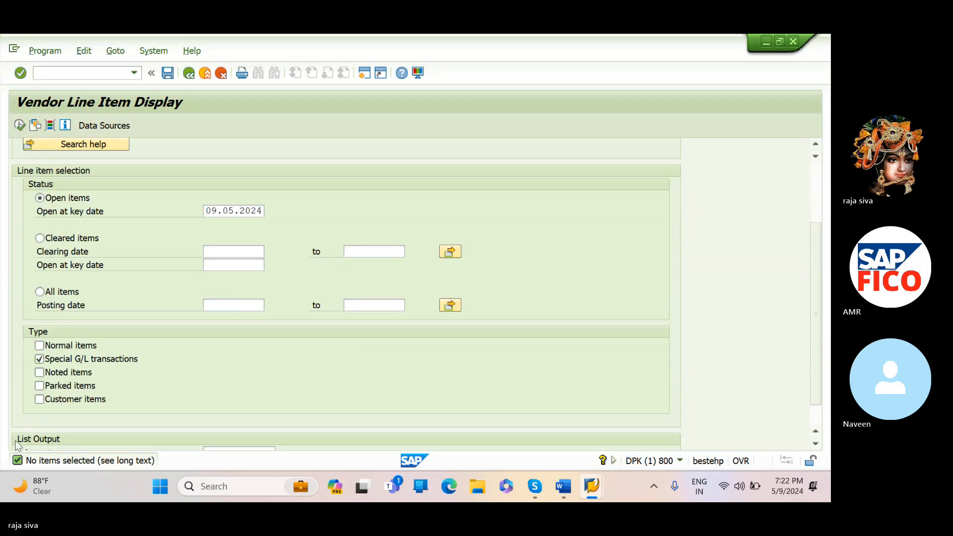
scroll(68, 396, "down", 1)
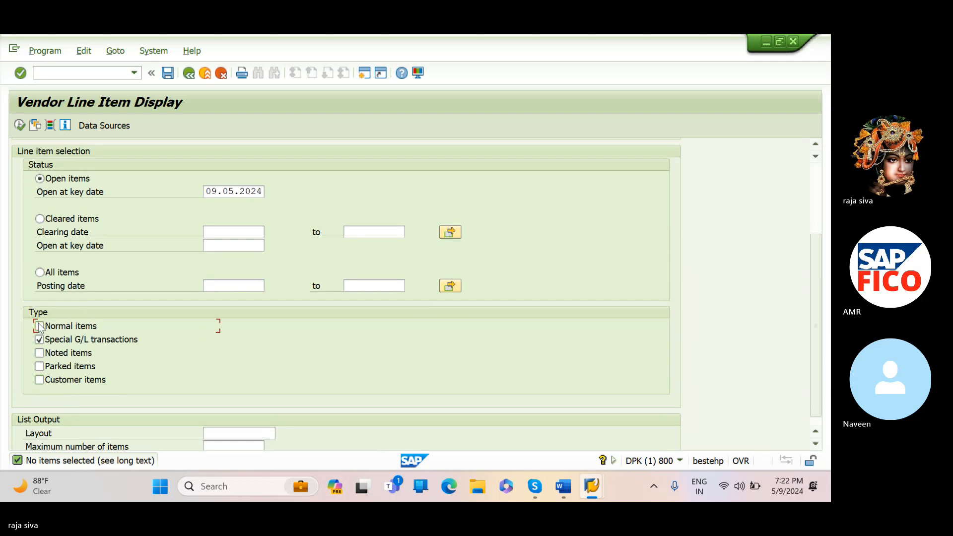
left_click(39, 326)
scroll(104, 271, "up", 2)
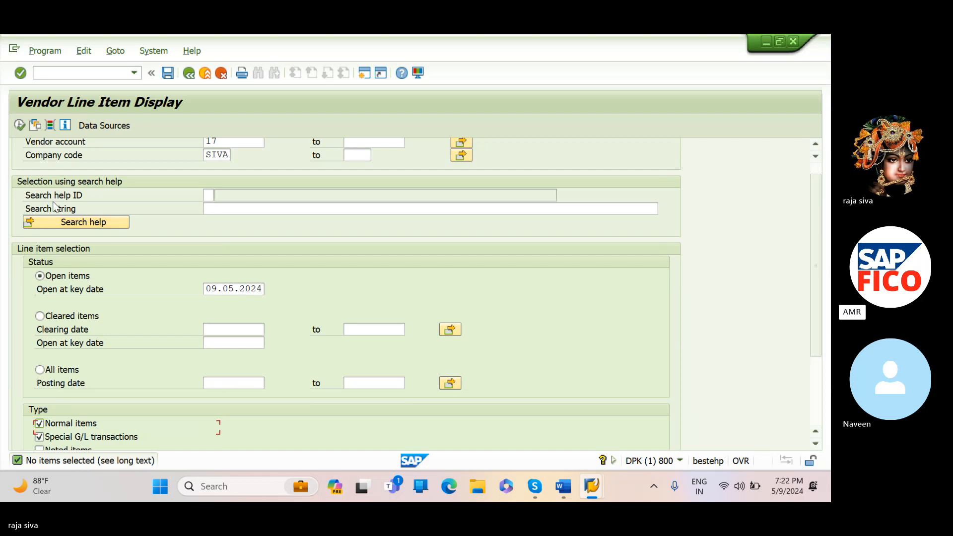
scroll(55, 201, "up", 2)
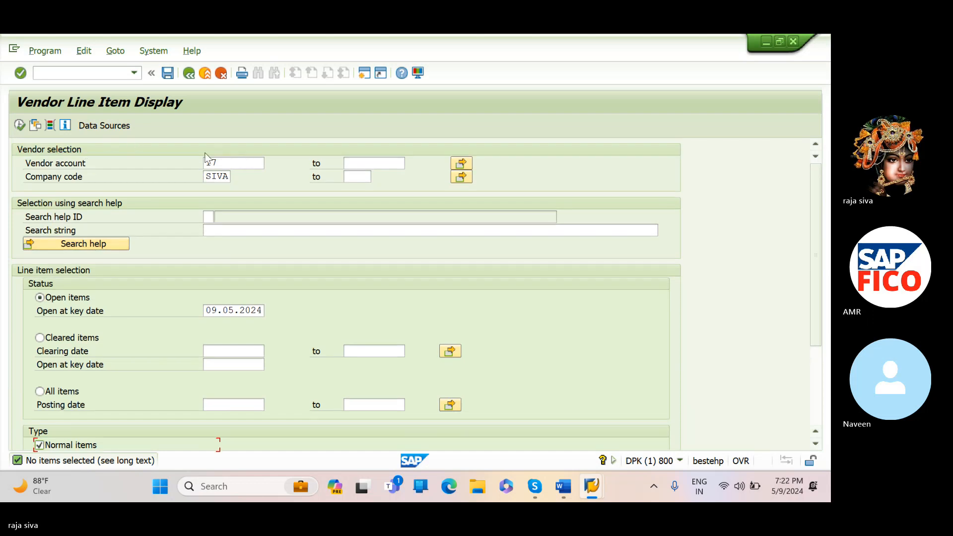
left_click(20, 126)
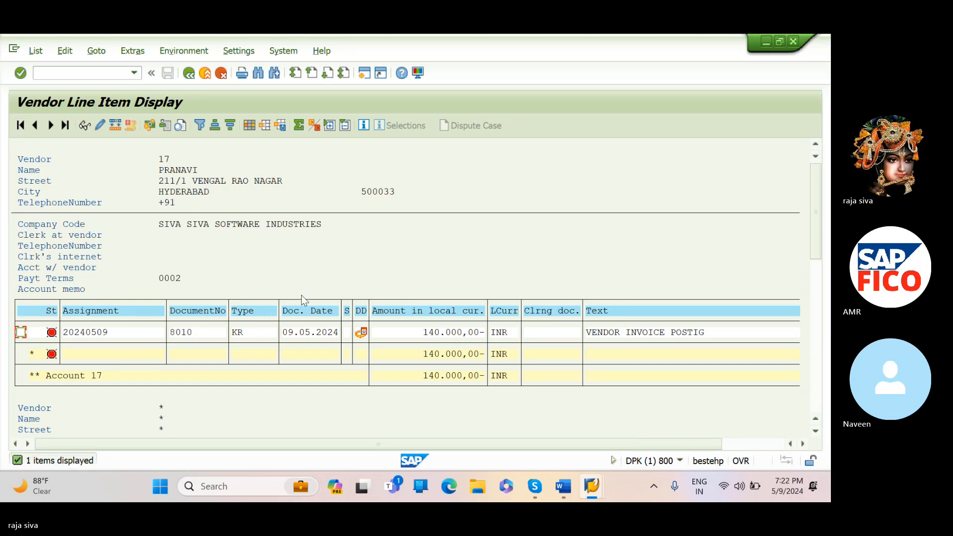
left_click(602, 240)
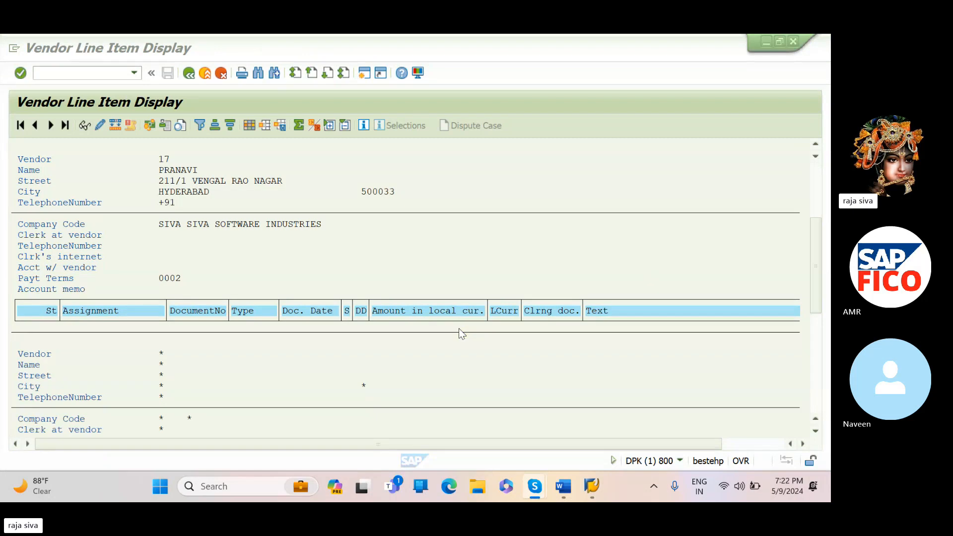
scroll(445, 388, "down", 3)
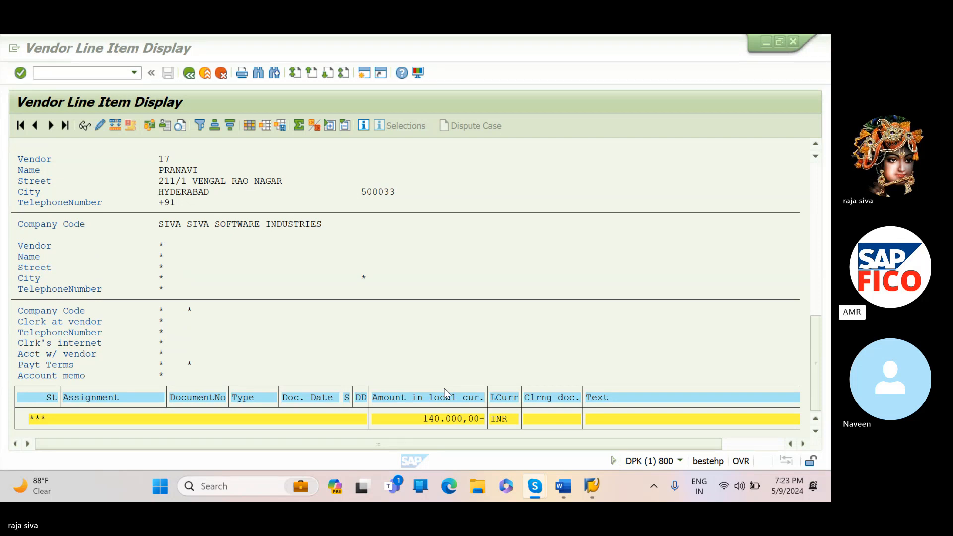
scroll(445, 389, "up", 3)
scroll(445, 389, "up", 3)
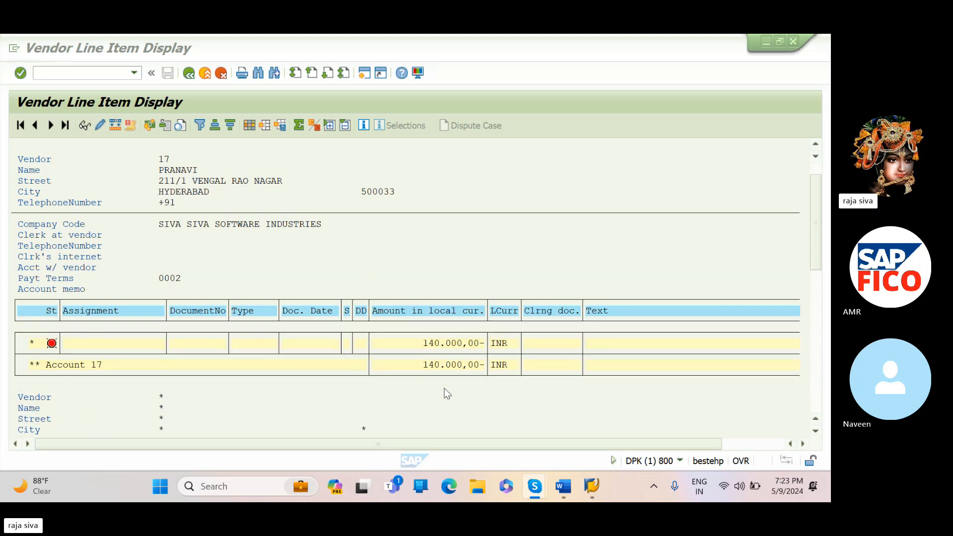
scroll(445, 388, "up", 1)
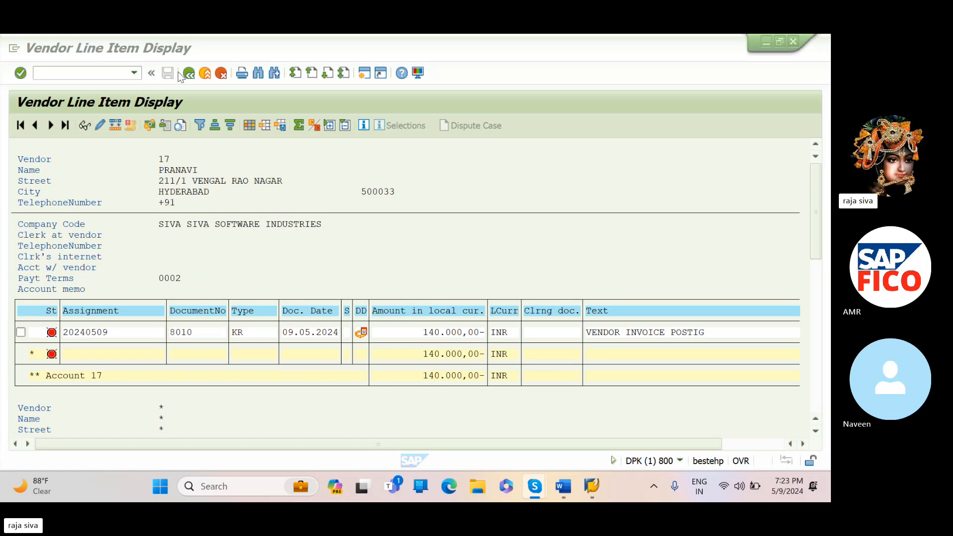
- Return to the selection, clear the vendor account, and reselect the first vendor found in a search of company code SIVA
left_click(194, 74)
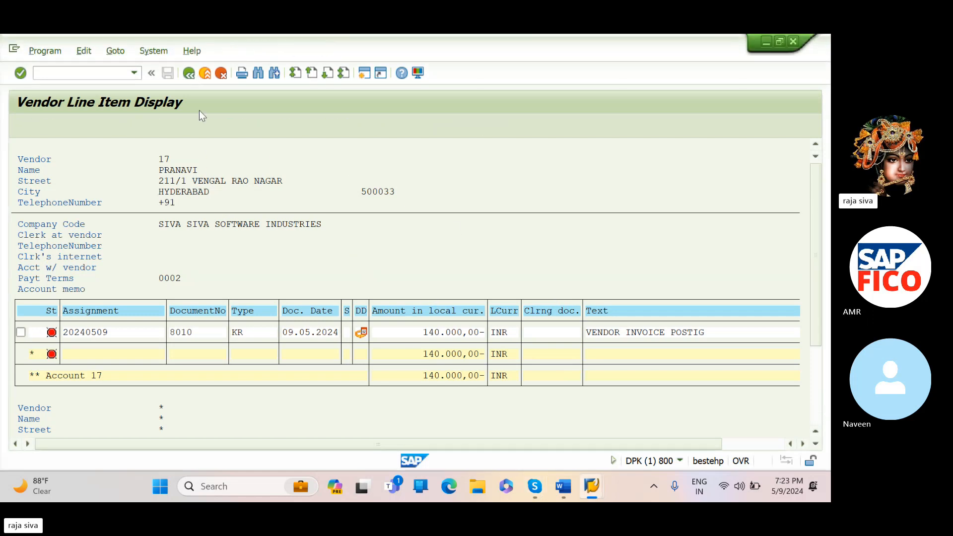
left_click(250, 168)
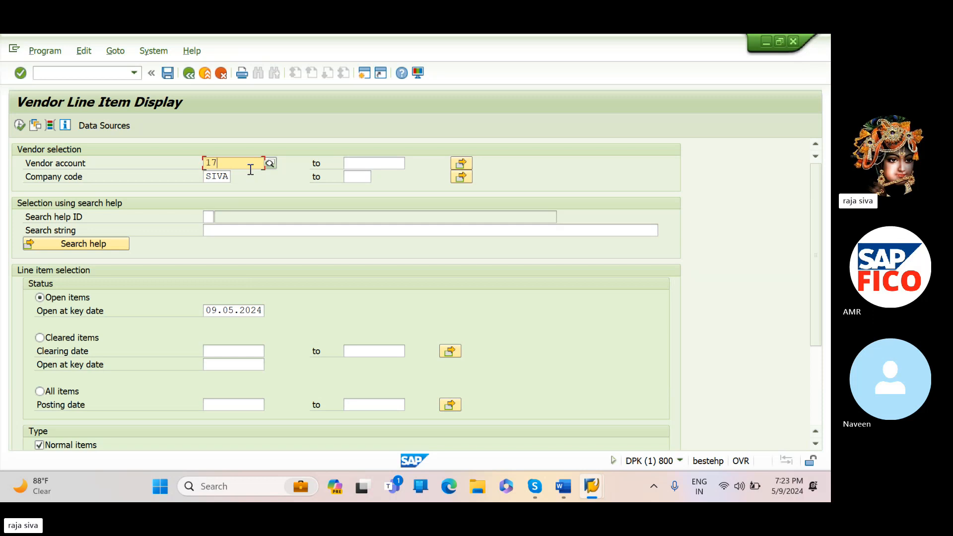
key("BackSpace")
key("BackSpace")
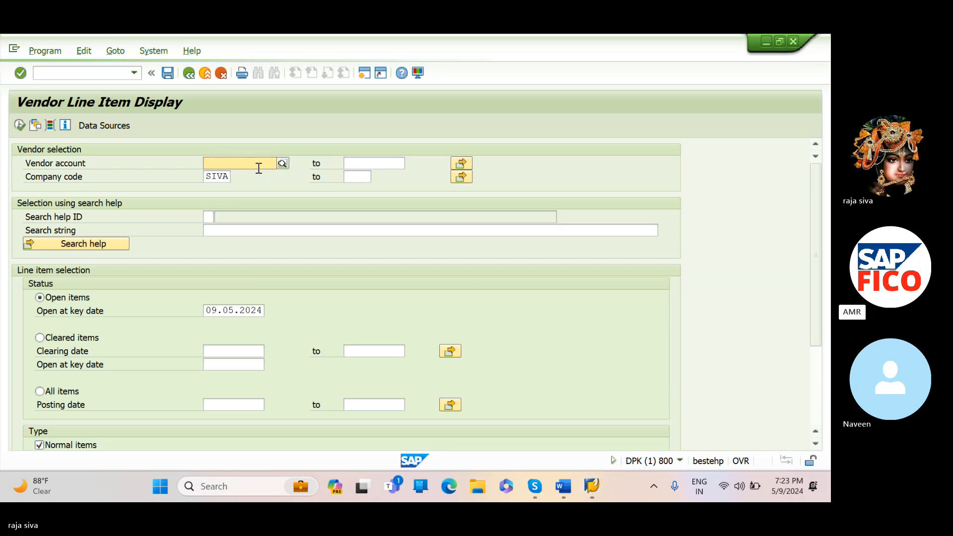
left_click(282, 163)
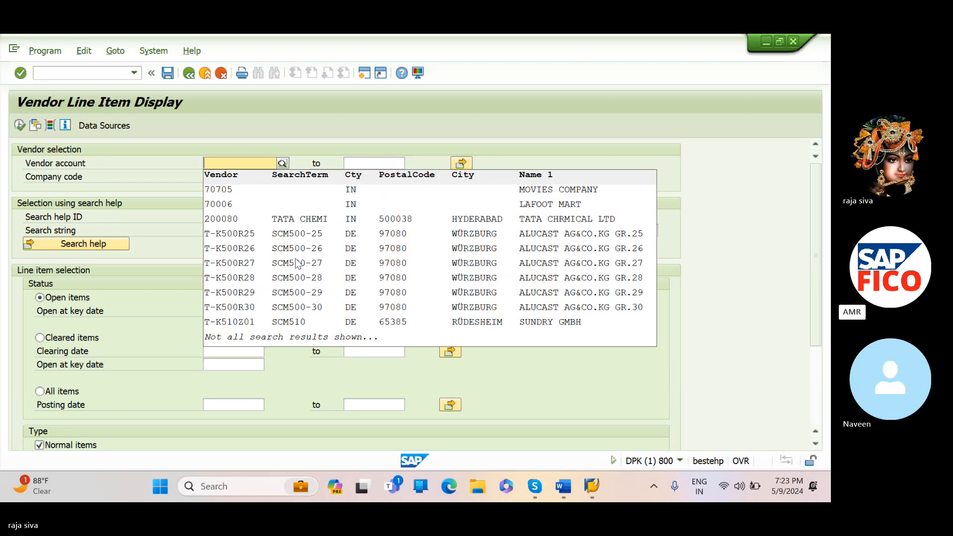
left_click(703, 132)
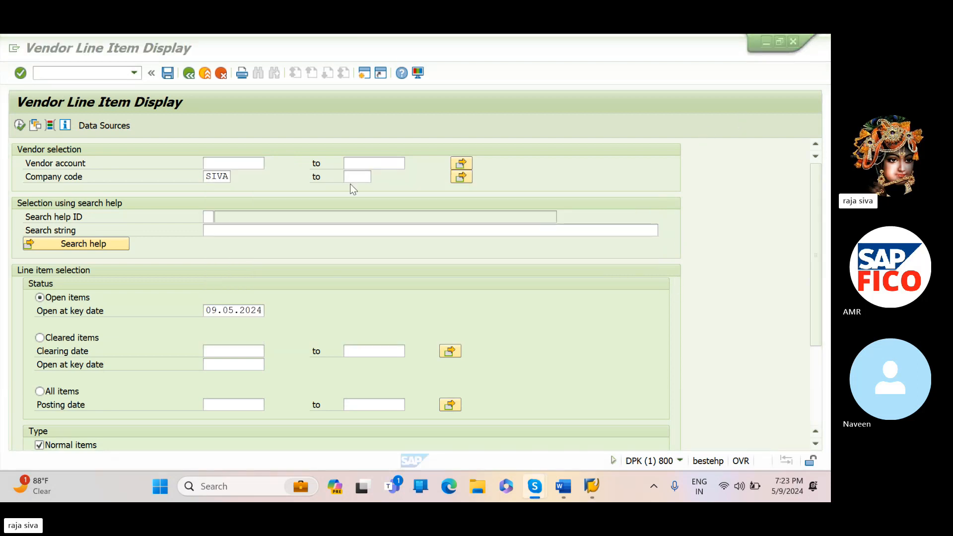
left_click(237, 163)
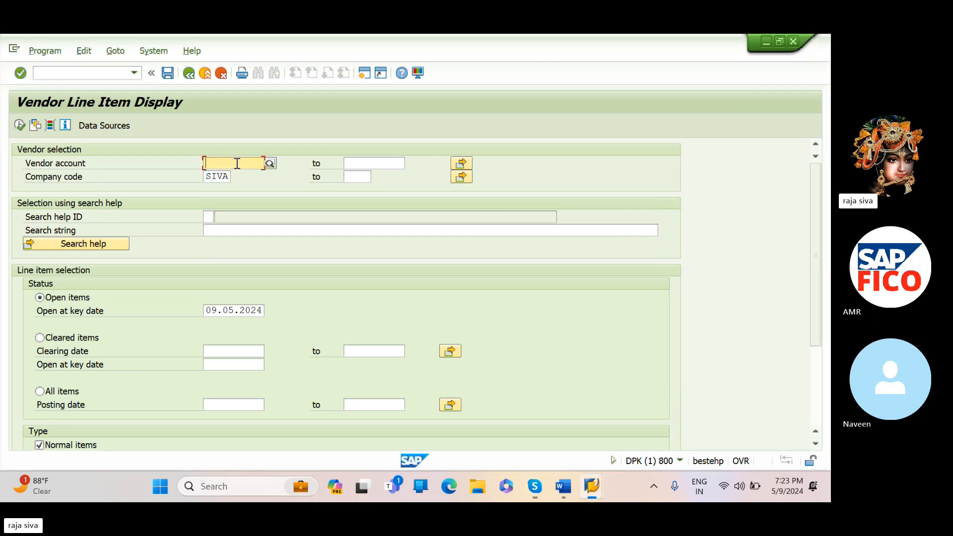
left_click(272, 166)
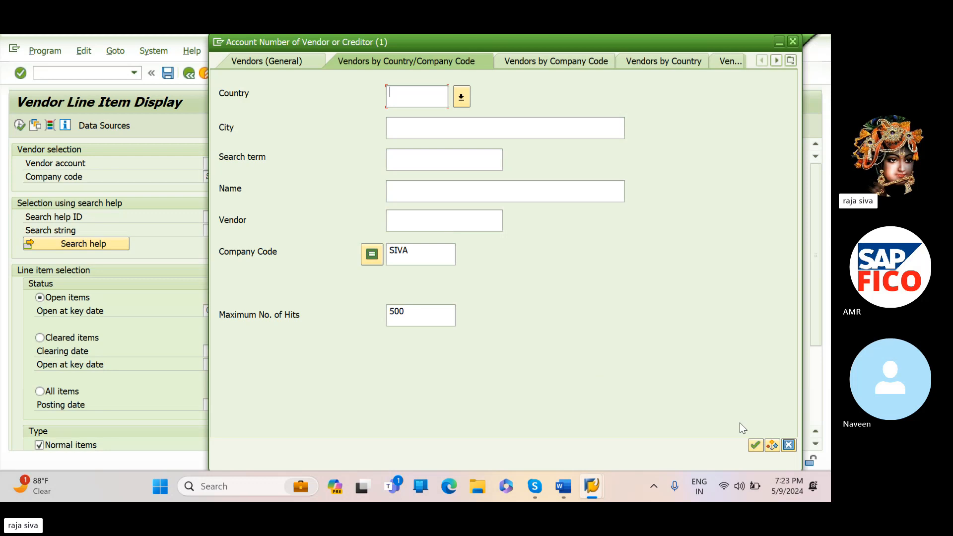
left_click(755, 445)
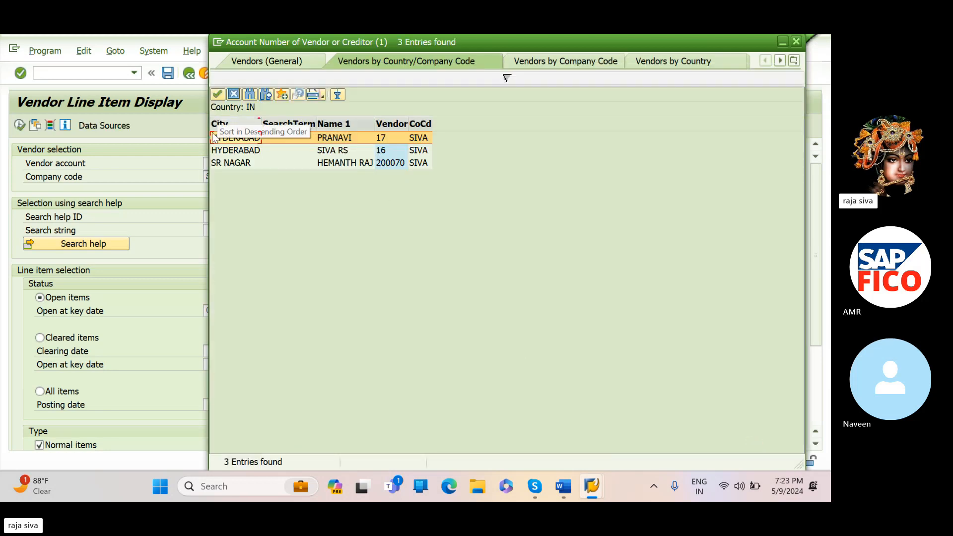
left_click(217, 95)
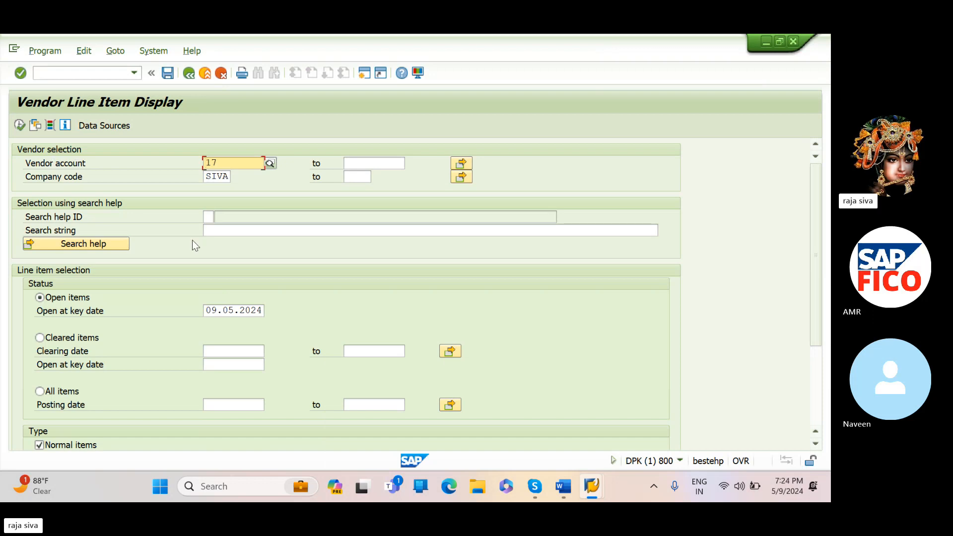
- Run the open item list with normal items and special G/L transactions, and check its line items and totals for the down payment
scroll(194, 244, "down", 3)
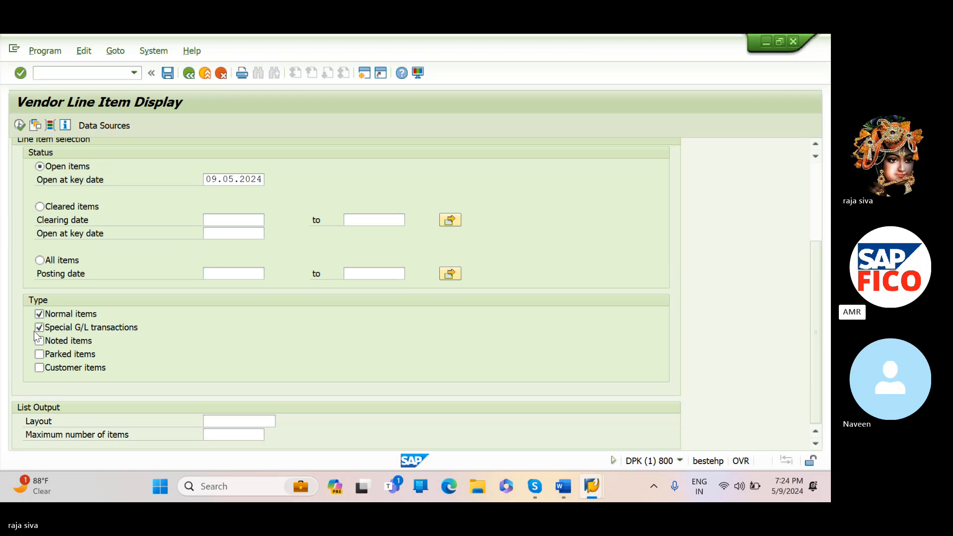
left_click(18, 125)
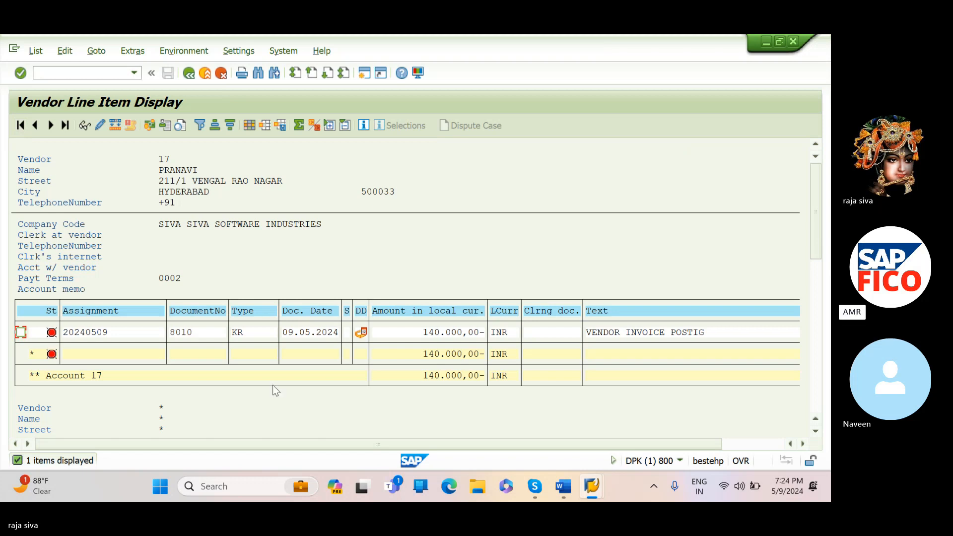
scroll(273, 385, "down", 4)
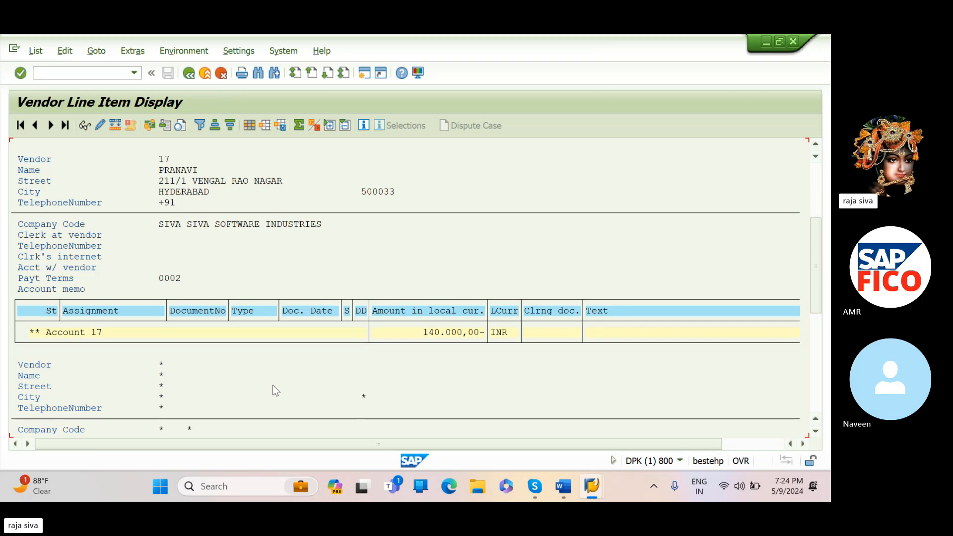
scroll(273, 385, "down", 5)
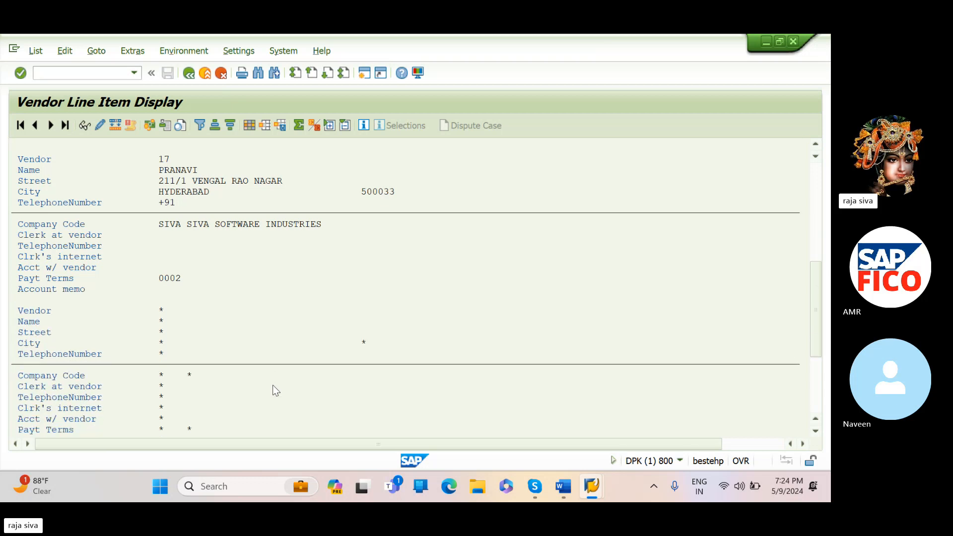
scroll(273, 385, "down", 5)
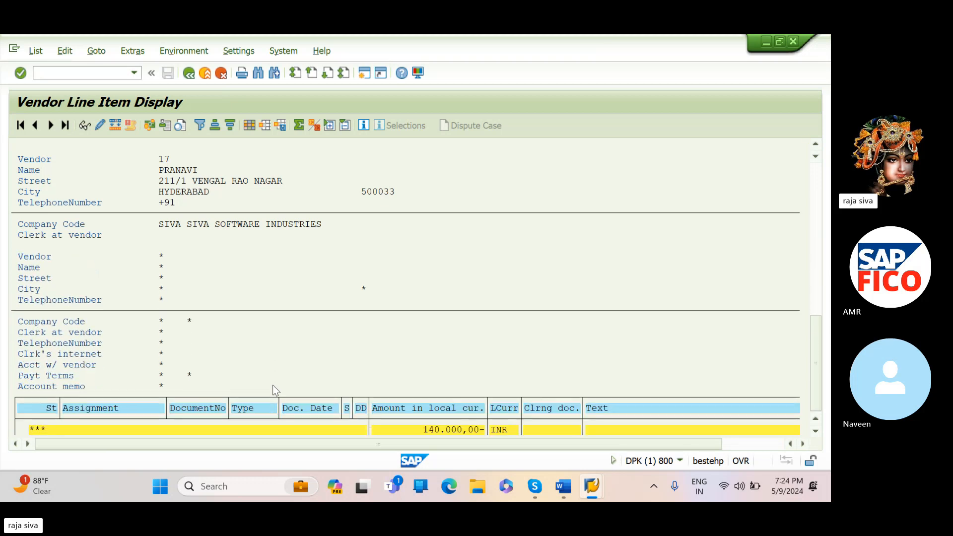
scroll(272, 385, "up", 2)
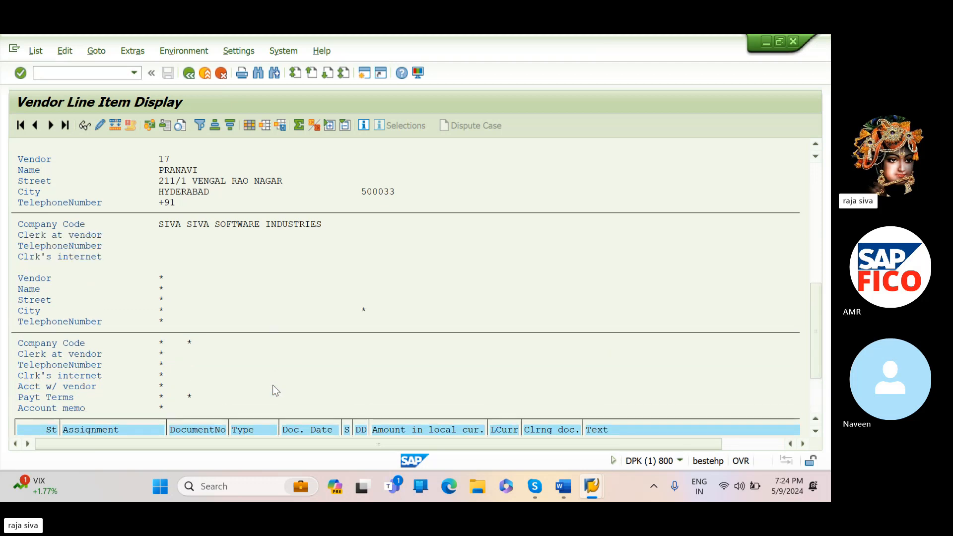
scroll(272, 390, "up", 1)
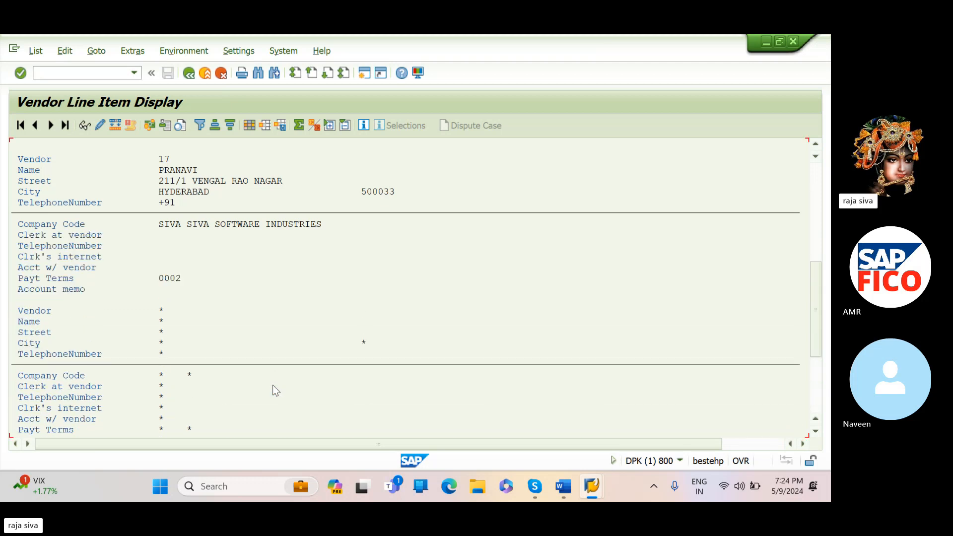
scroll(273, 385, "up", 2)
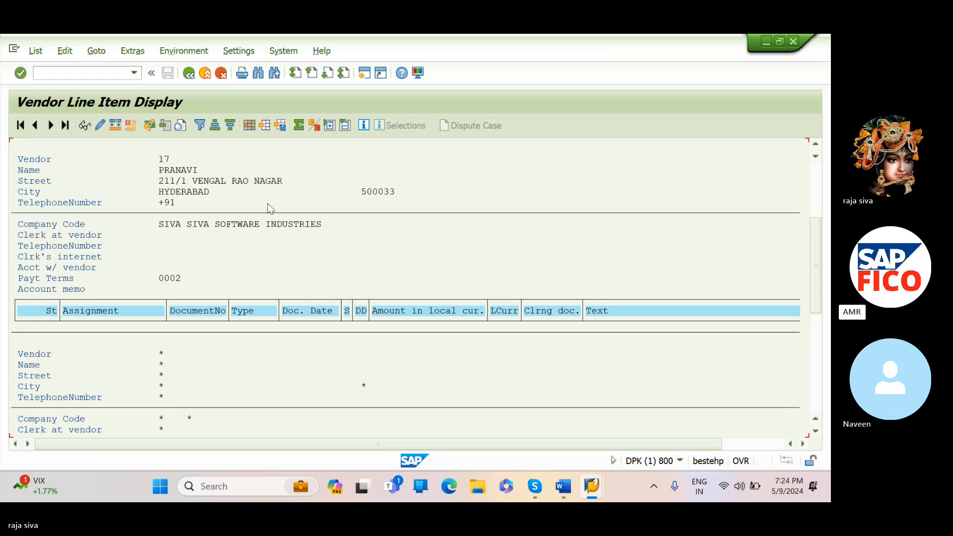
scroll(268, 208, "up", 1)
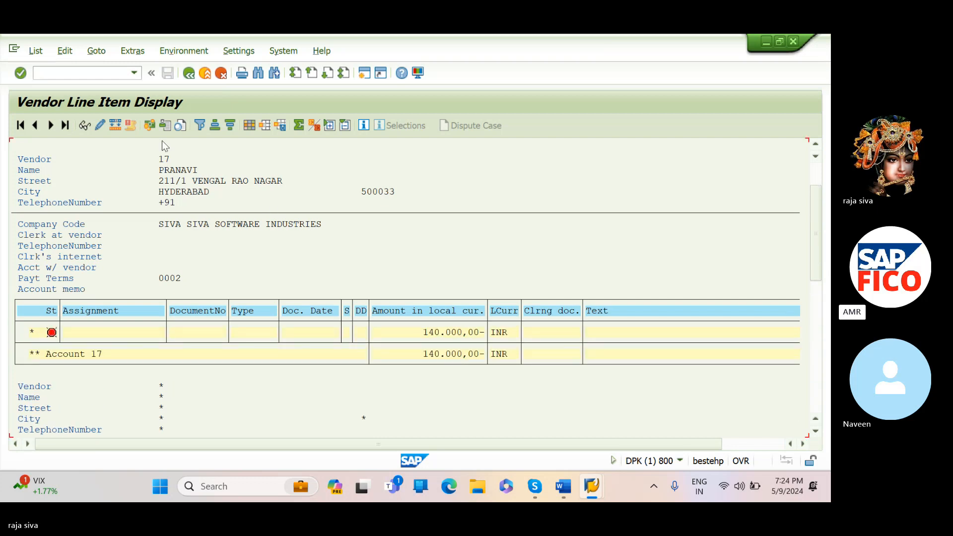
- Leave the vendor line items and open the document display transaction with /NFB03
left_click(134, 73)
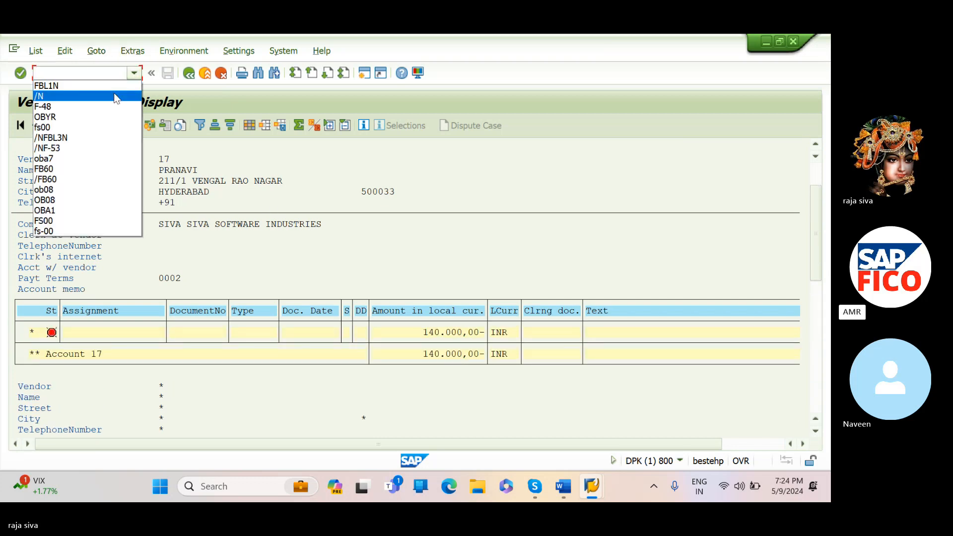
left_click(115, 97)
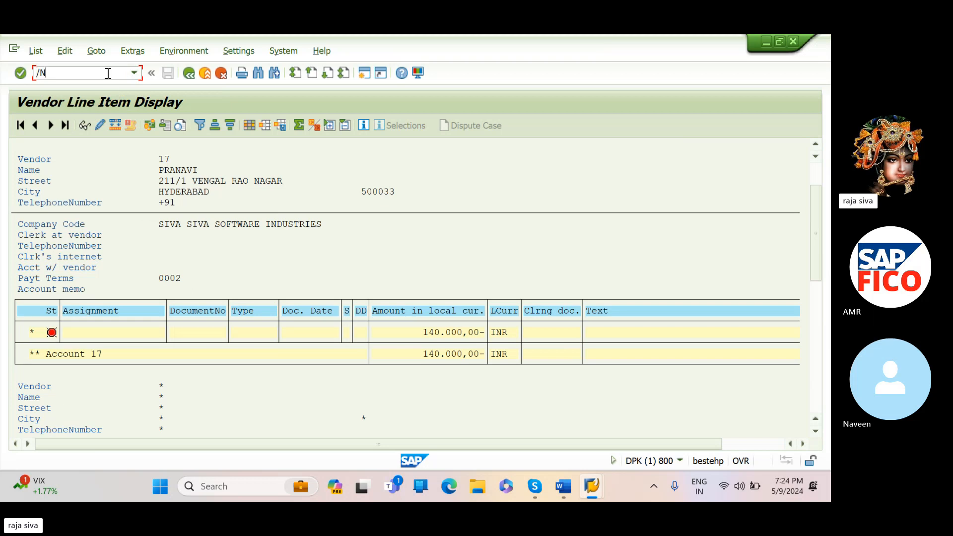
type("FB03")
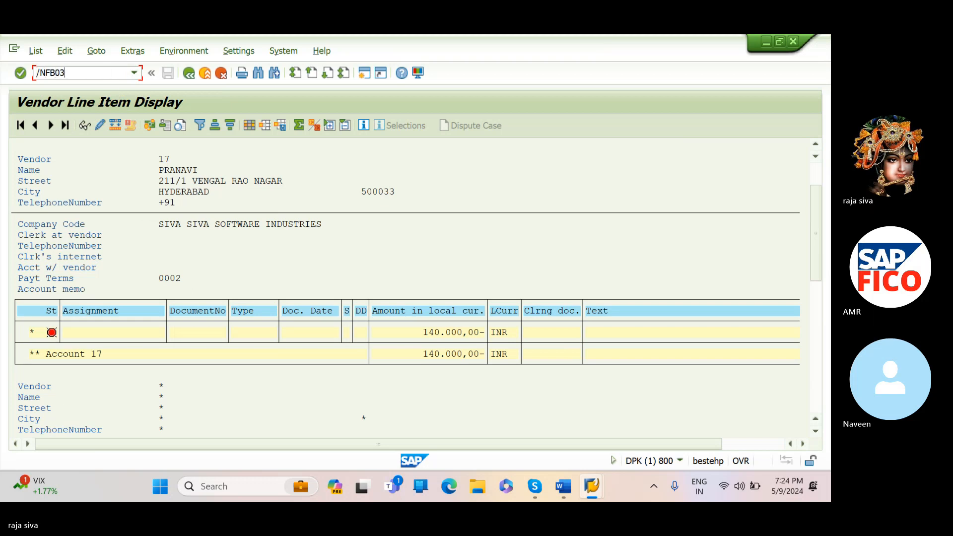
key("Return")
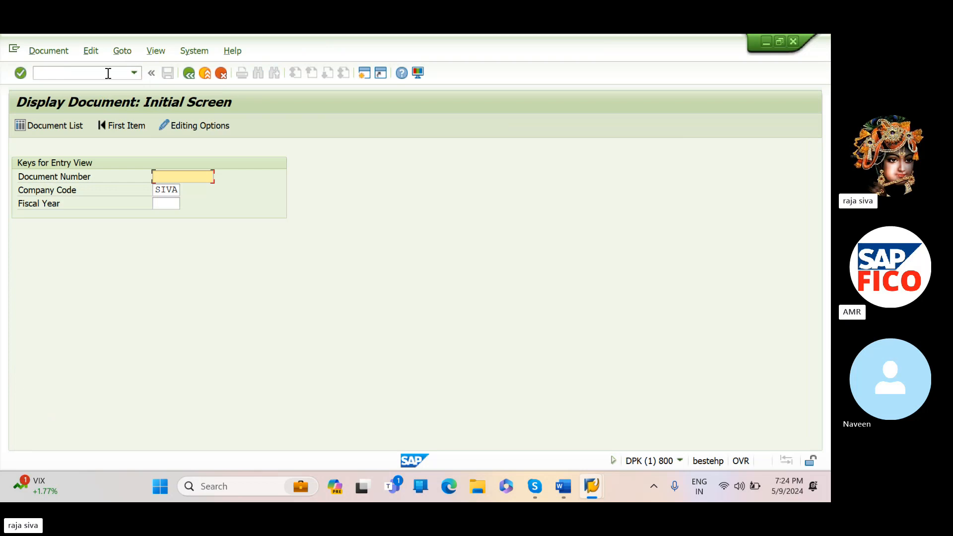
- Run the document list for company code SIVA without further criteria and look through the most recent documents
left_click(70, 124)
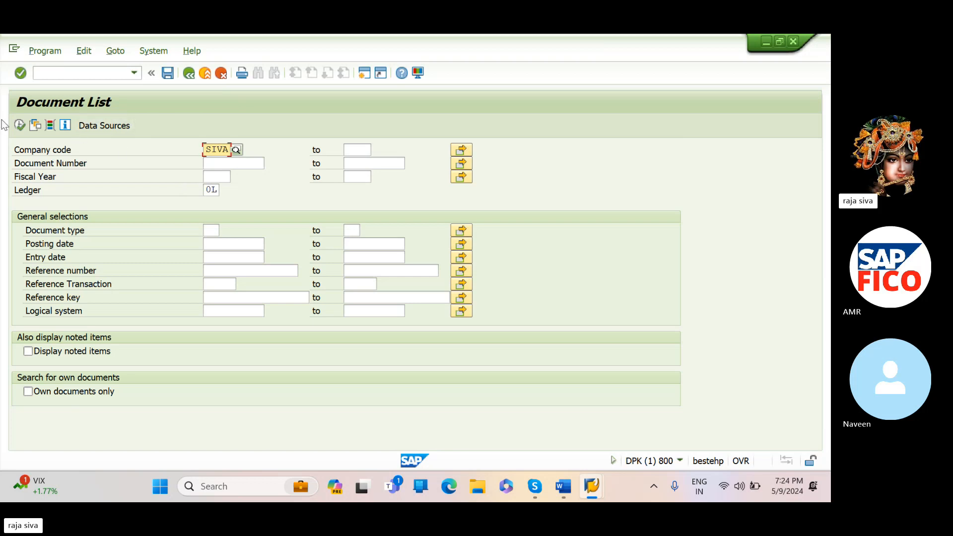
left_click(20, 126)
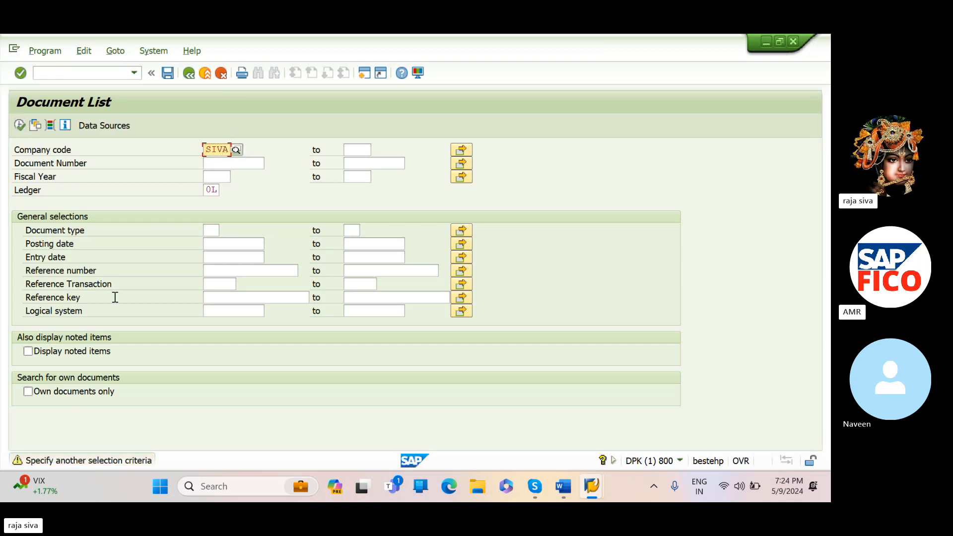
key("Return")
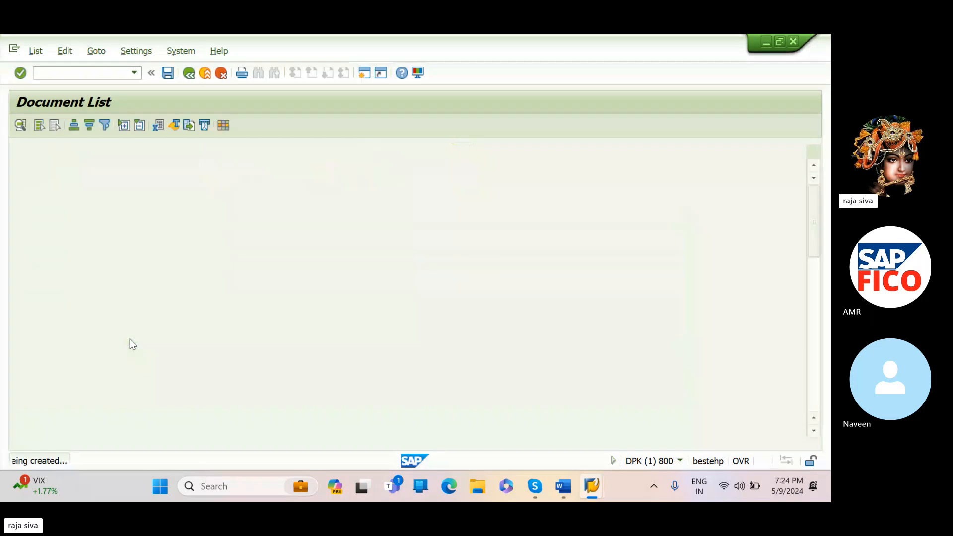
scroll(129, 343, "down", 10)
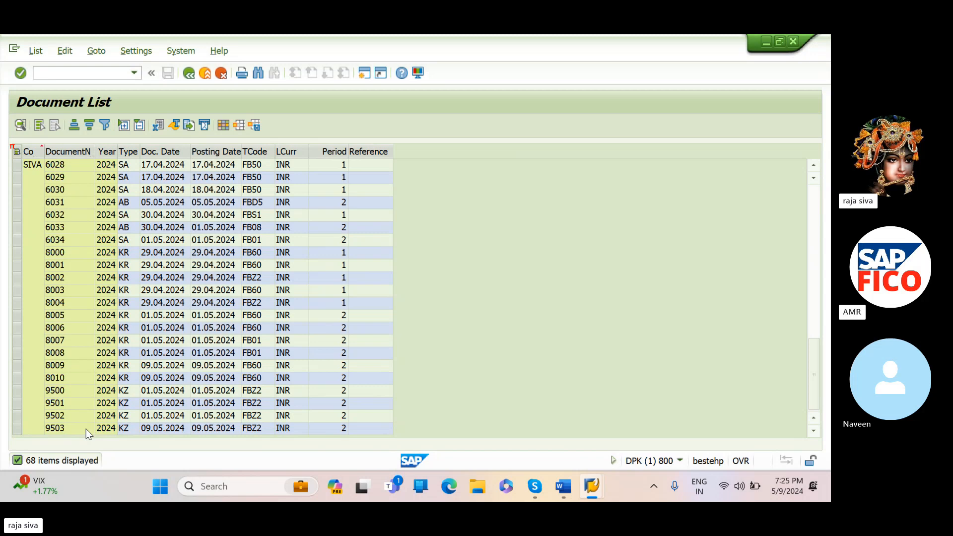
- Open payment document 9503 of type KZ, examine its line items, and return to the document list
left_click(156, 430)
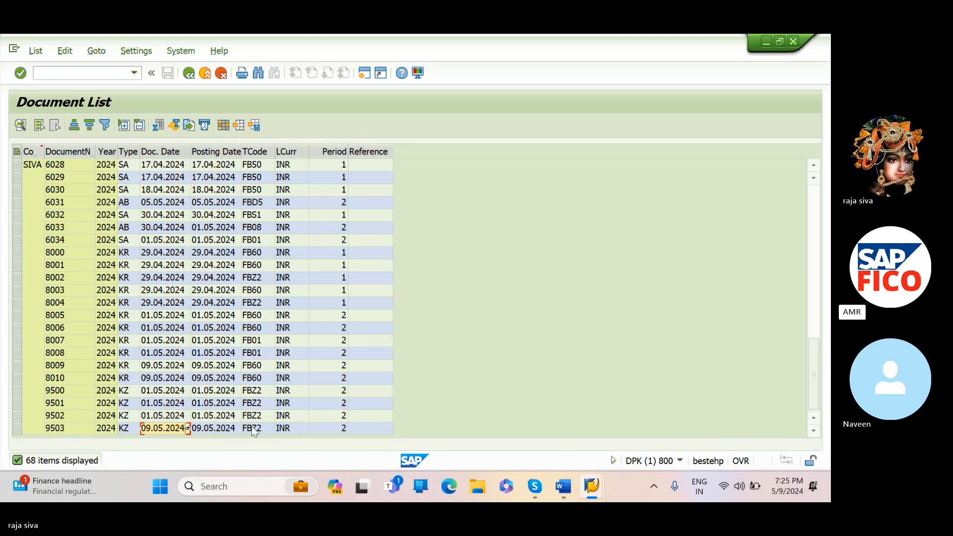
left_click(125, 429)
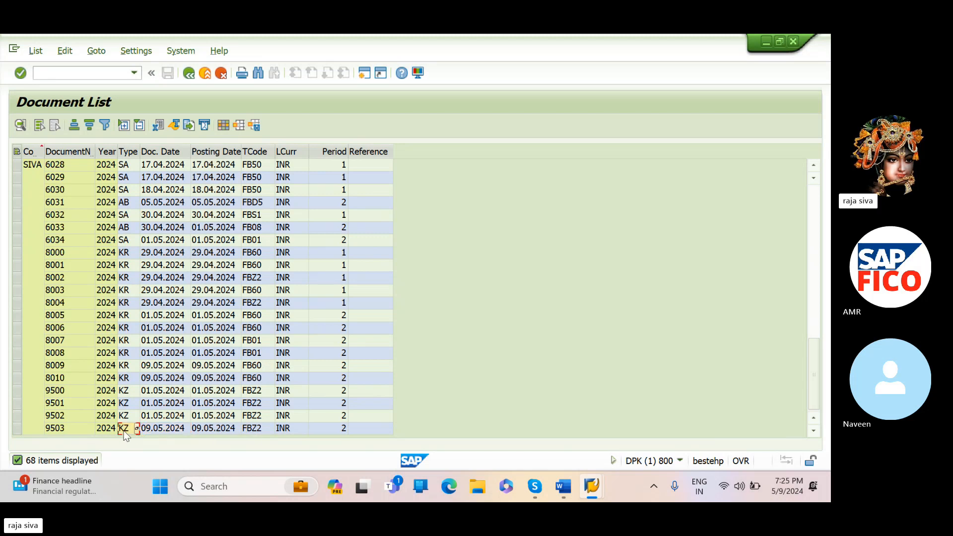
double_click(124, 430)
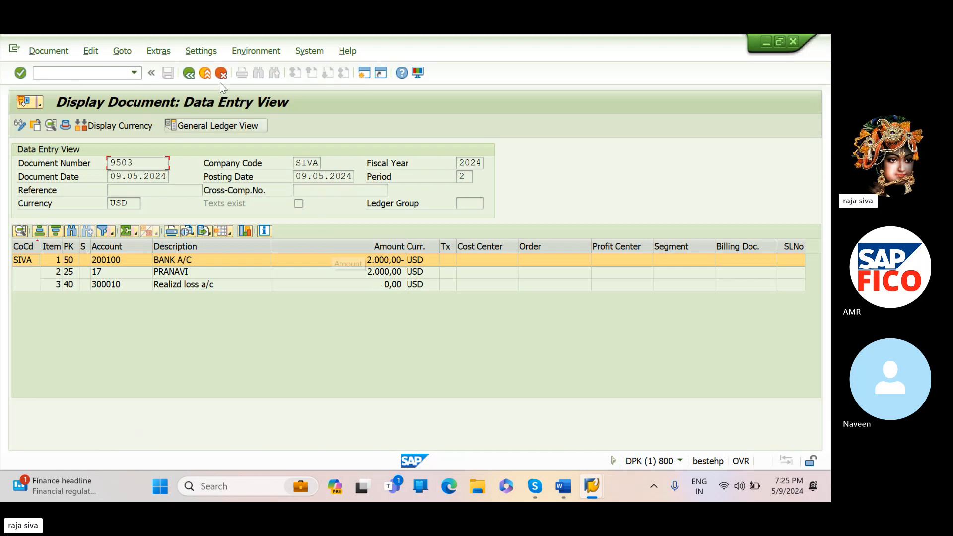
left_click(188, 75)
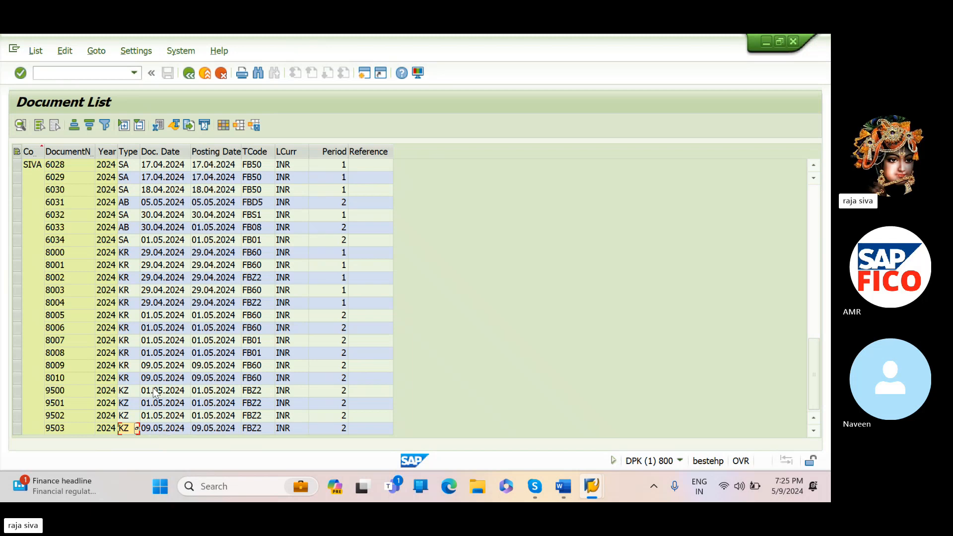
- Examine the line items of vendor invoices 8010 and 8009, returning to the document list after each
double_click(127, 379)
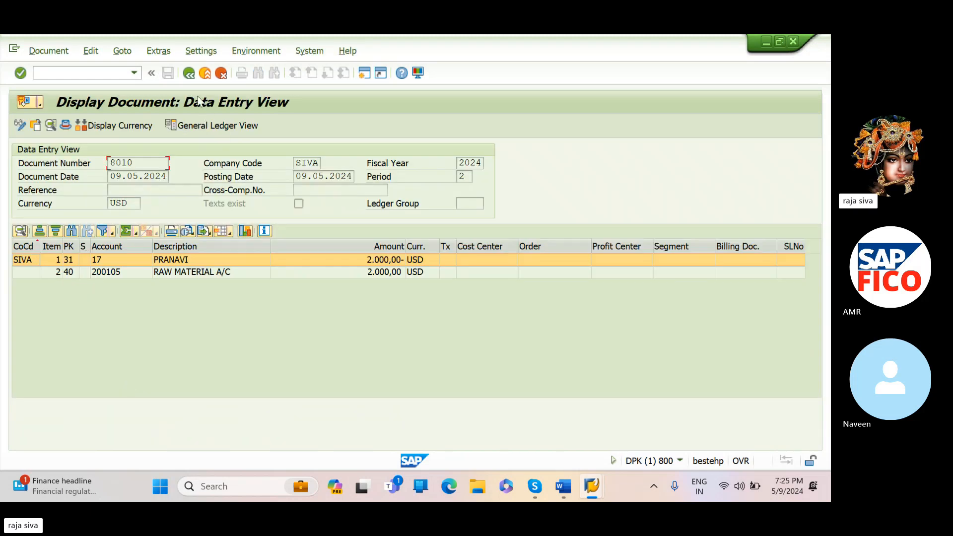
left_click(189, 73)
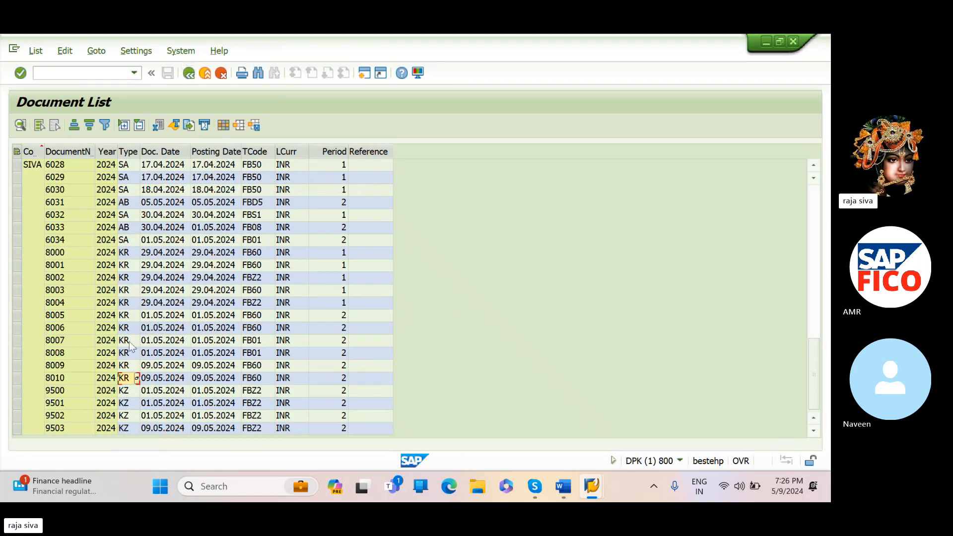
left_click(122, 366)
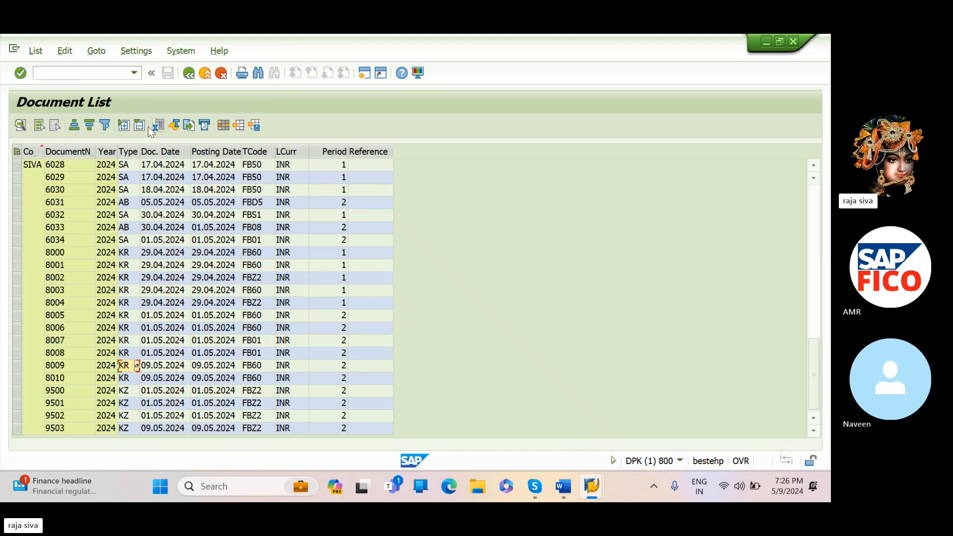
double_click(126, 365)
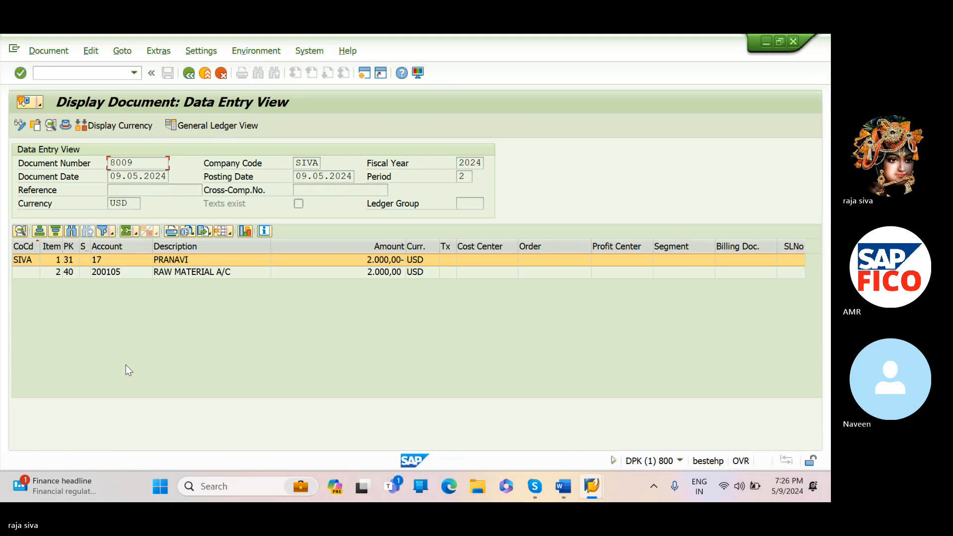
left_click(189, 76)
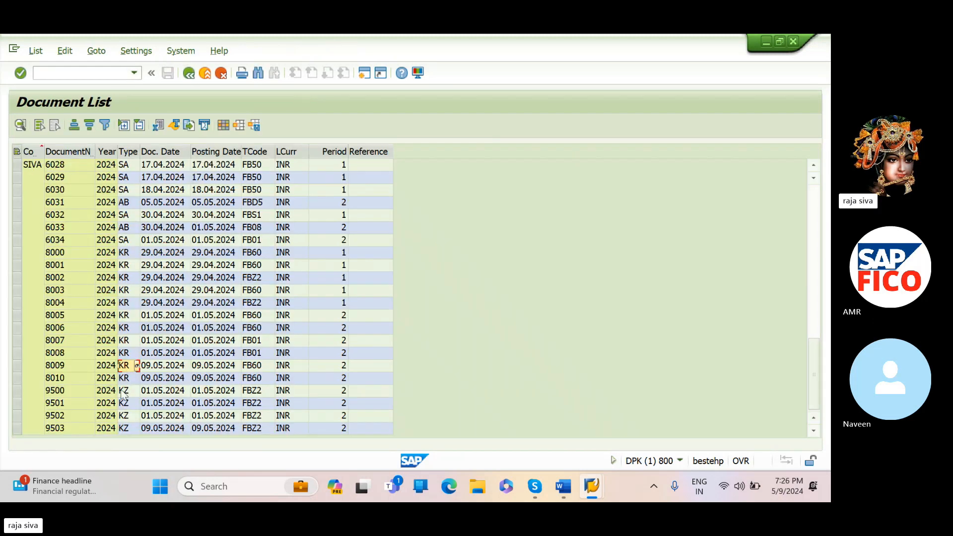
- Recheck the entries of invoice 8010 and payment document 9503, returning to the document list after each
left_click(125, 378)
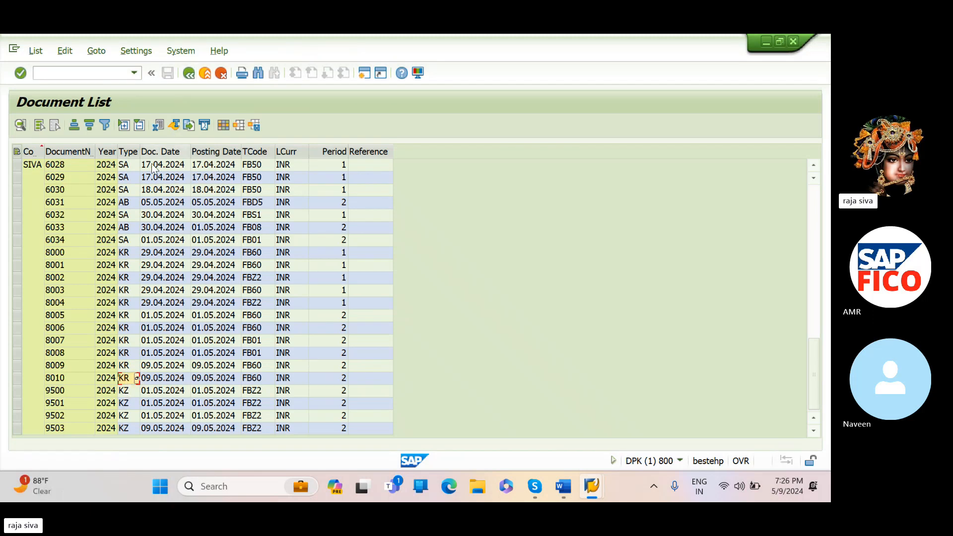
left_click(122, 380)
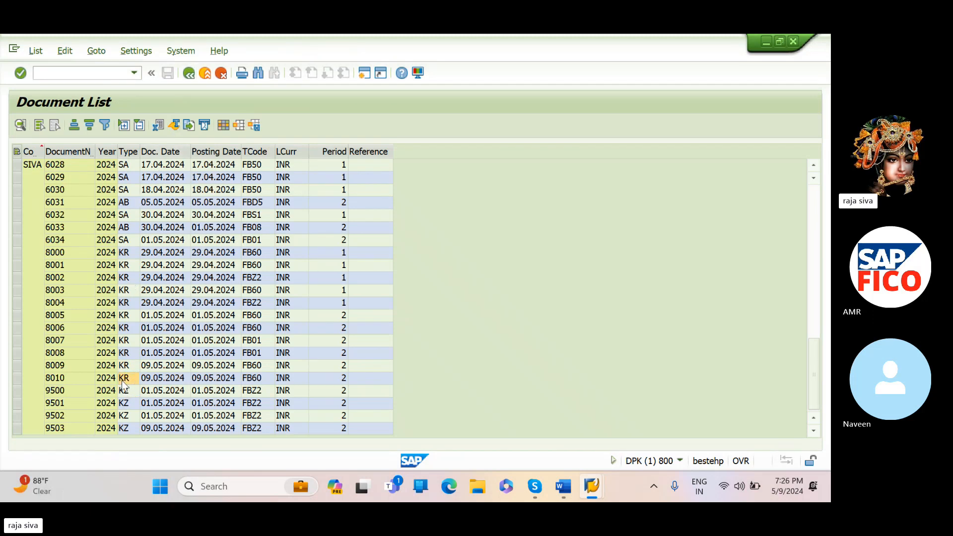
double_click(123, 380)
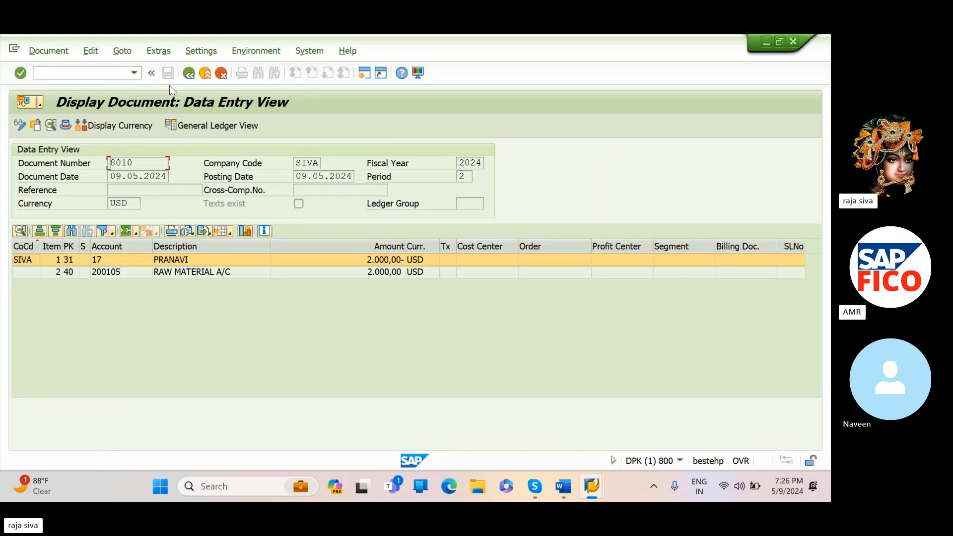
left_click(189, 73)
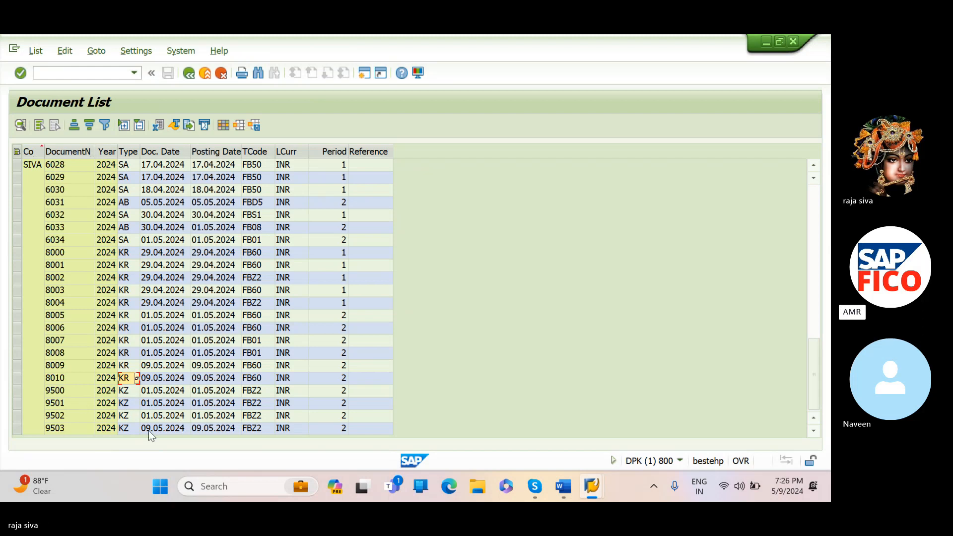
double_click(121, 429)
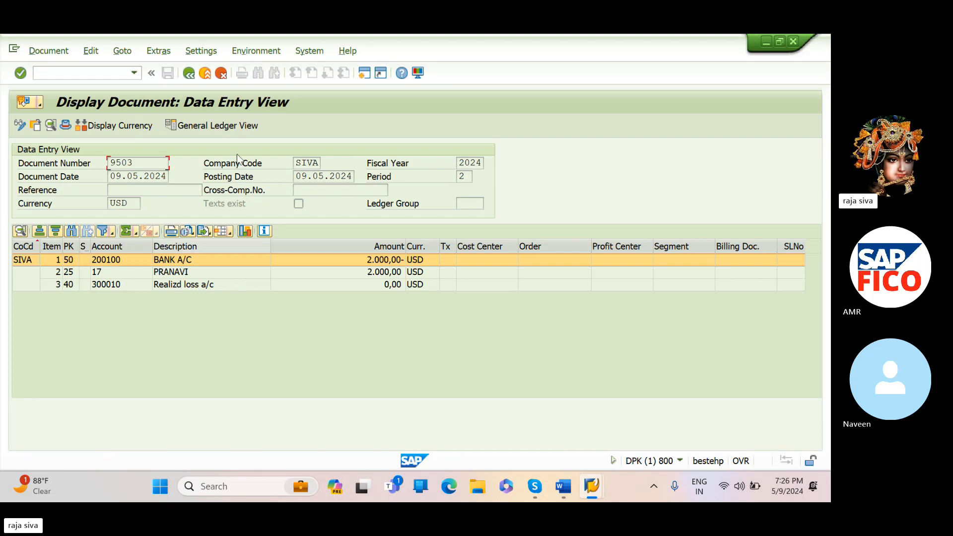
left_click(190, 75)
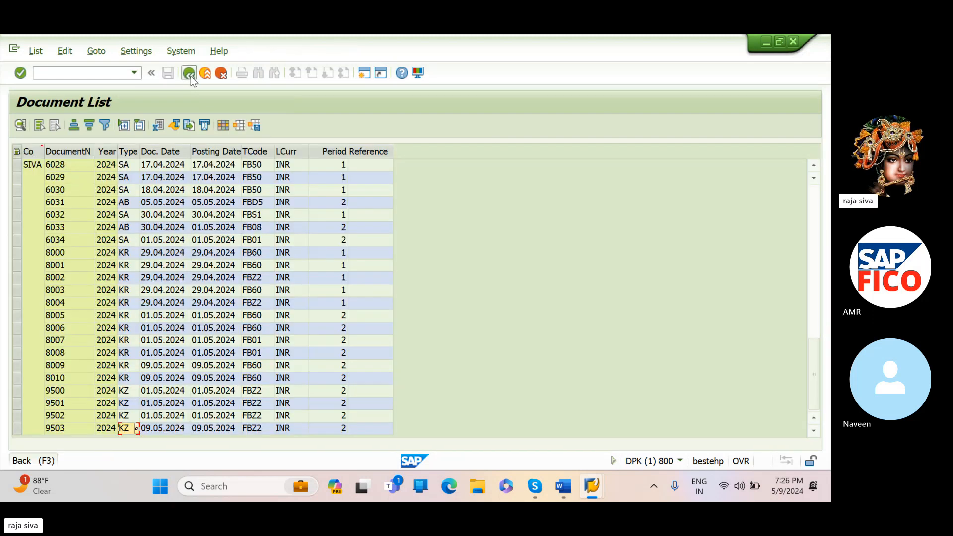
- Return to the selection criteria, set the posting date to 09.05.2024, and run the document list
left_click(191, 76)
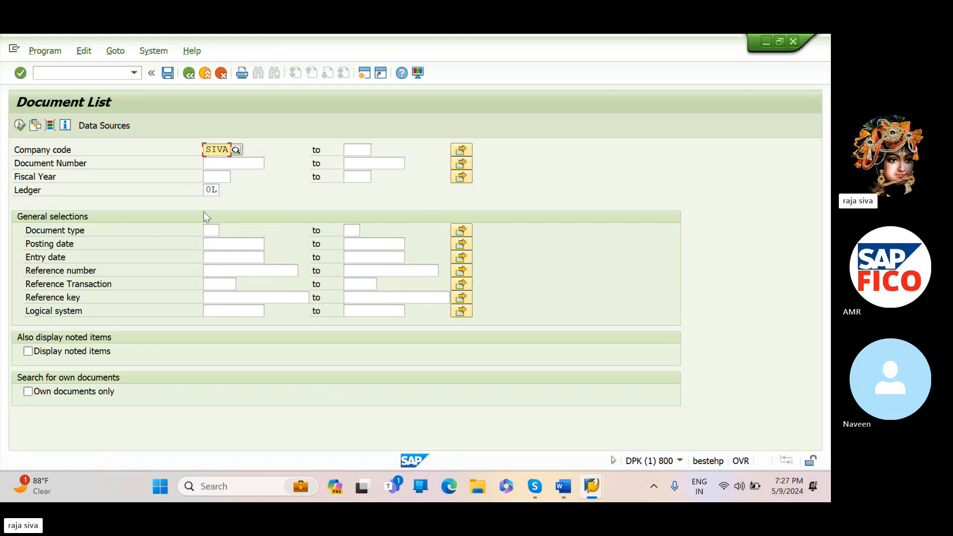
left_click(233, 245)
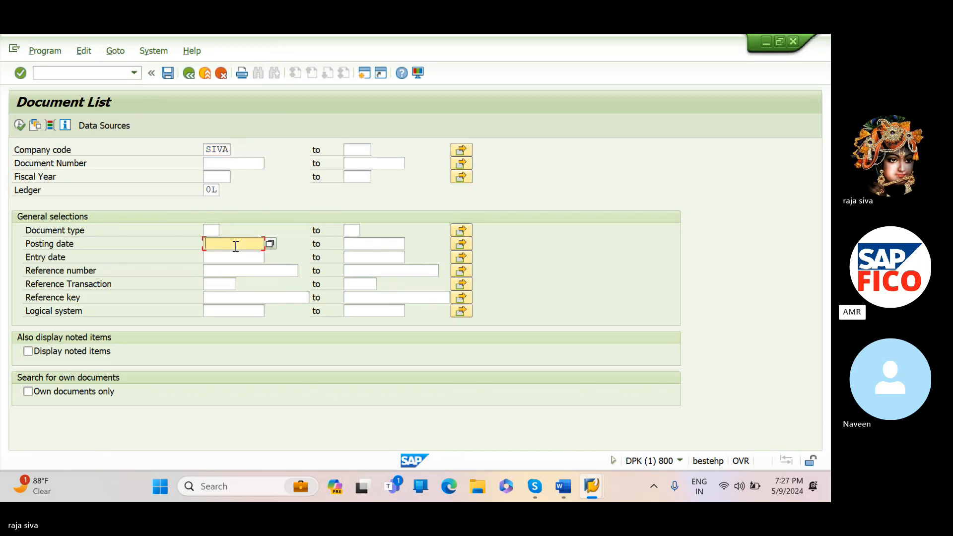
left_click(270, 244)
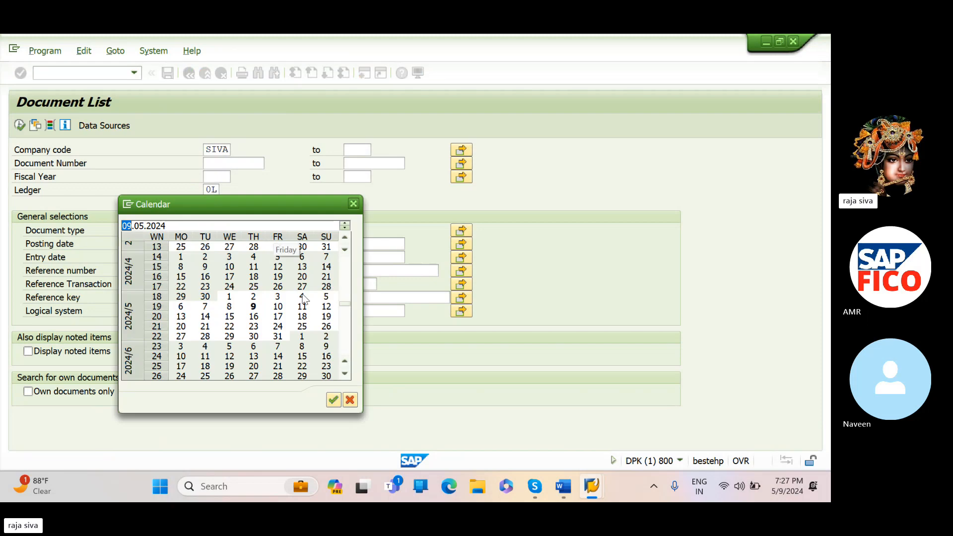
left_click(334, 401)
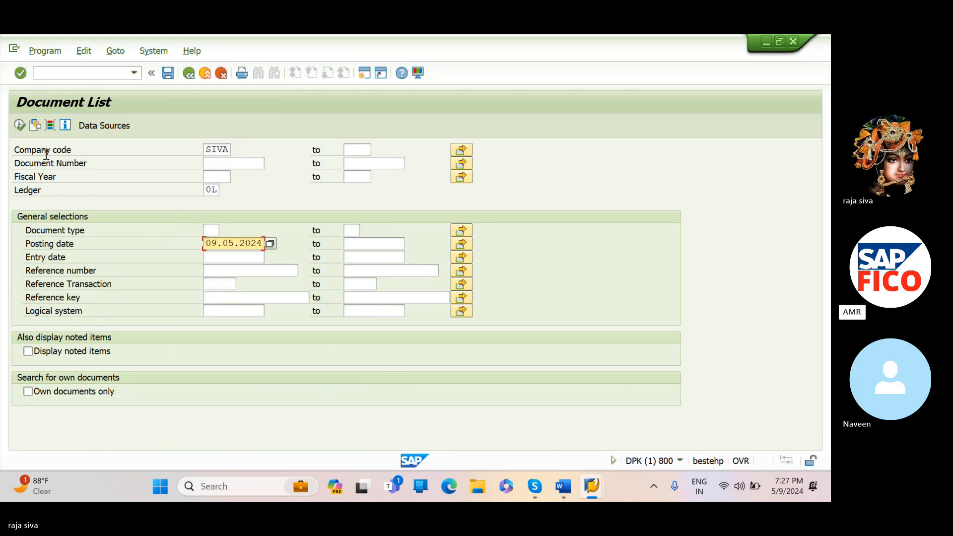
left_click(19, 126)
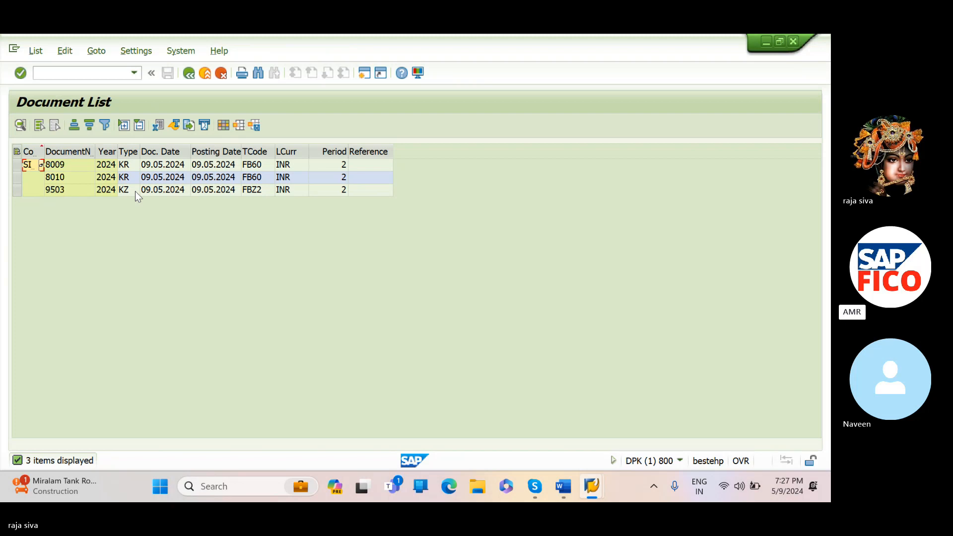
- Go through the line items of documents 8009, 8010 and 9503 in the date-filtered list, returning after each
double_click(126, 164)
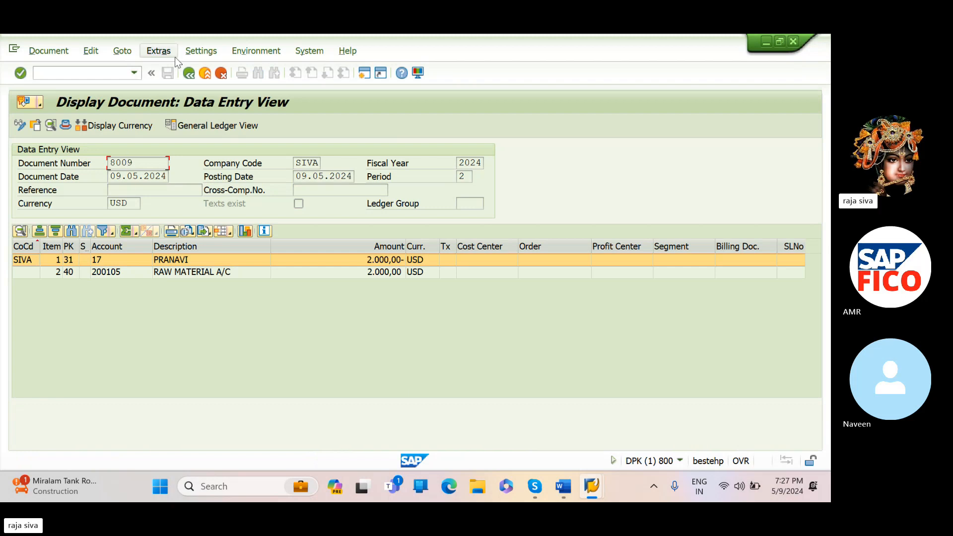
left_click(193, 77)
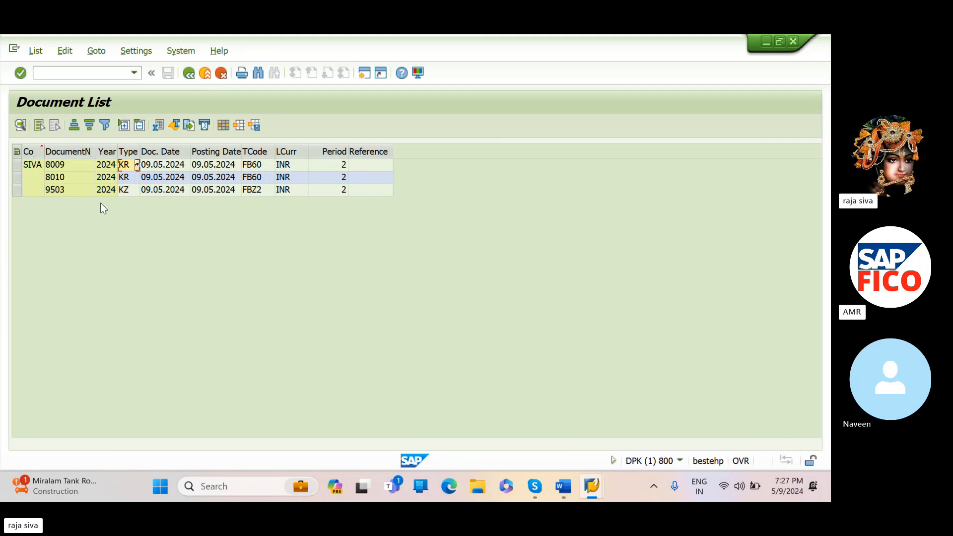
double_click(124, 178)
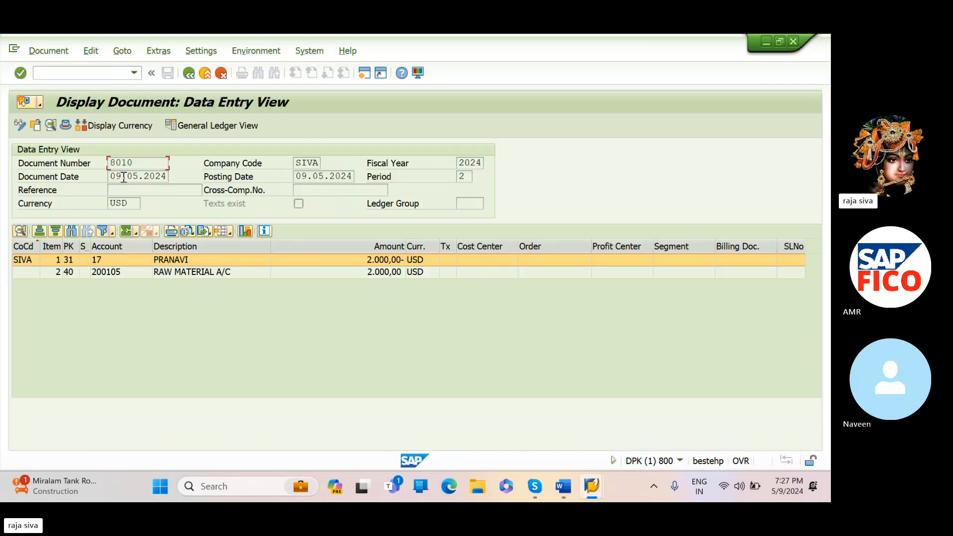
left_click(189, 78)
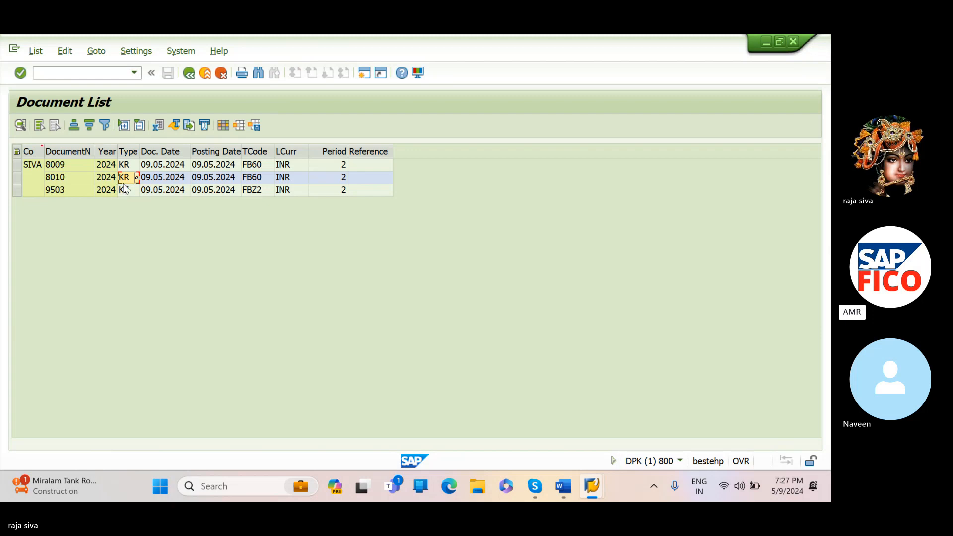
double_click(124, 189)
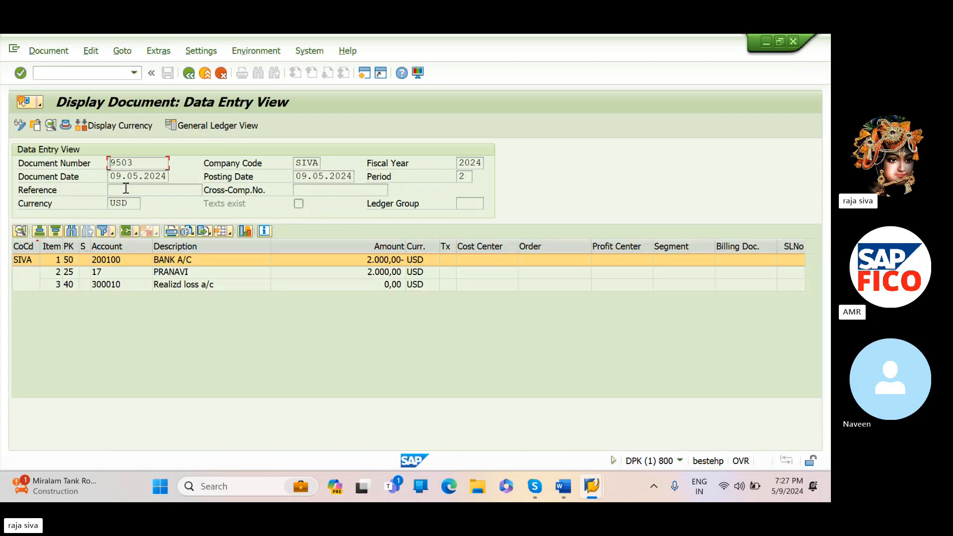
left_click(190, 78)
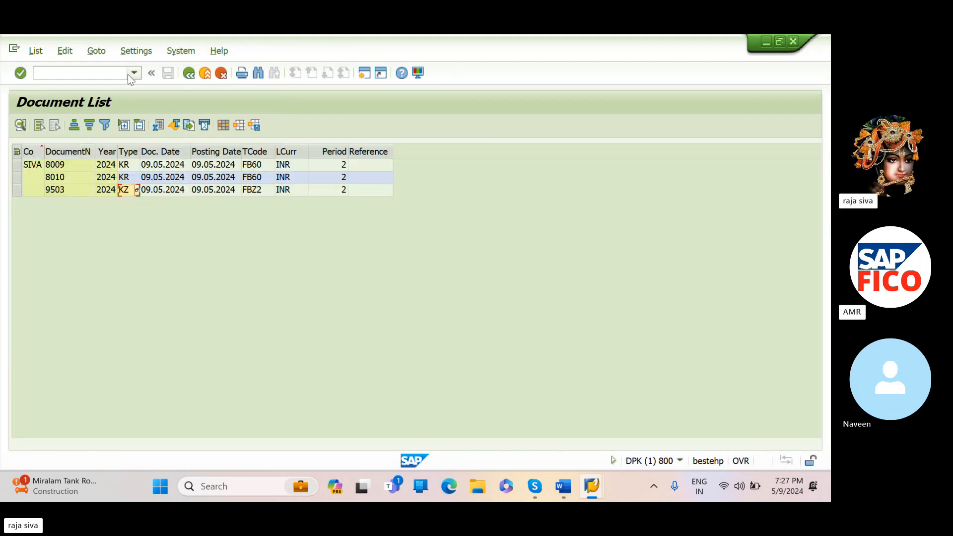
- Leave the document list and open the vendor down payment transaction F-48
left_click(128, 73)
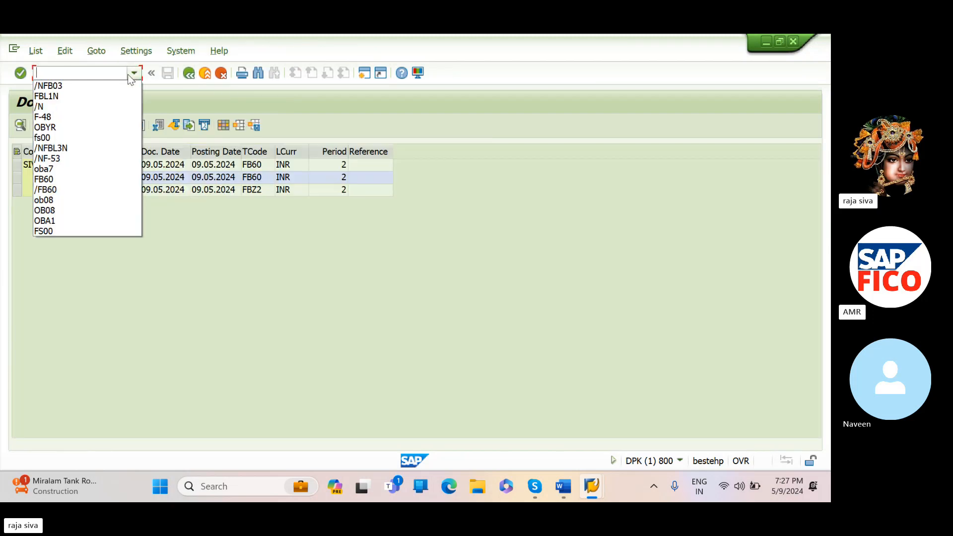
left_click(102, 107)
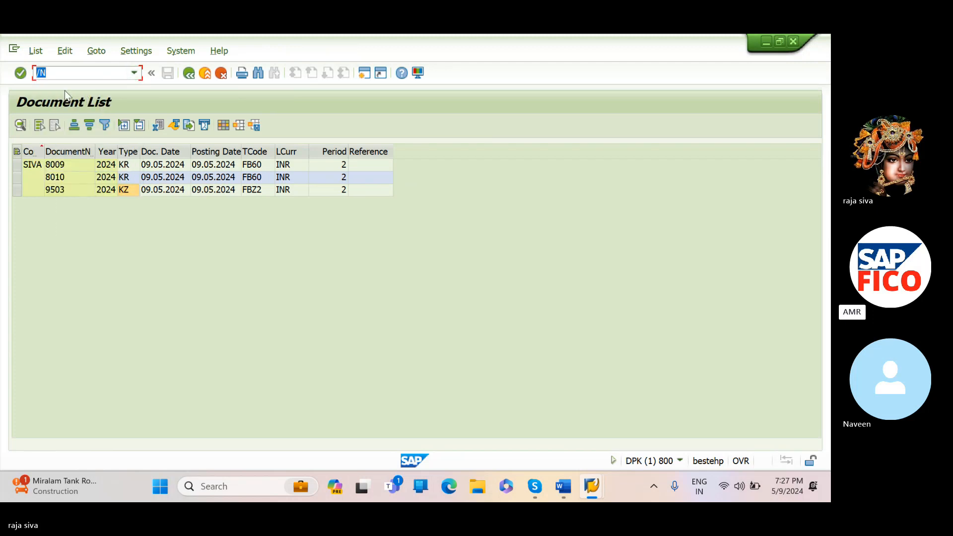
left_click(69, 69)
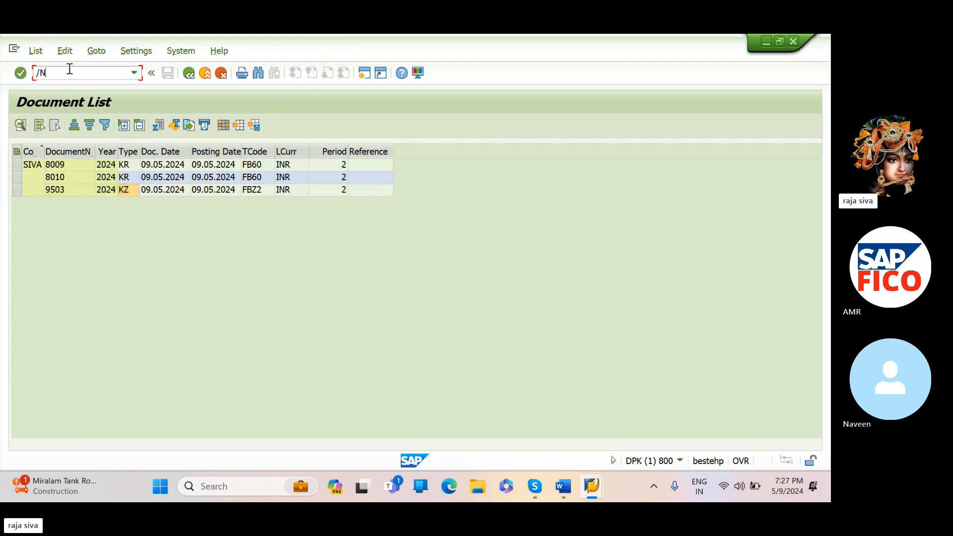
type("F-48")
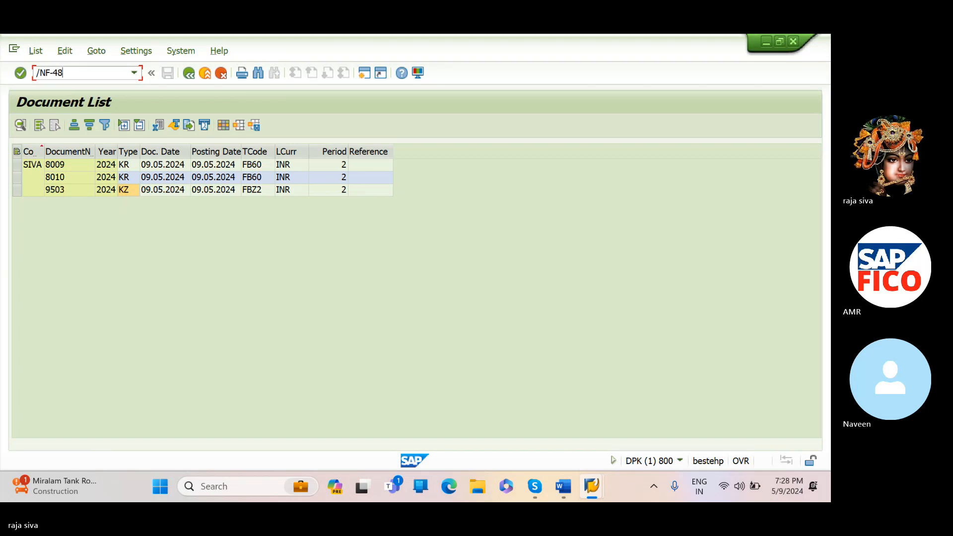
key("Return")
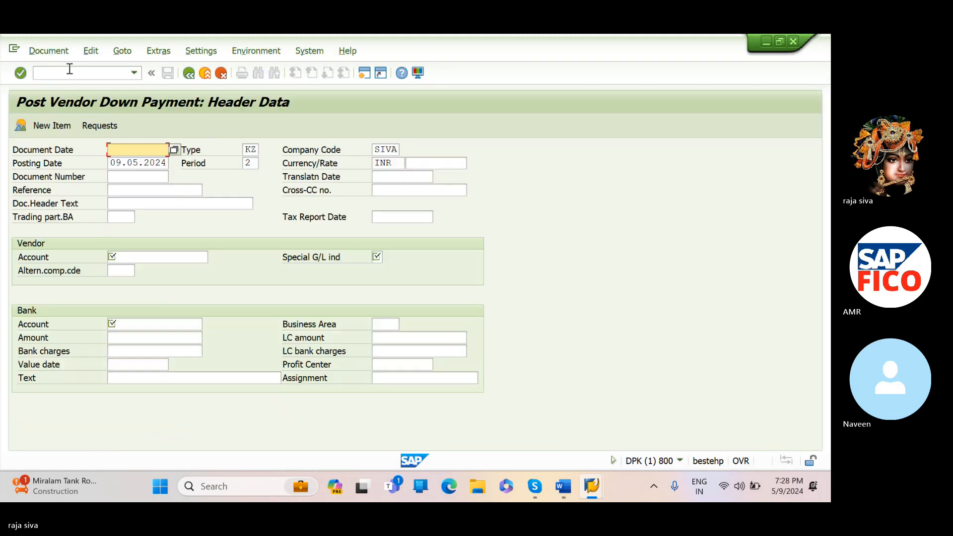
- Set the document date to 09.05.2024 and the document header text to "Vendor down payment reque"
left_click(174, 150)
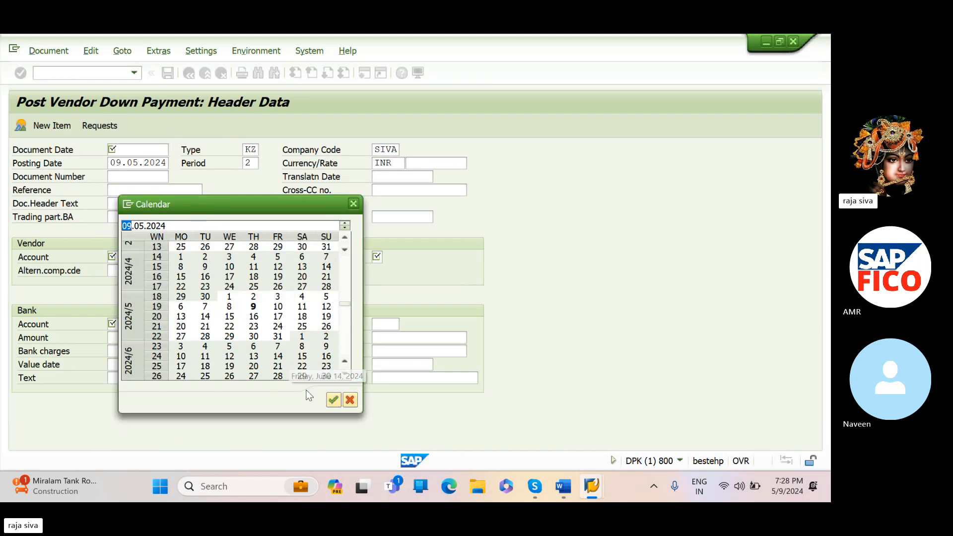
left_click(332, 400)
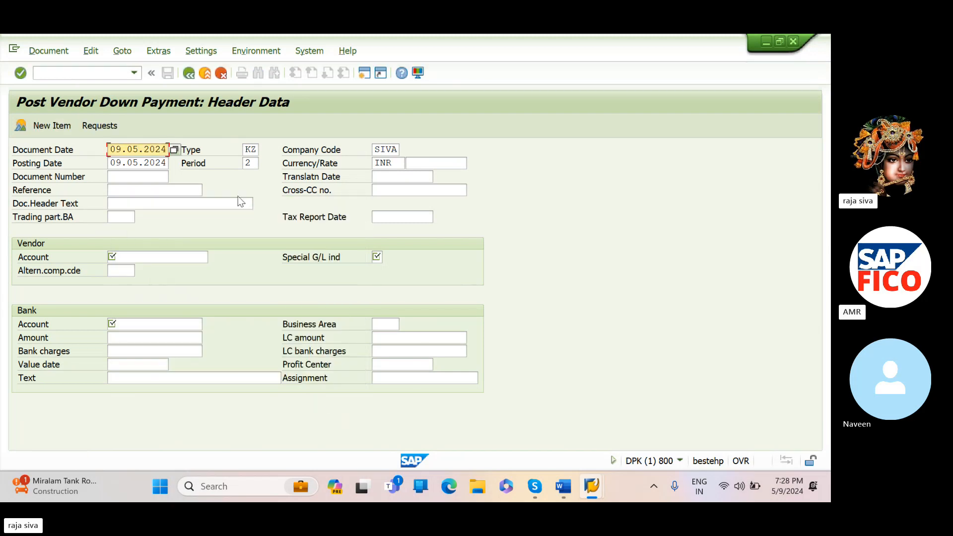
left_click(187, 206)
type("VEN")
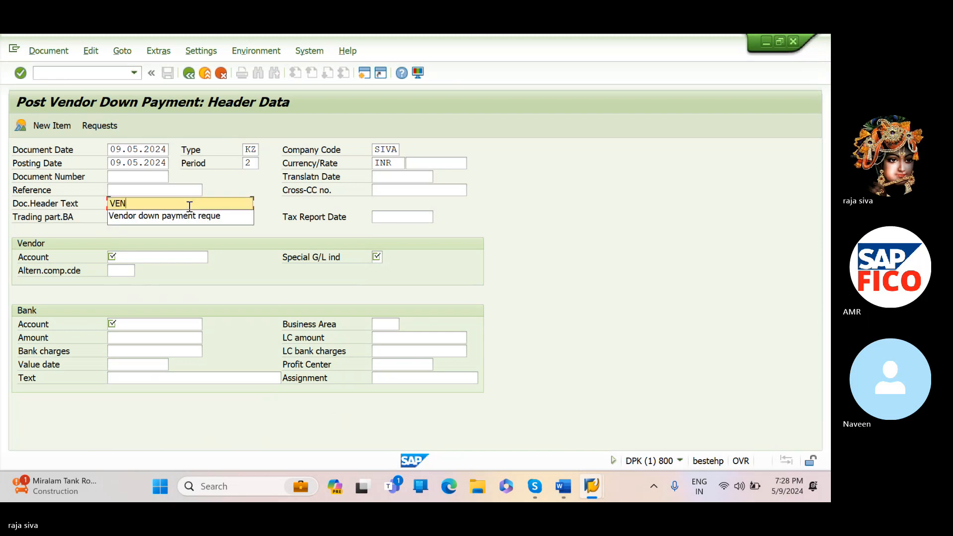
left_click(190, 217)
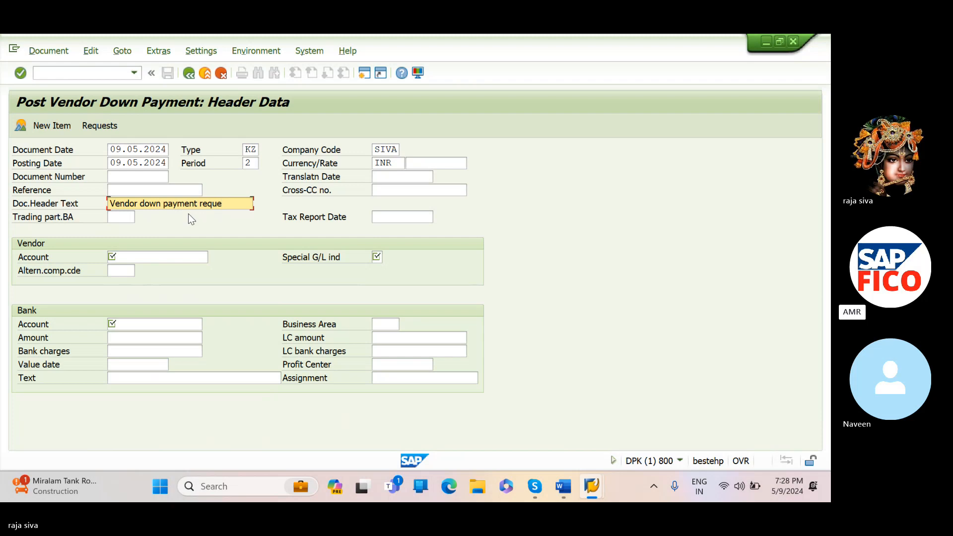
- Look up the vendors of company code SIVA and assign the second Hyderabad vendor as the vendor account
left_click(174, 254)
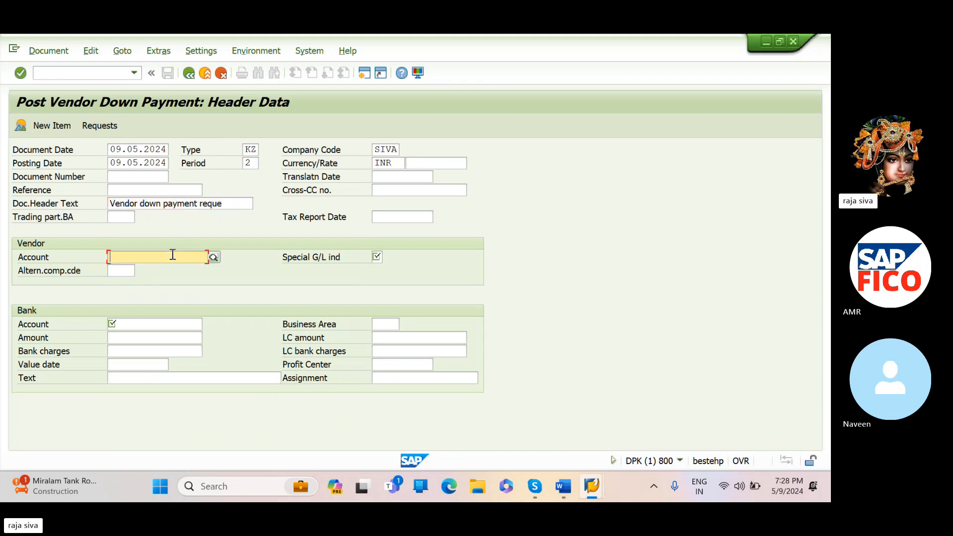
left_click(216, 259)
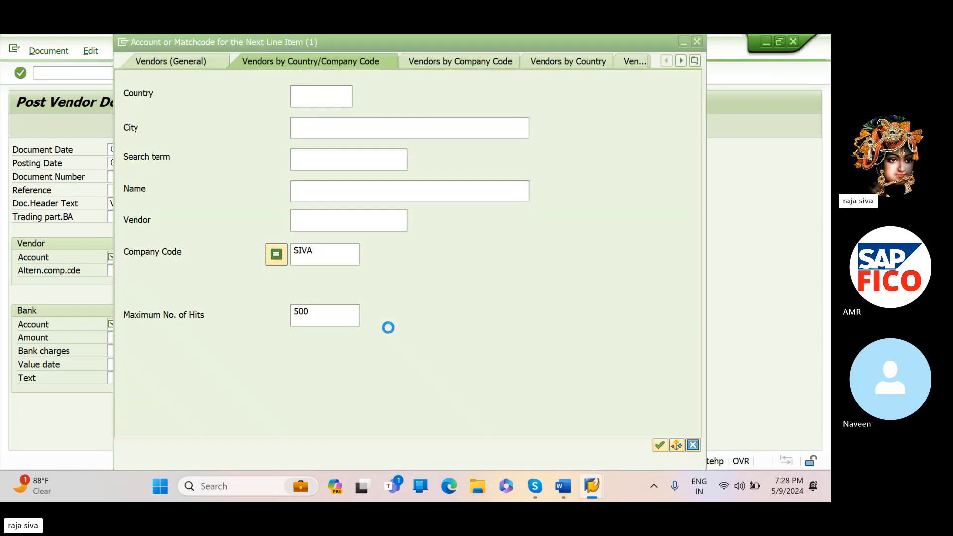
left_click(656, 445)
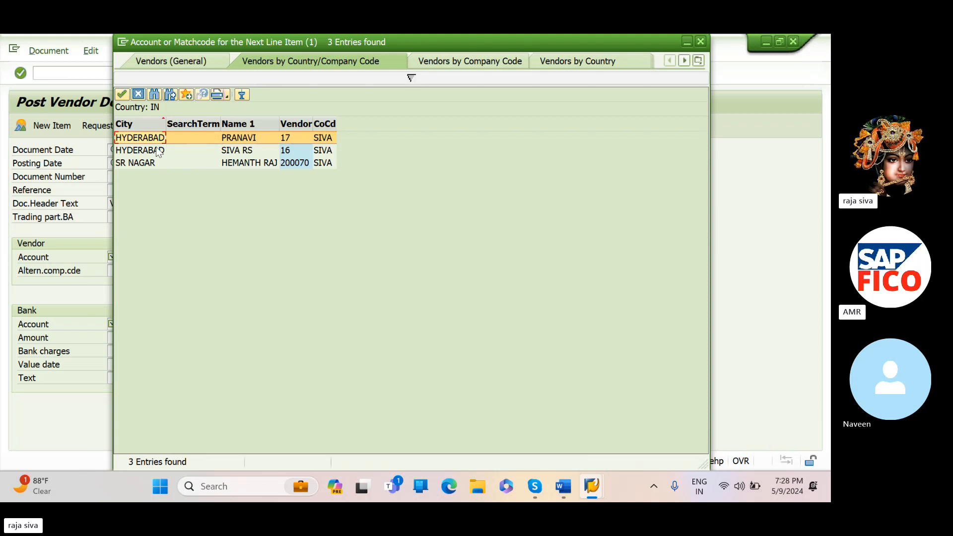
left_click(158, 151)
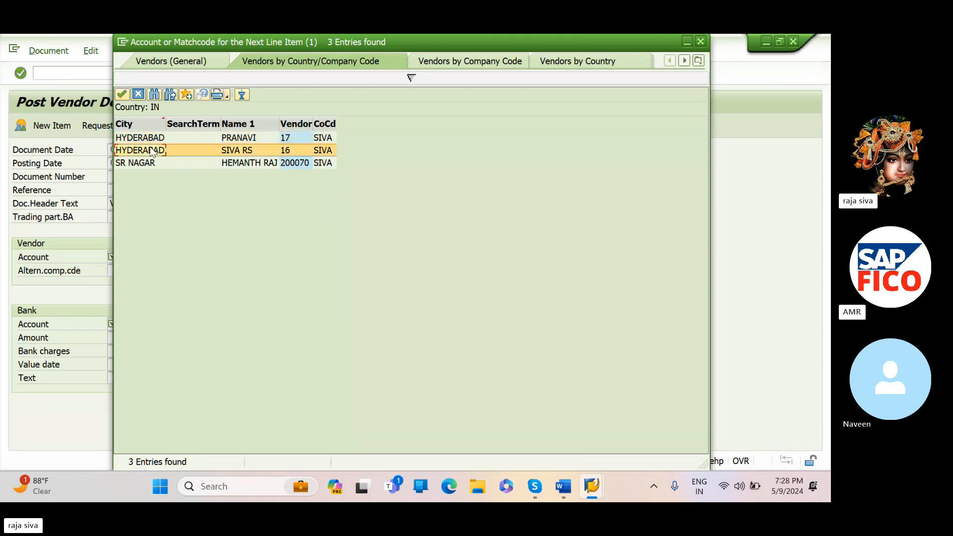
left_click(123, 96)
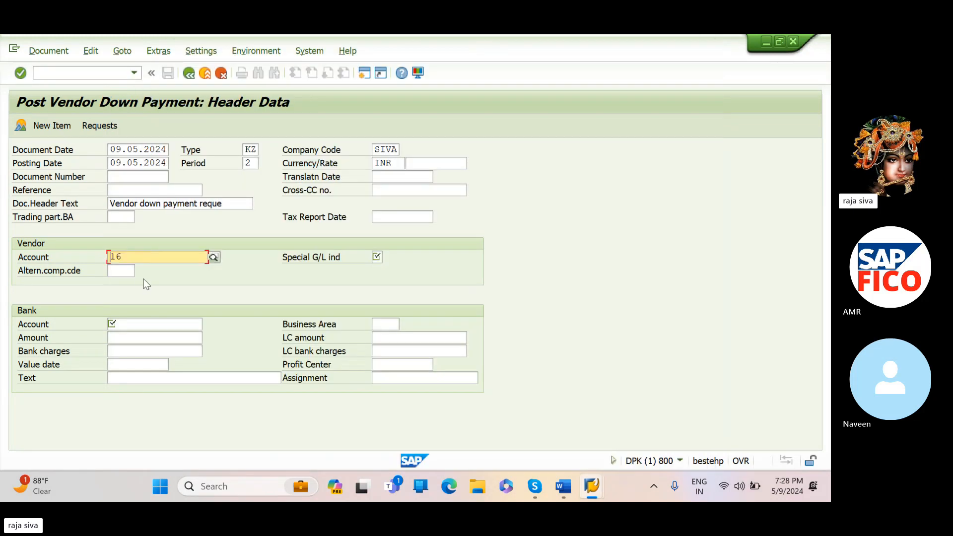
- Assign G/L account 200100 (BANK A/C) as the bank account and set the amount to 10000
left_click(137, 327)
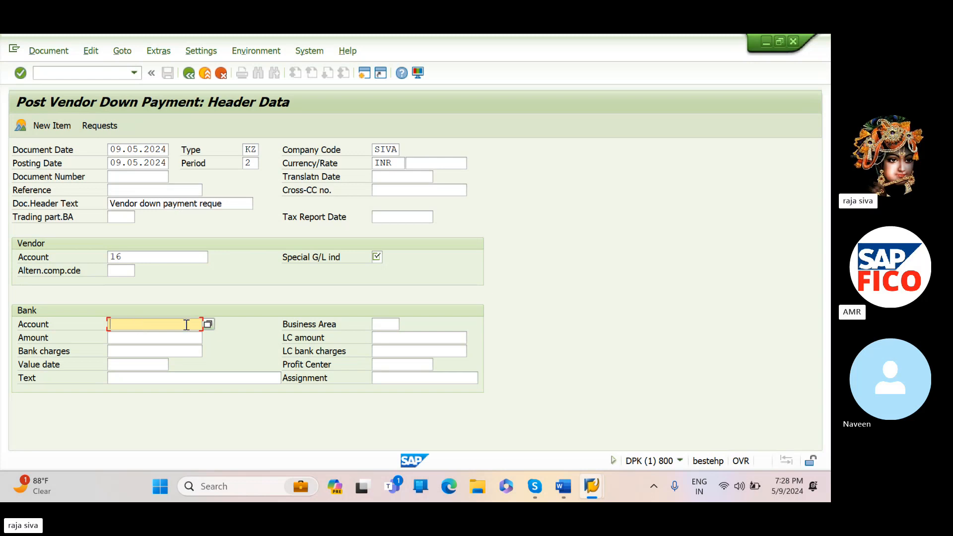
left_click(209, 324)
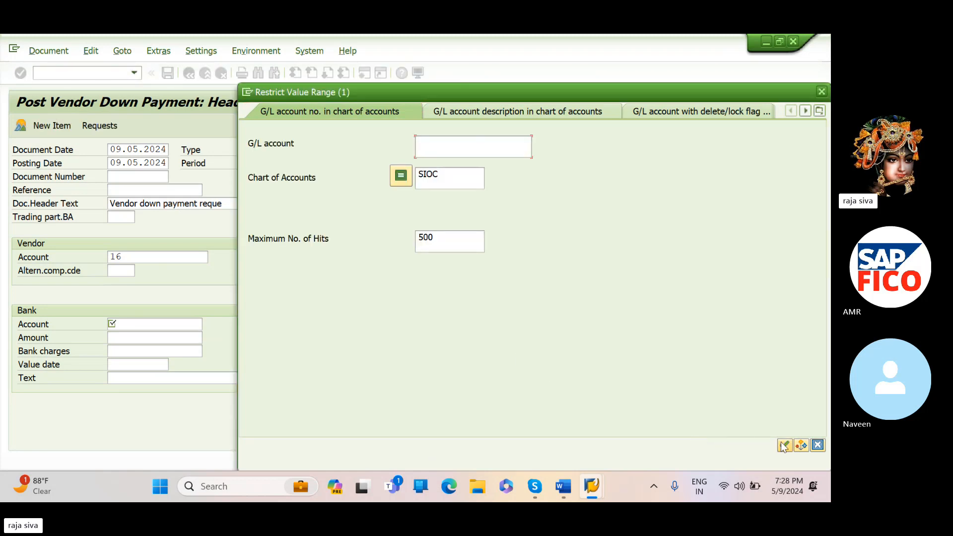
left_click(785, 445)
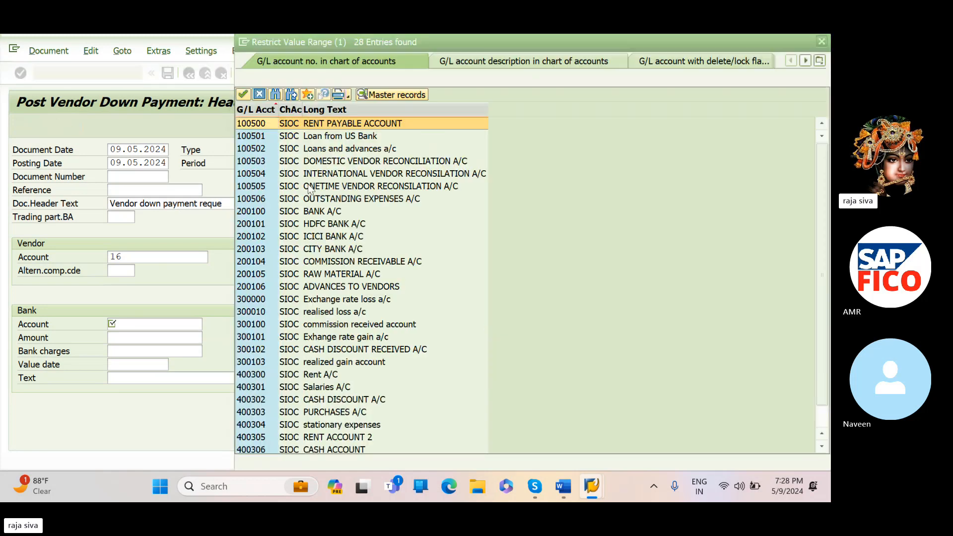
left_click(239, 214)
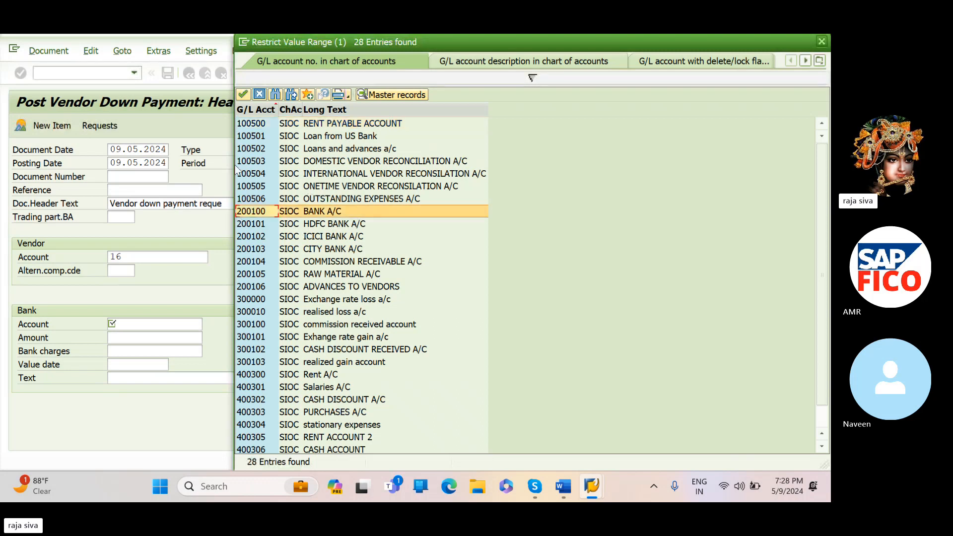
left_click(244, 94)
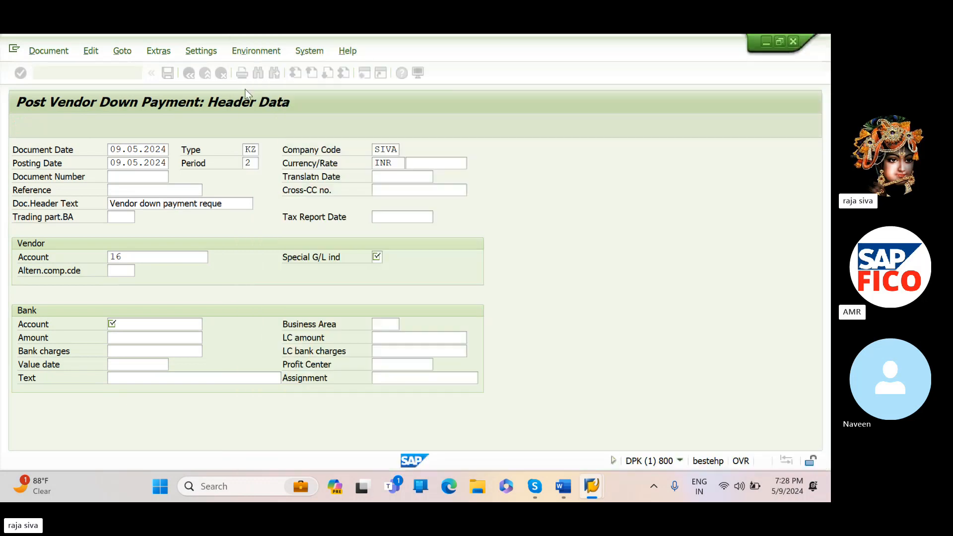
left_click(146, 340)
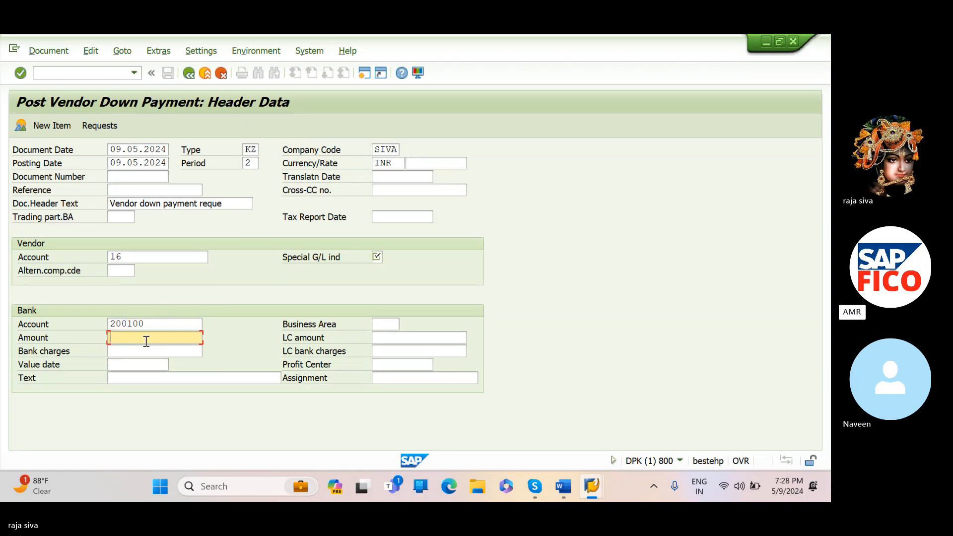
type("1")
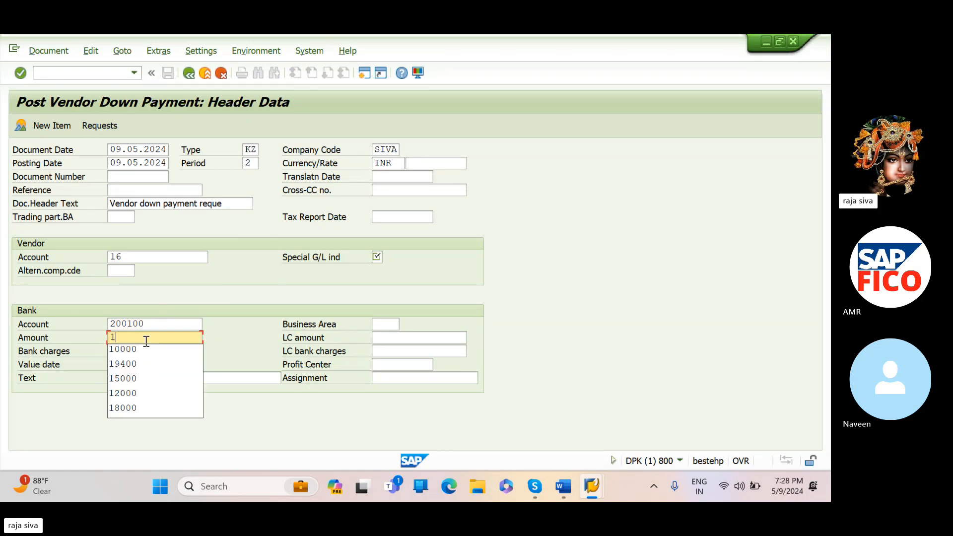
type("0000")
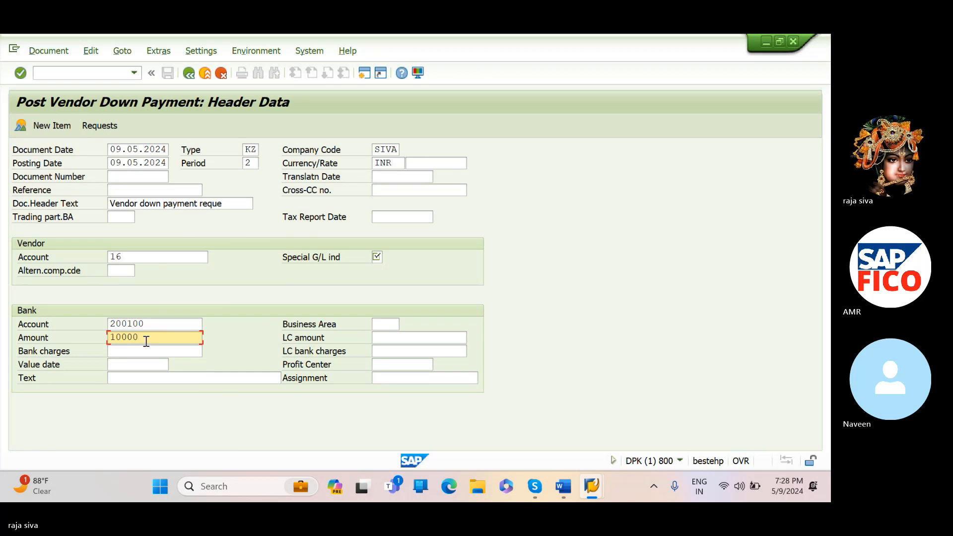
- Set the special G/L indicator to A for down payment on current assets and the bank business area to SIV1
left_click(376, 257)
type("A")
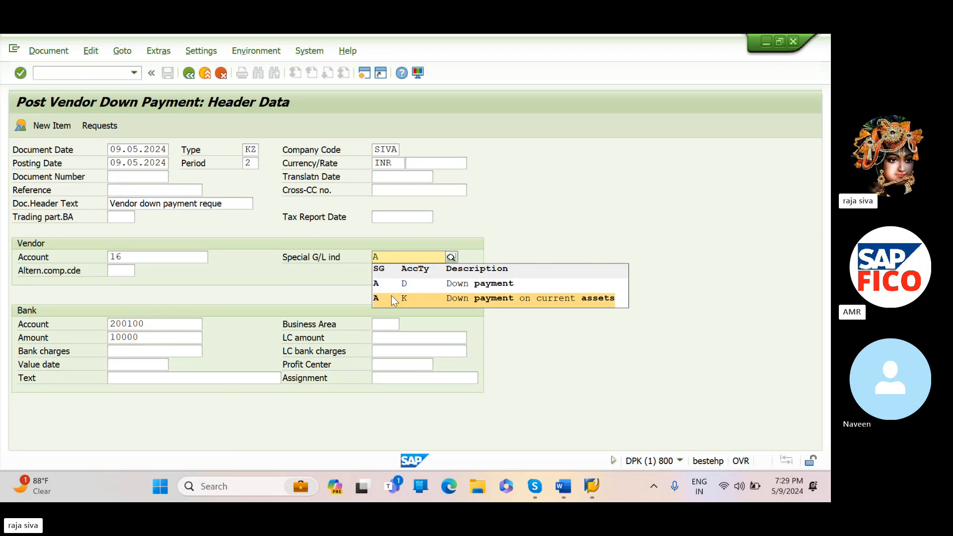
left_click(392, 299)
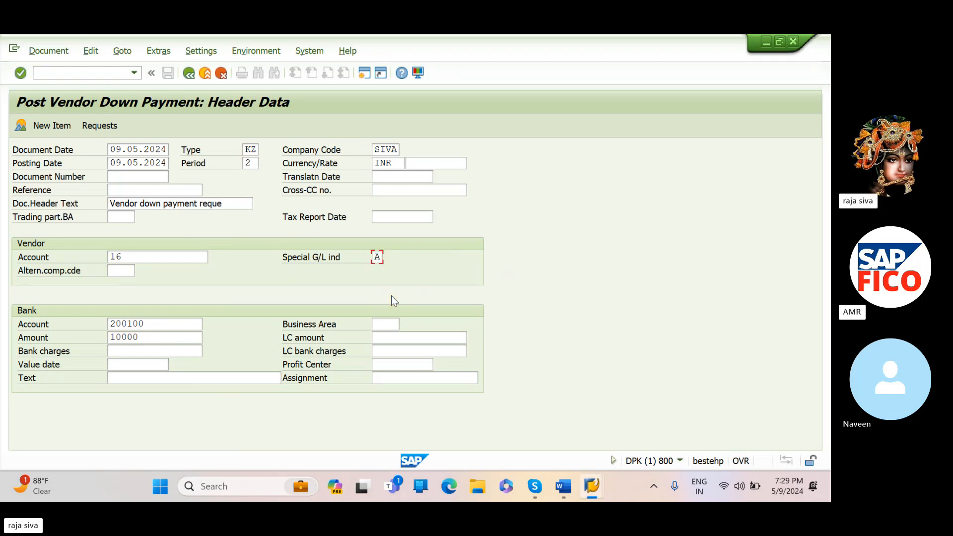
left_click(393, 328)
type("SIV1")
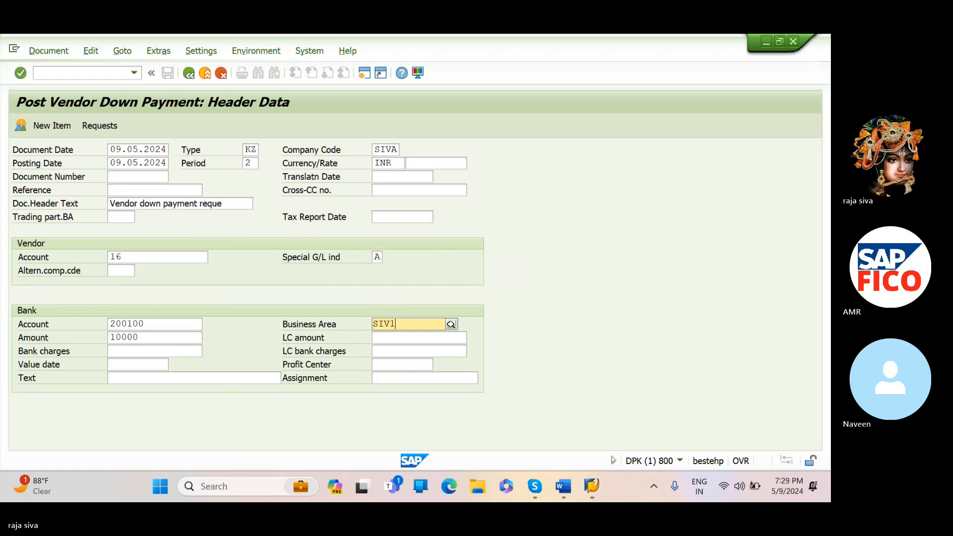
left_click(402, 351)
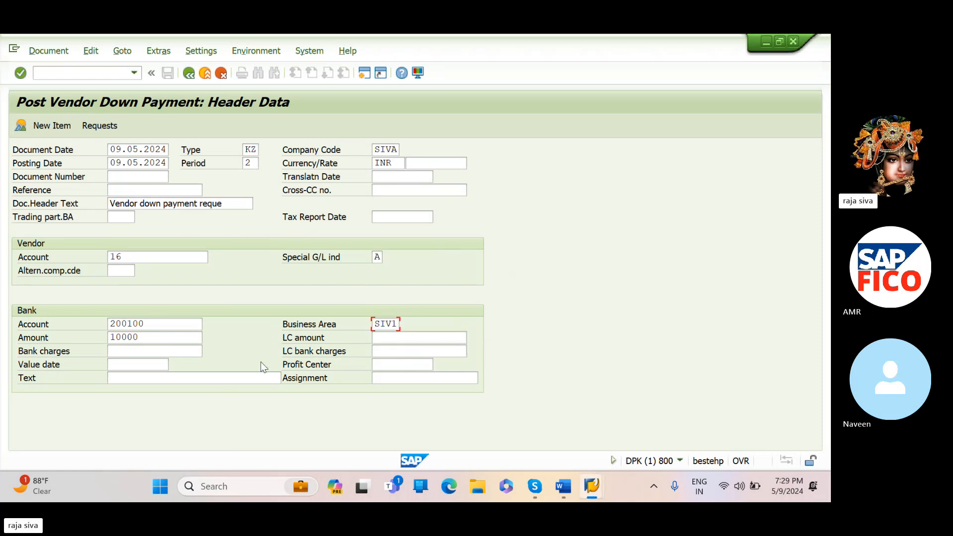
- Set the bank item text to "VENDOR DOWN PAYMENT" and proceed to the vendor item
left_click(228, 378)
type("VEN")
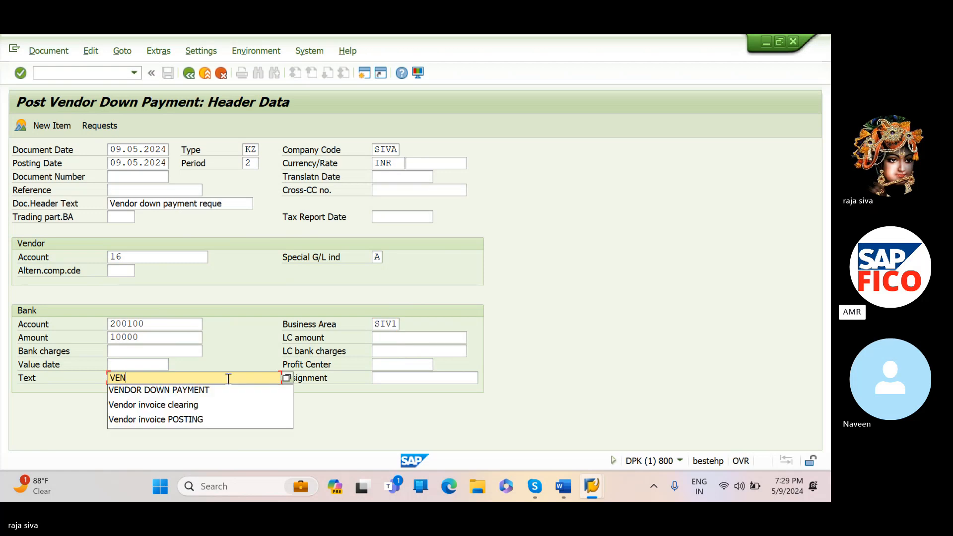
left_click(216, 389)
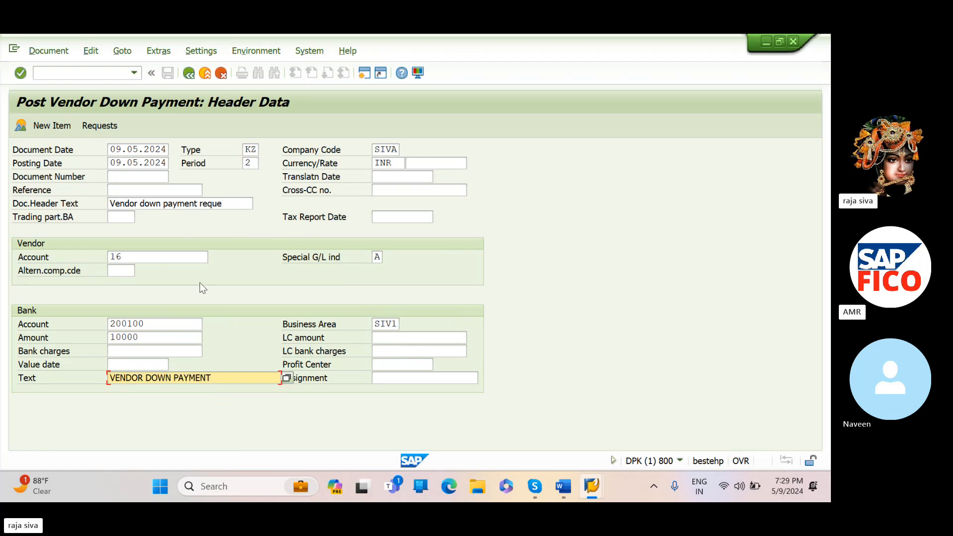
key("Return")
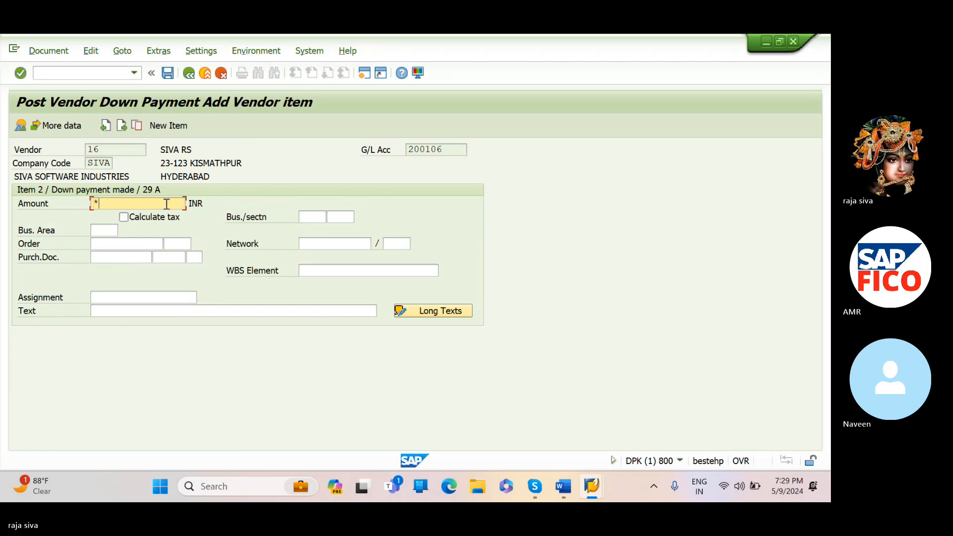
- Complete the vendor item with amount *, business area SIV1 and text "VENDOR DOWN PAYMENT", and simulate the document
left_click(112, 229)
type("S")
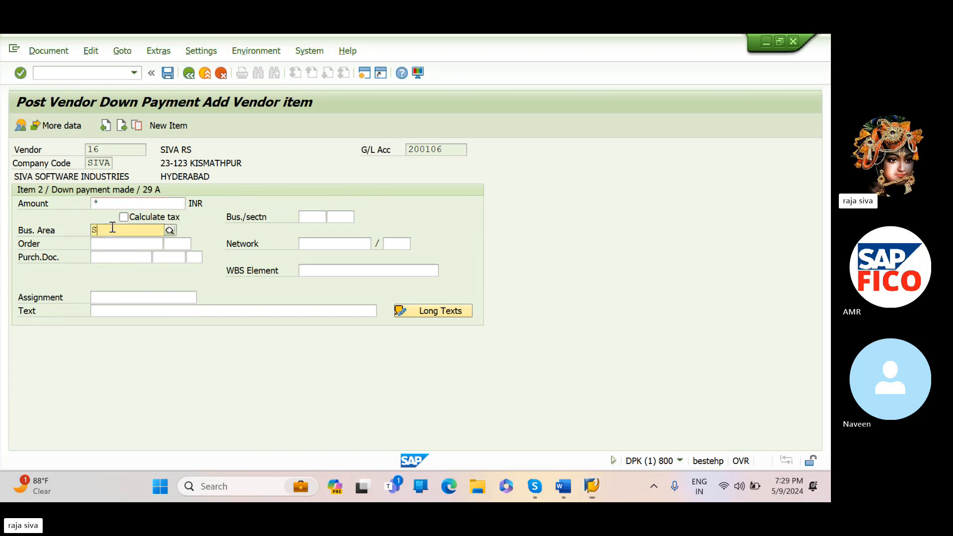
type("IV1")
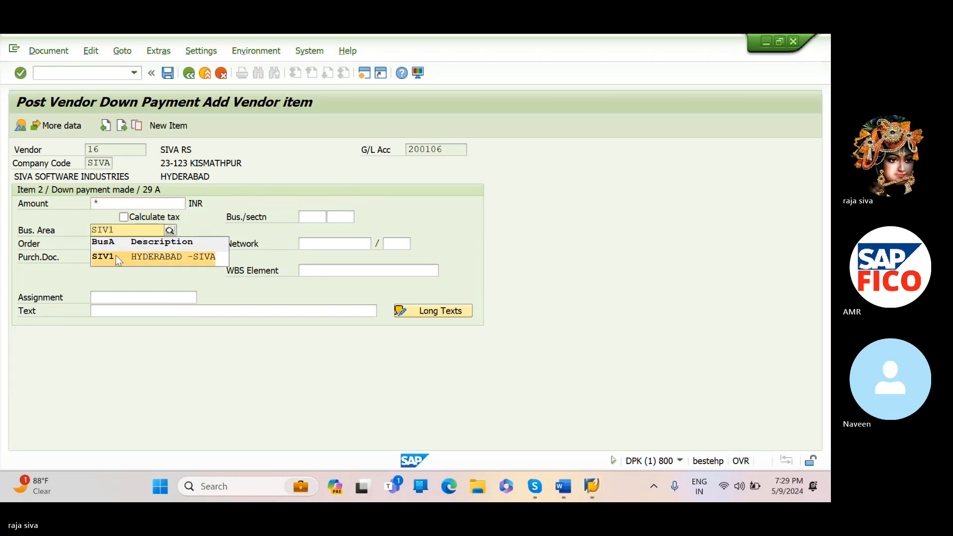
left_click(115, 256)
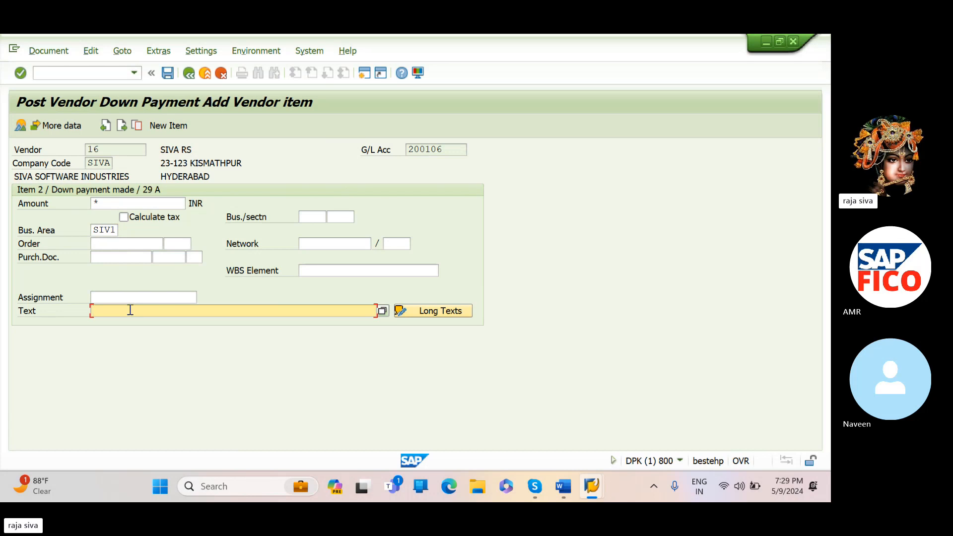
key("Return")
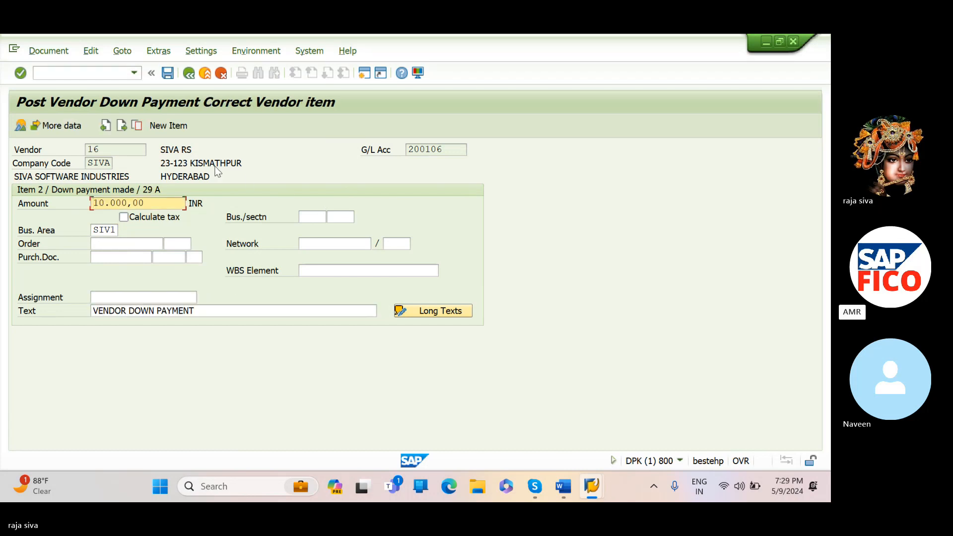
left_click(54, 52)
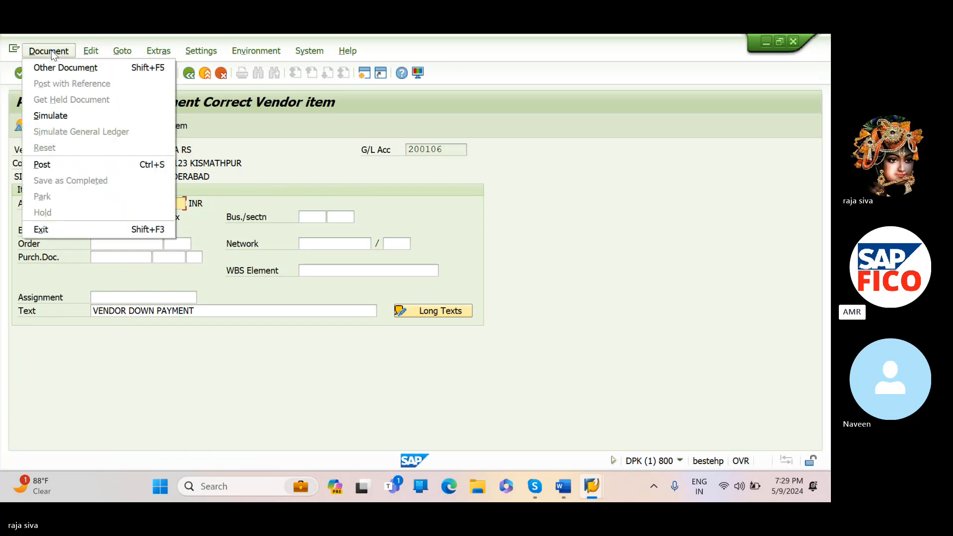
left_click(56, 116)
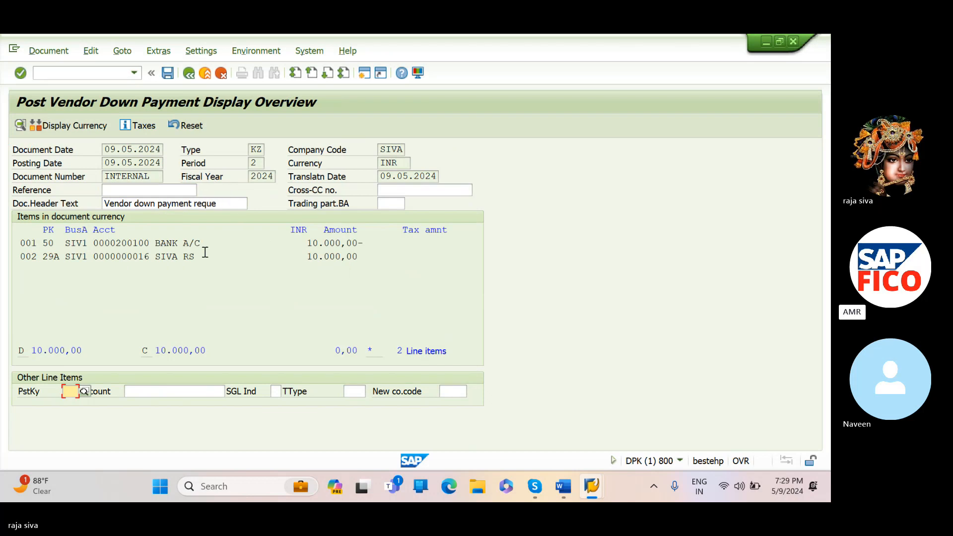
- Post the simulated vendor down payment document and return to the SAP Easy Access screen
left_click(169, 74)
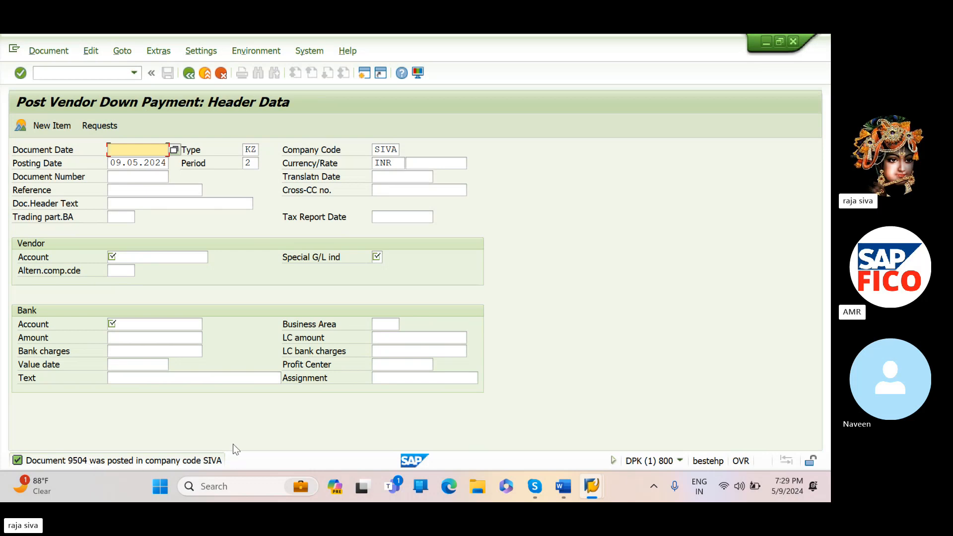
left_click(134, 73)
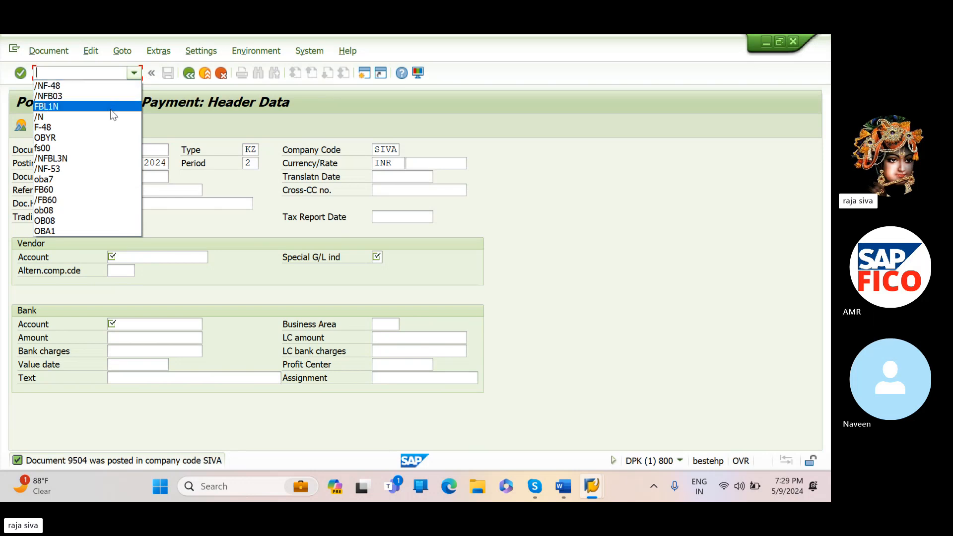
left_click(114, 117)
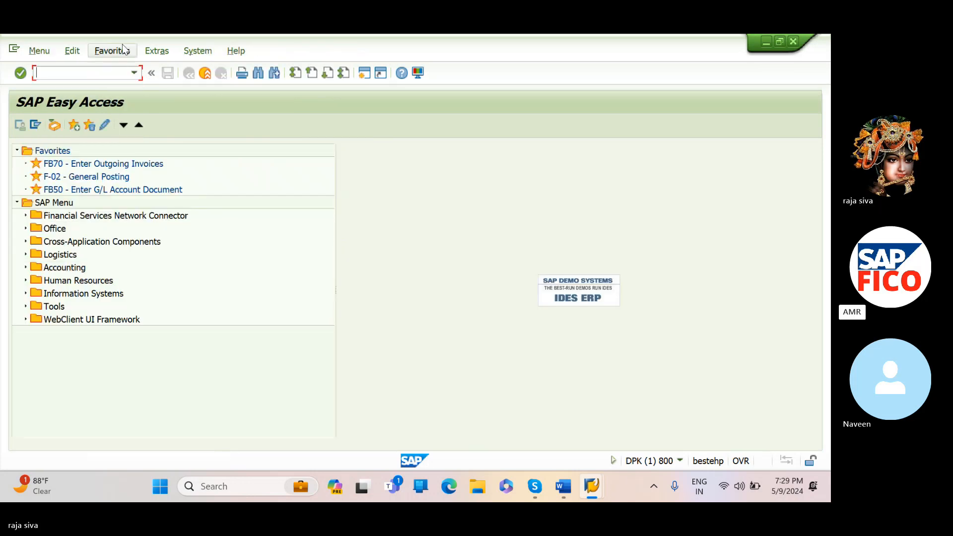
- Run FBL1N to list the open items of the down payment's vendor account in company code SIVA, reviewing the item type selection
left_click(134, 73)
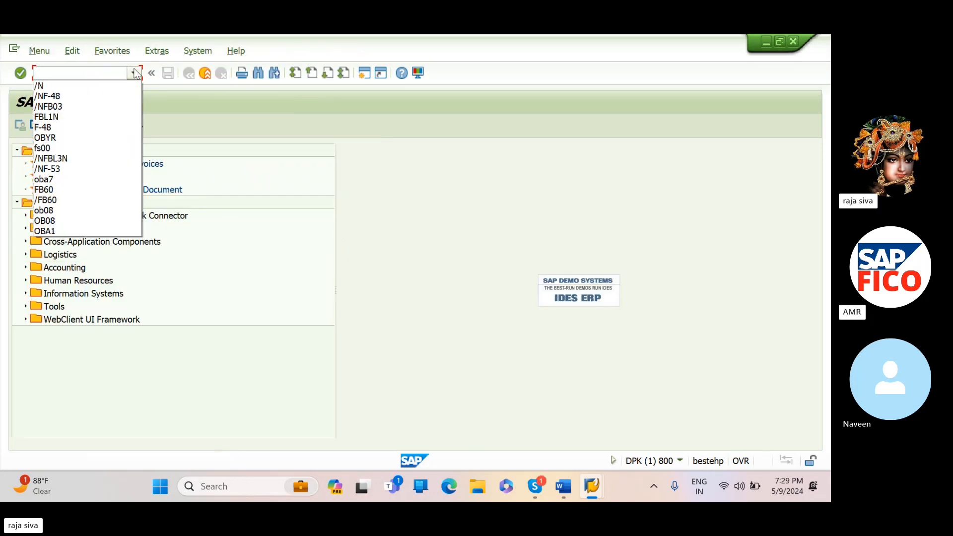
left_click(121, 117)
key("Return")
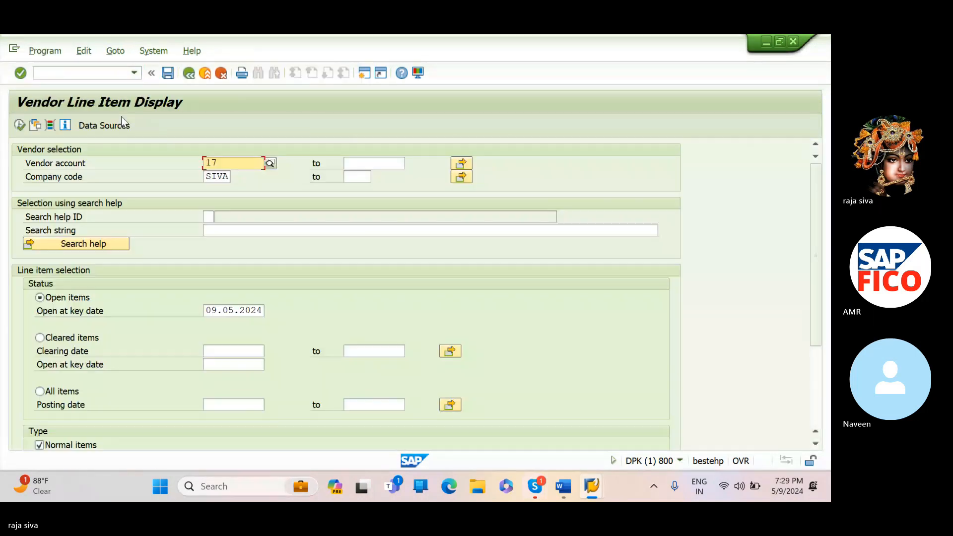
left_click(237, 159)
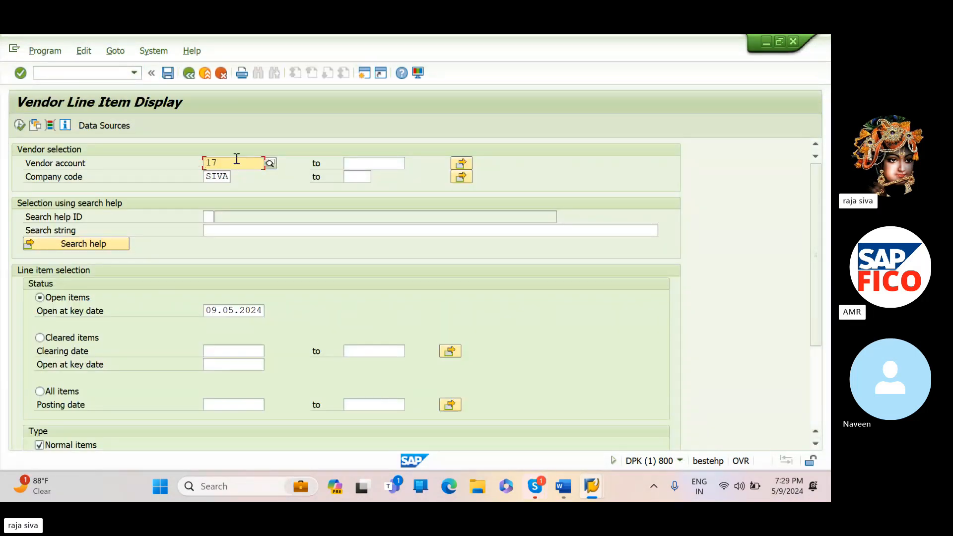
key("BackSpace")
type("6")
key("F8")
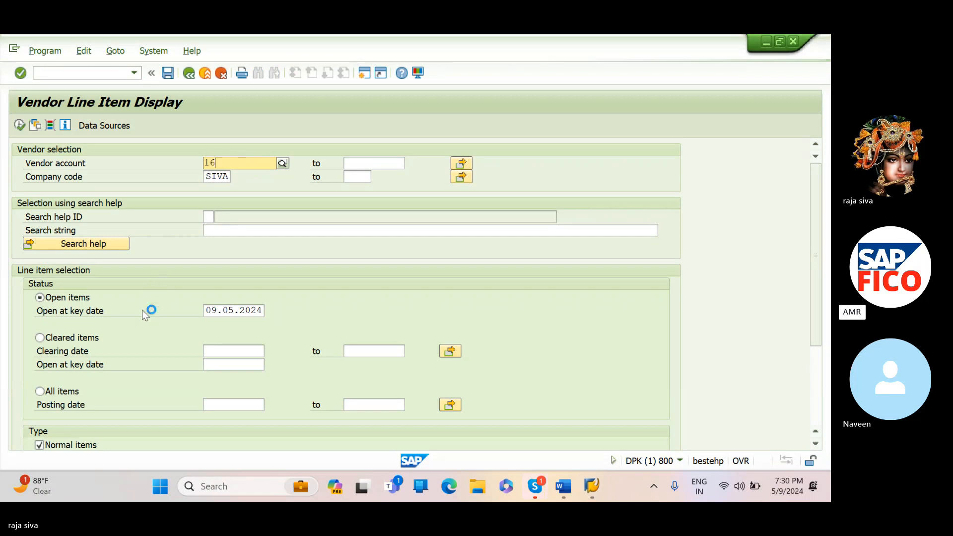
scroll(120, 391, "down", 1)
scroll(120, 390, "down", 1)
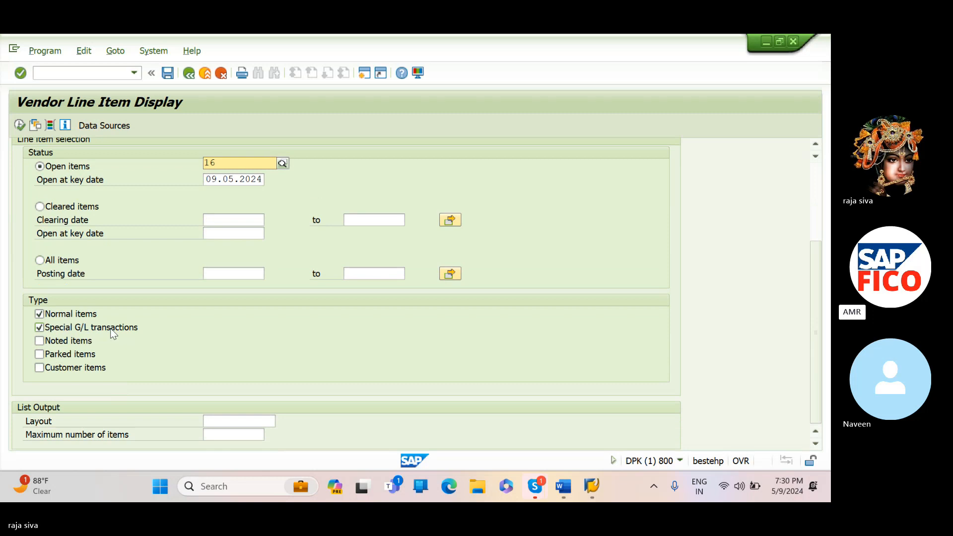
scroll(113, 333, "up", 3)
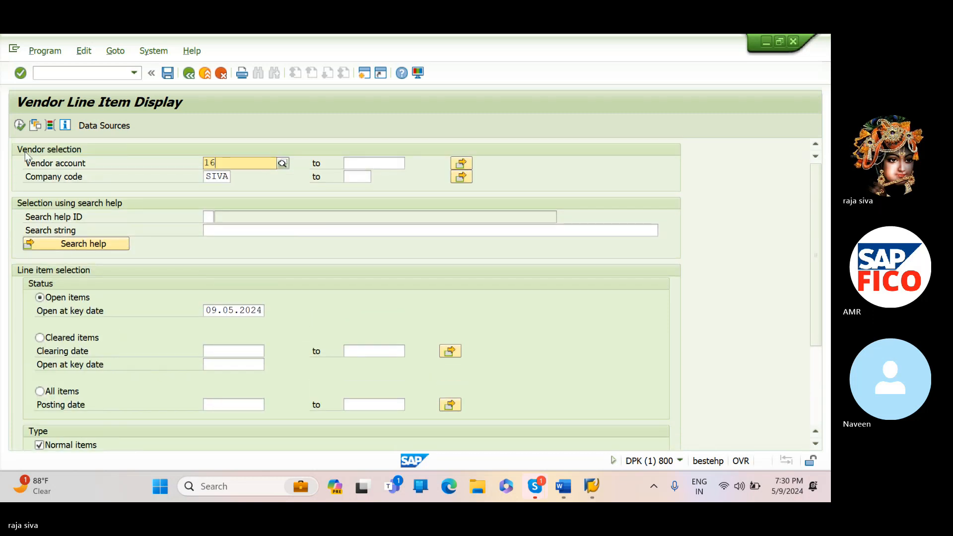
left_click(19, 125)
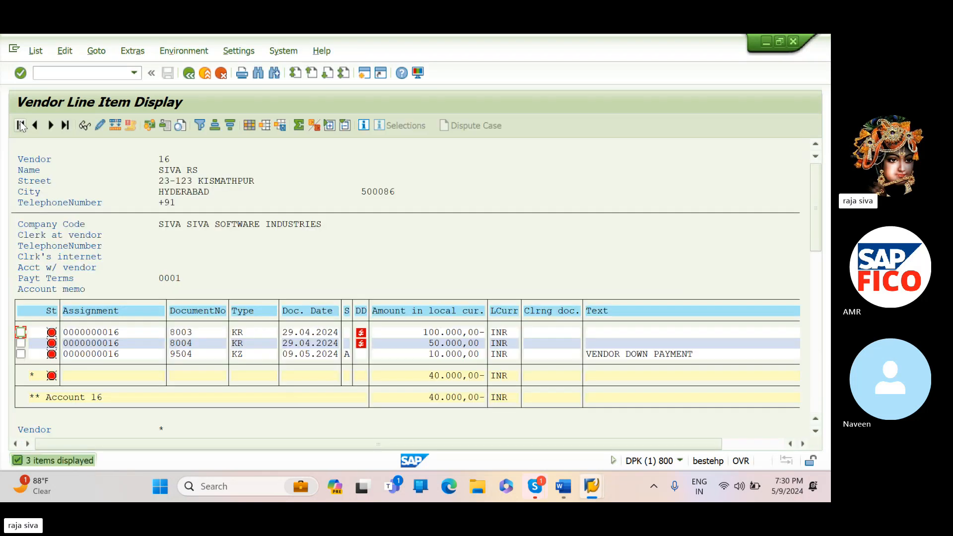
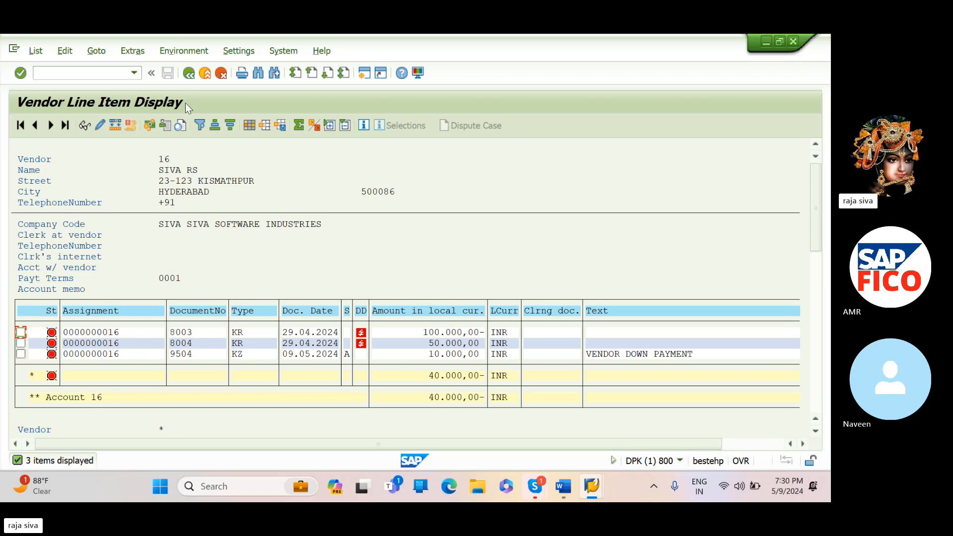
- Return to the FBL1N selection and list the open items of the next vendor account in company code SIVA
left_click(189, 73)
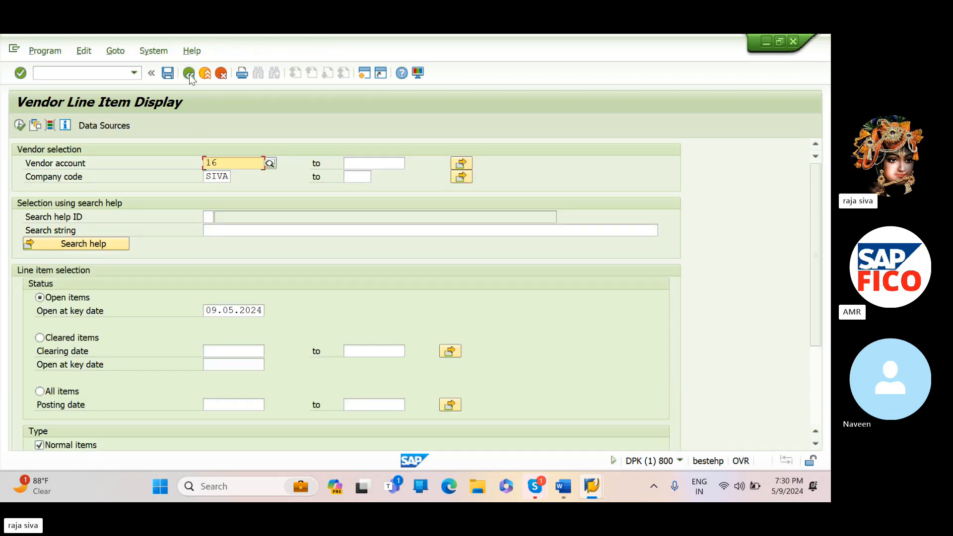
left_click(236, 163)
key("BackSpace")
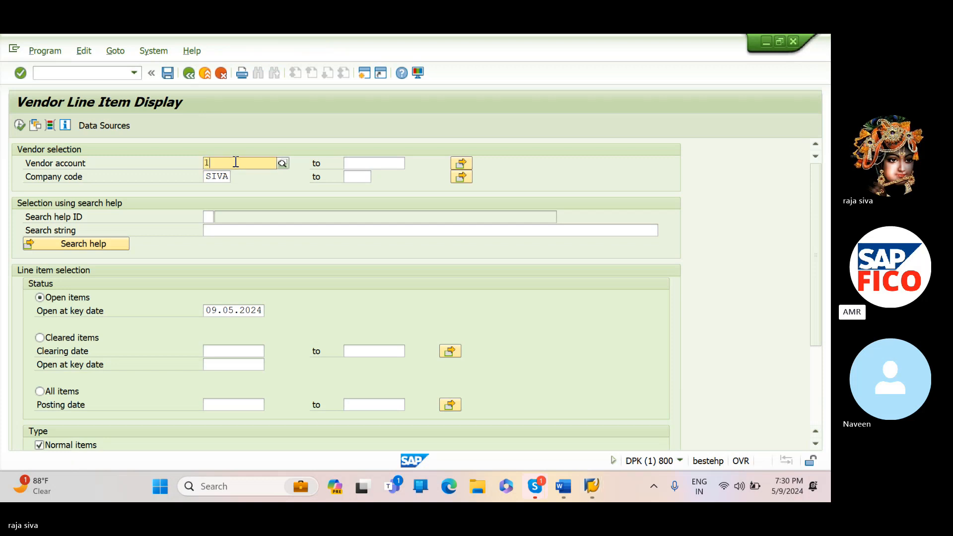
type("7")
key("F8")
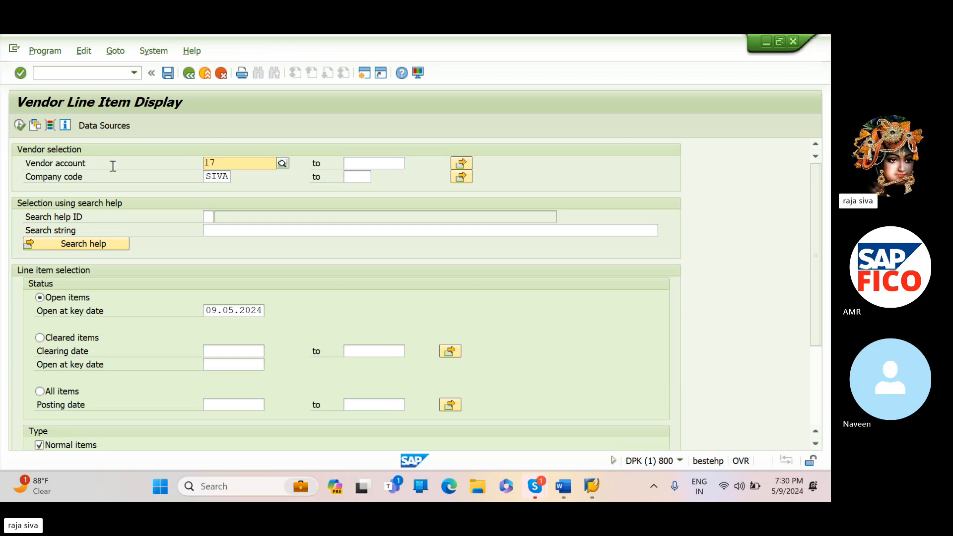
left_click(20, 125)
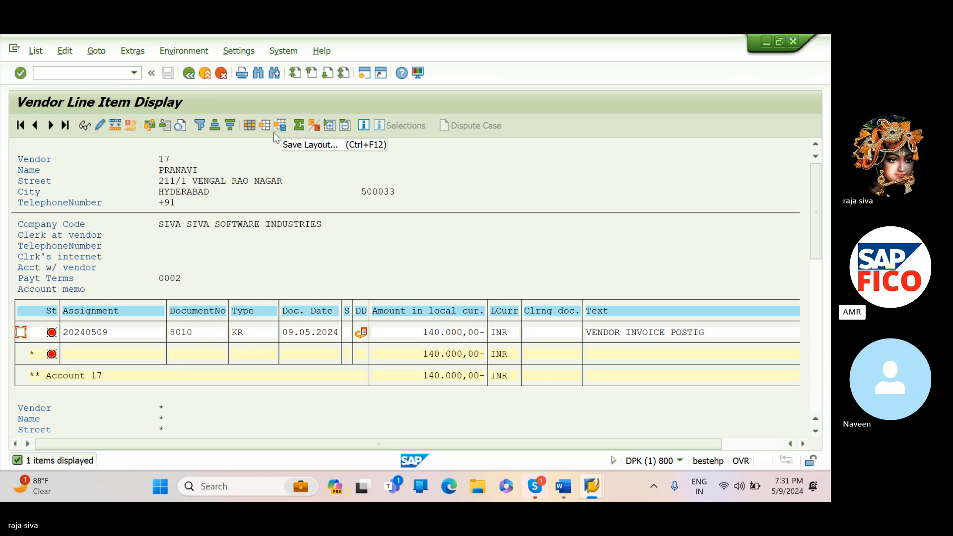
- Add the hidden field Net due date to line 1 of the vendor line item layout and apply the layout
left_click(249, 125)
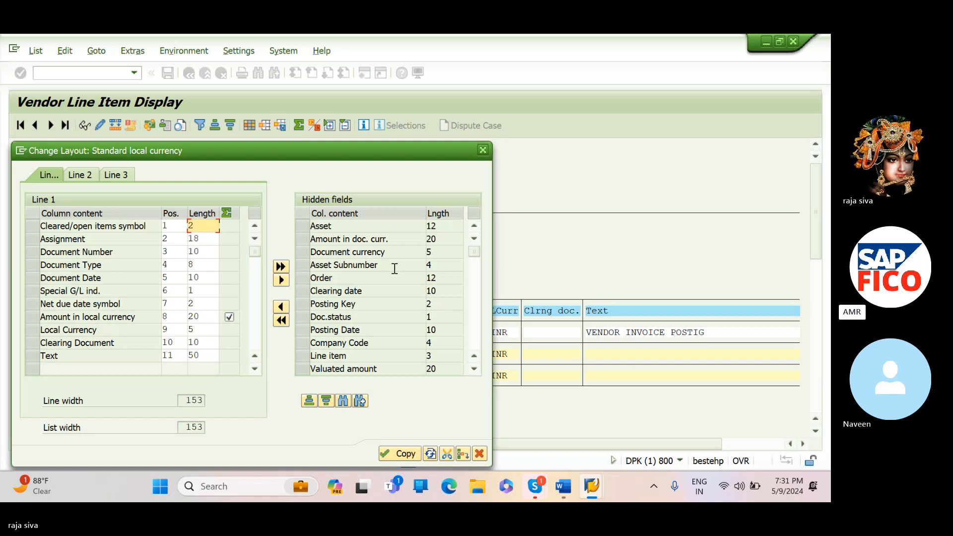
left_click(475, 238)
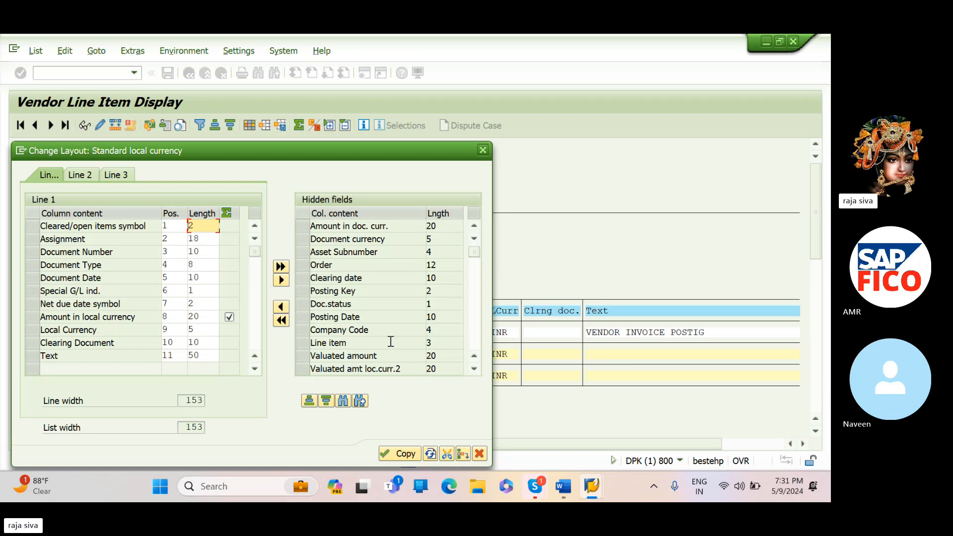
left_click(474, 370)
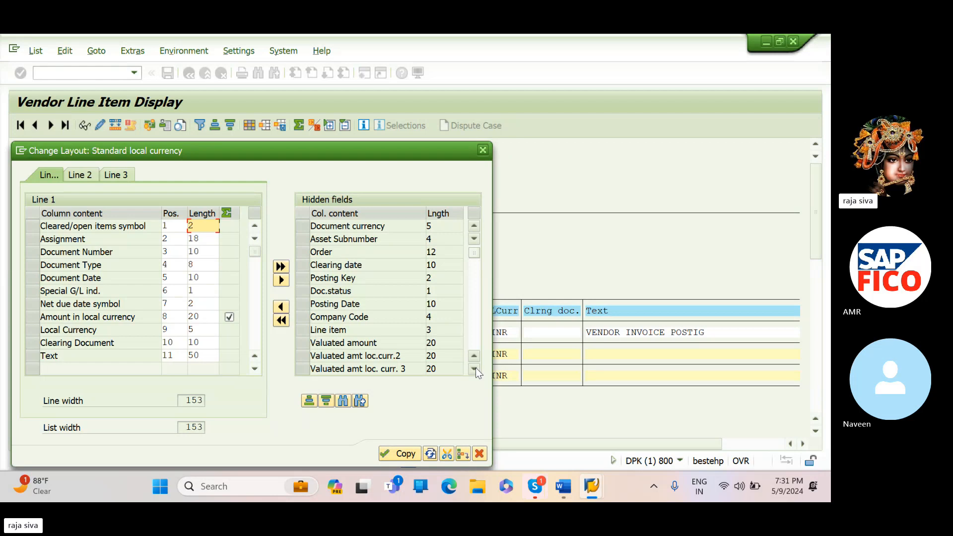
left_click(474, 369)
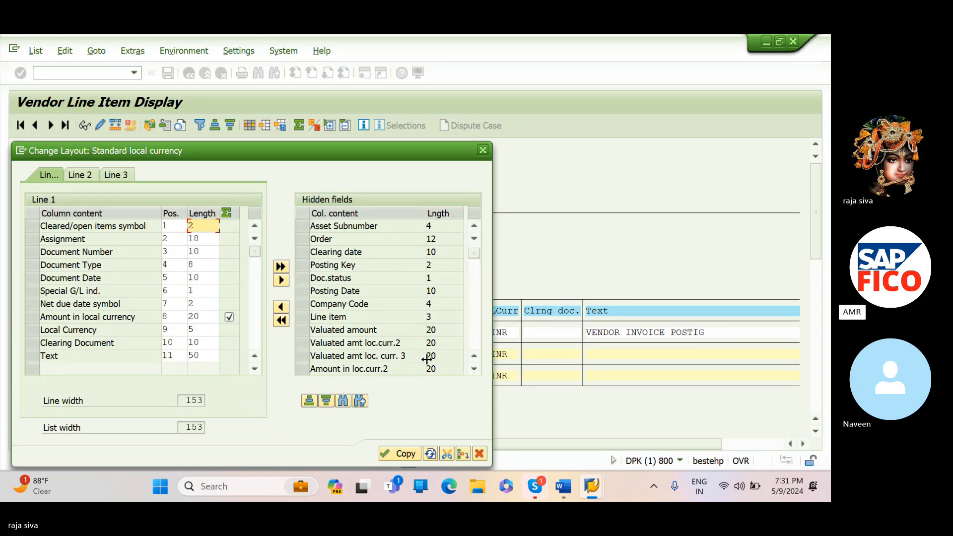
left_click(472, 370)
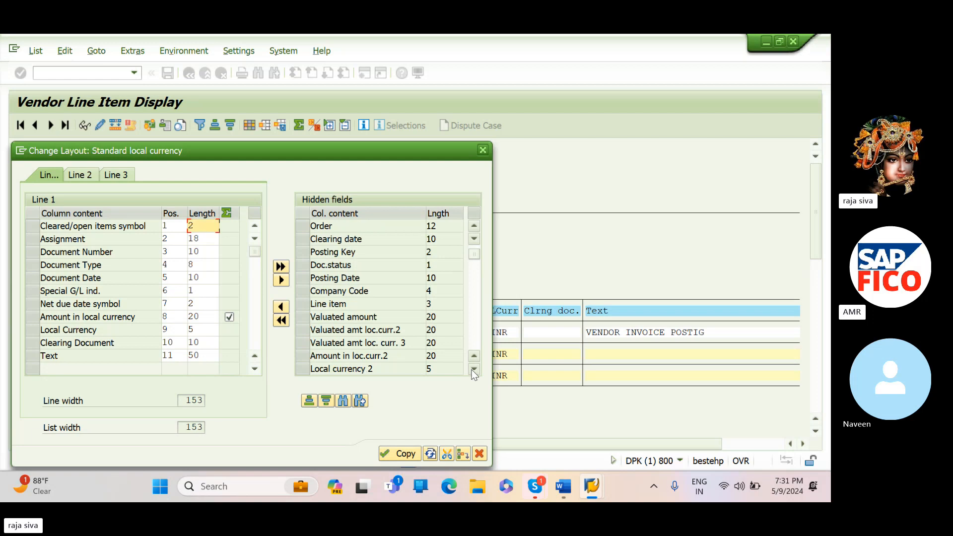
left_click(473, 370)
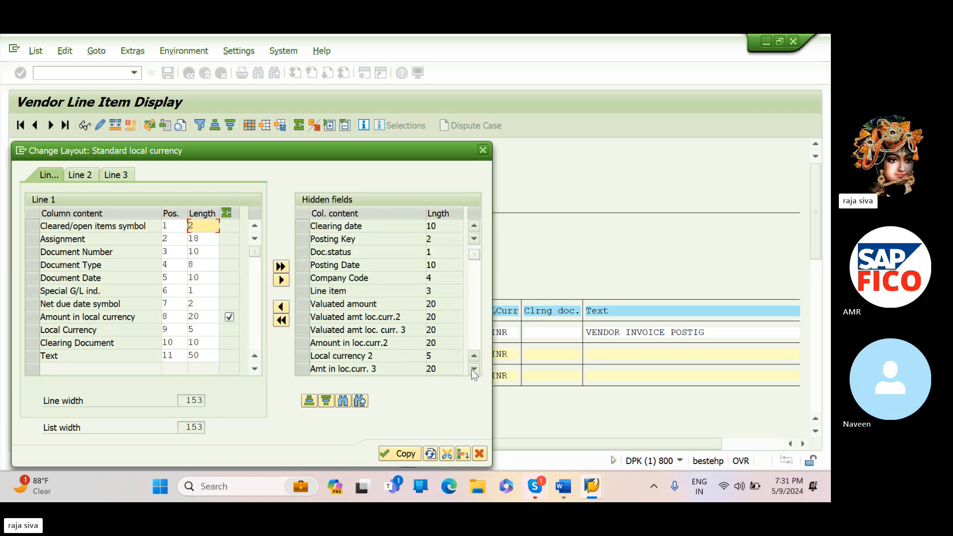
left_click(474, 370)
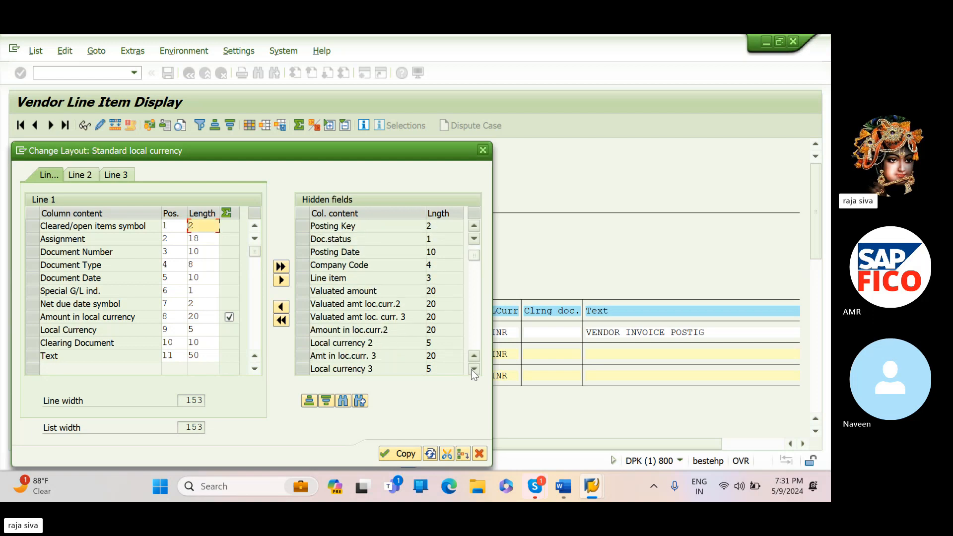
left_click(474, 370)
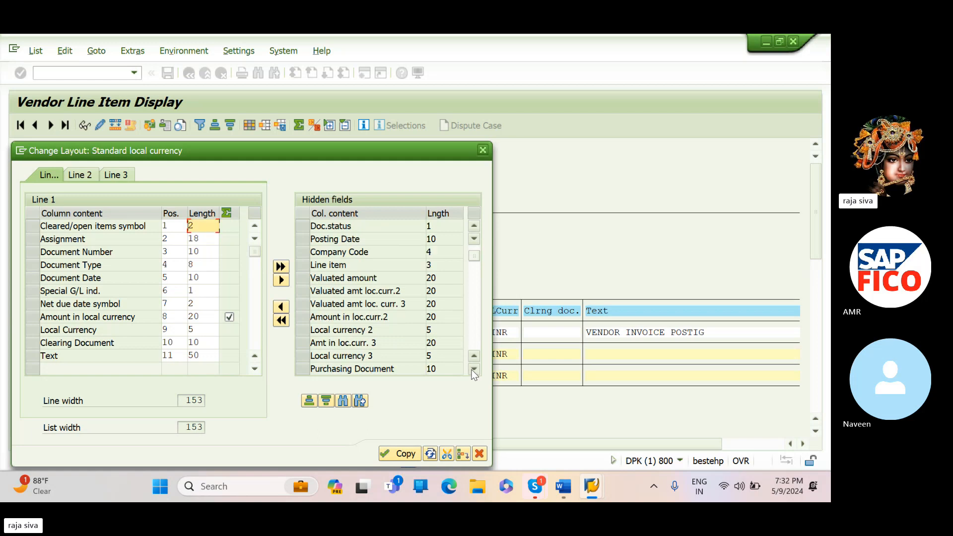
left_click(474, 370)
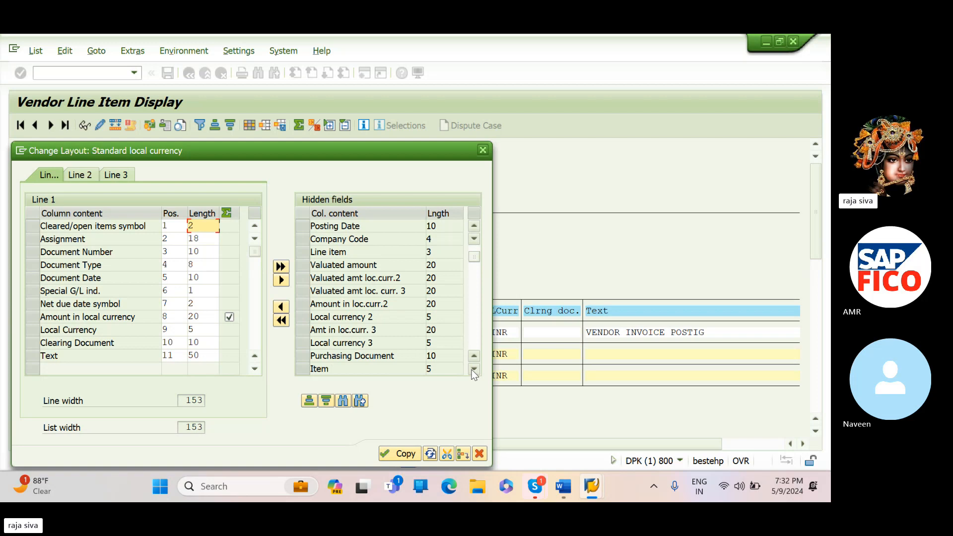
left_click(474, 370)
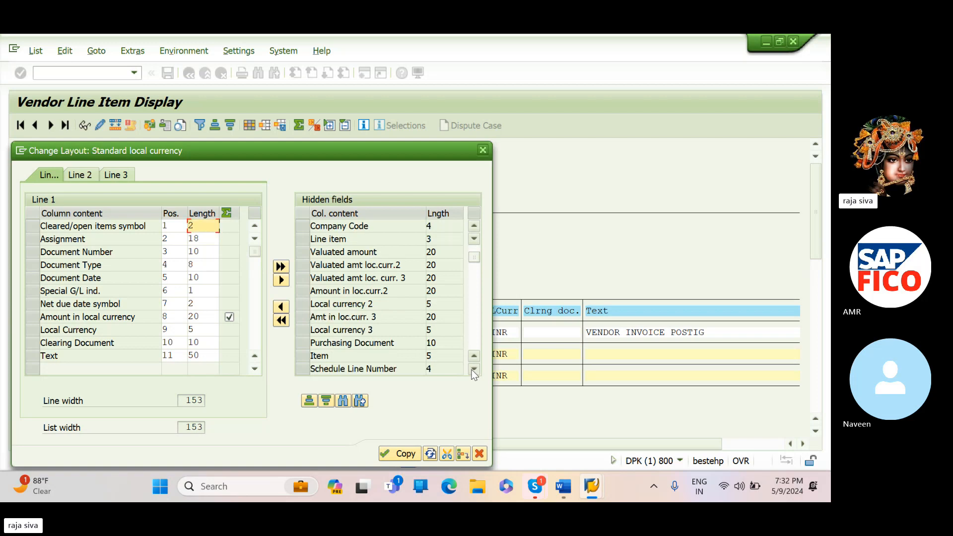
left_click(473, 370)
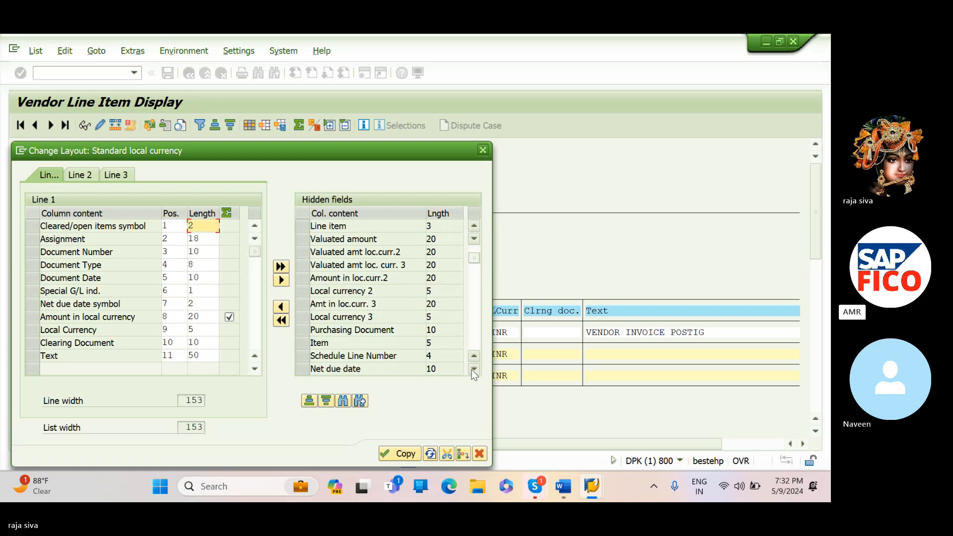
left_click(474, 370)
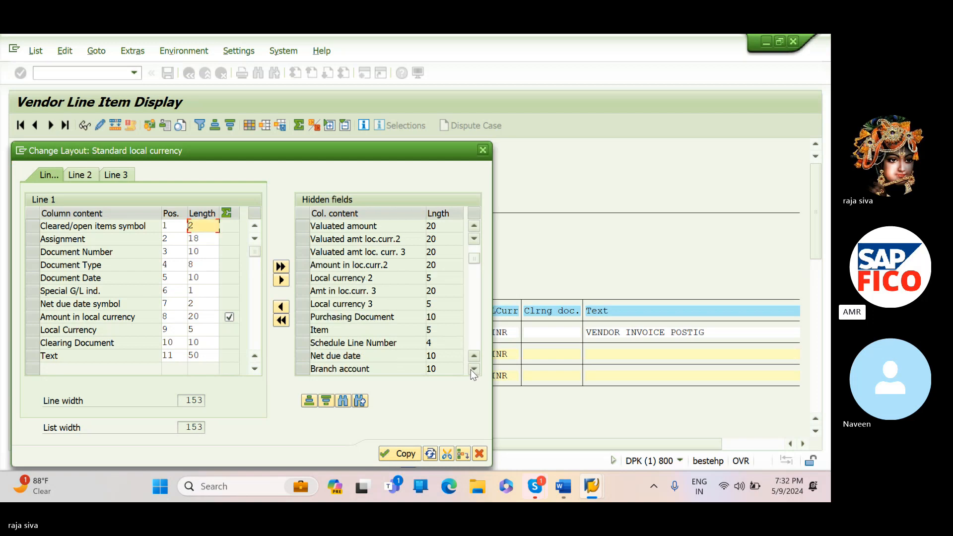
left_click(367, 355)
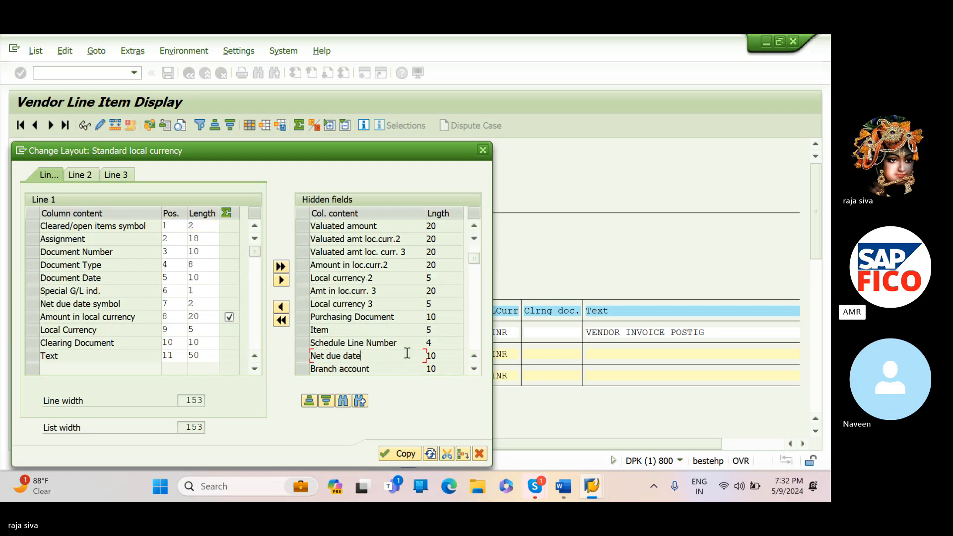
left_click(303, 355)
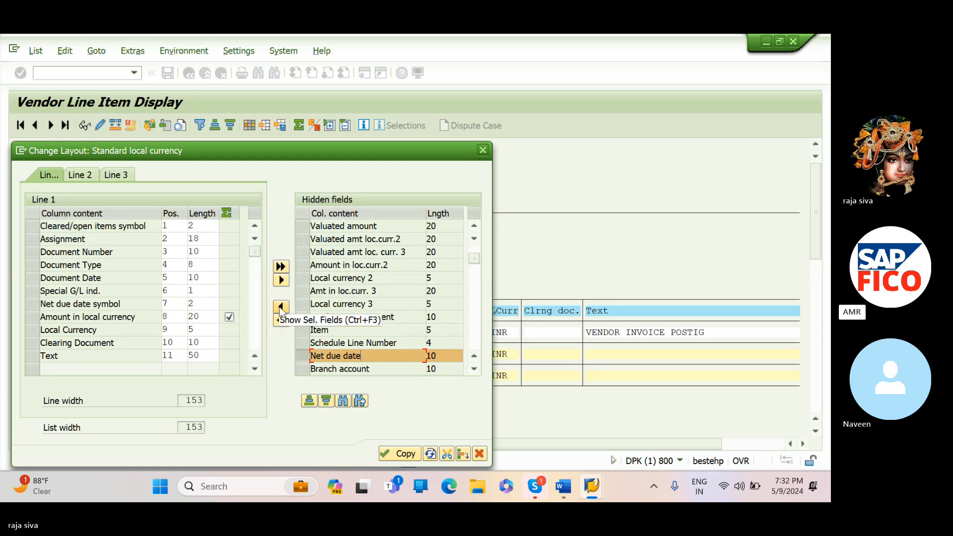
left_click(281, 307)
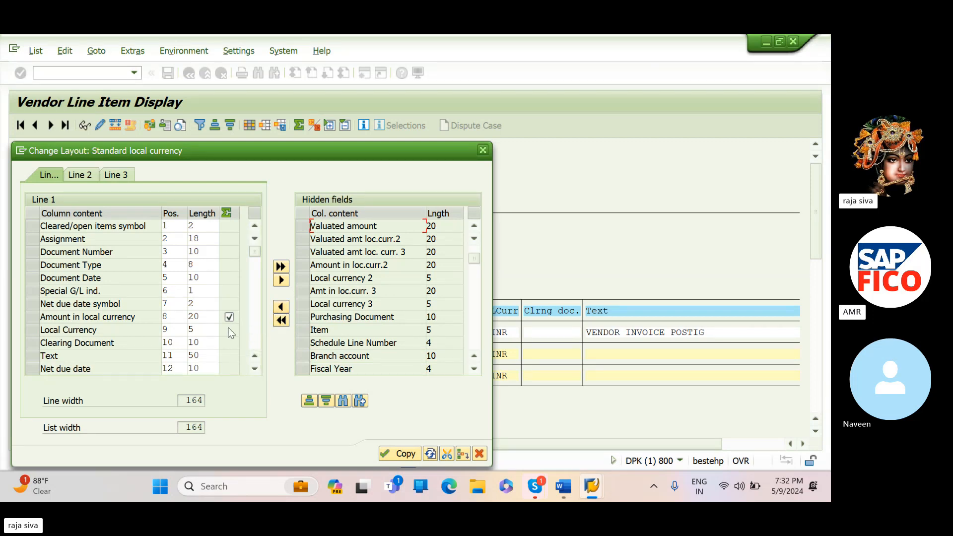
left_click(393, 449)
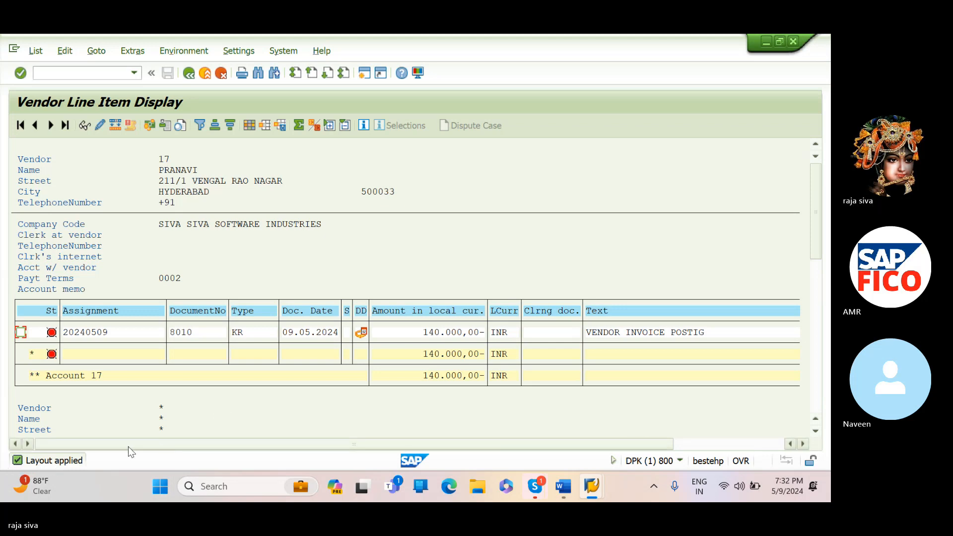
- Examine the vendor invoice's net due date and the totals in the line item list
left_click_drag(128, 446, 412, 427)
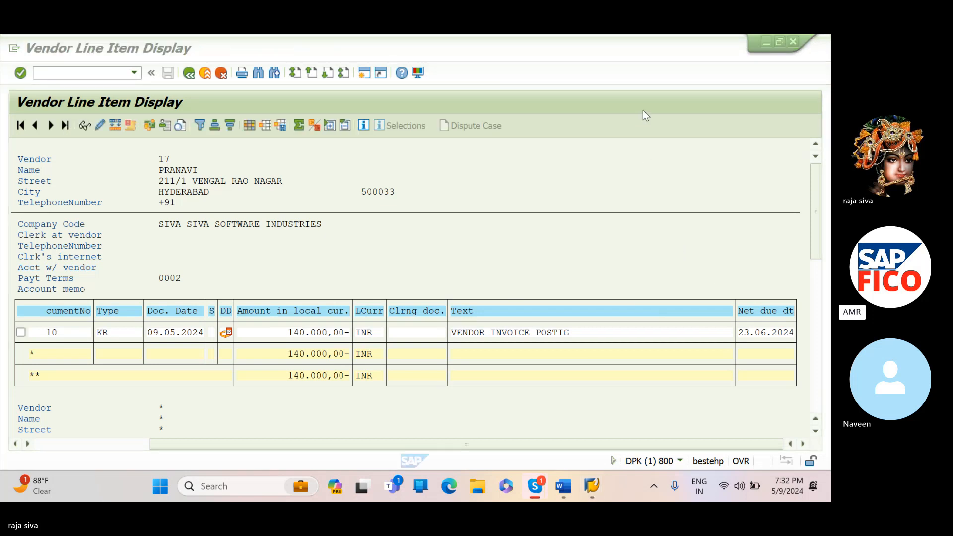
left_click_drag(816, 243, 819, 285)
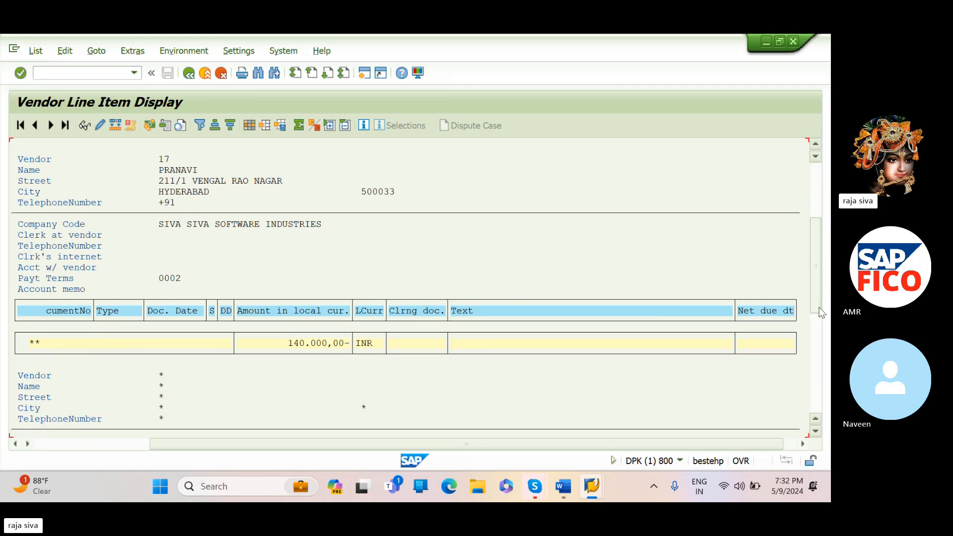
scroll(596, 389, "down", 3)
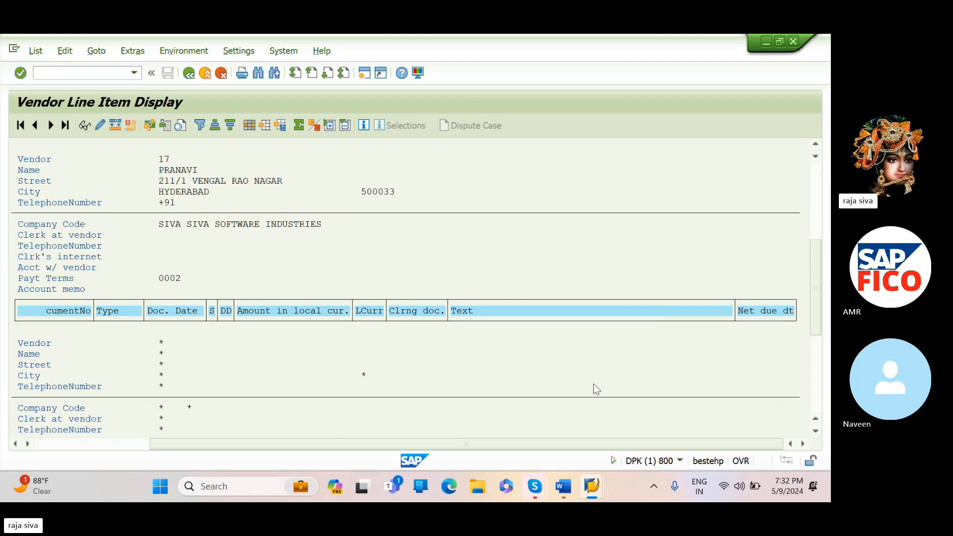
scroll(499, 401, "down", 5)
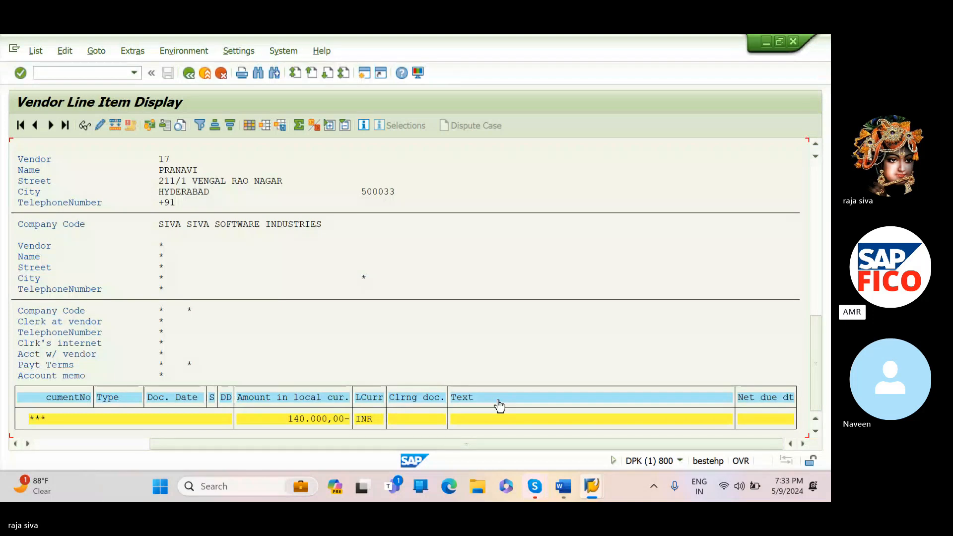
scroll(500, 406, "up", 1)
scroll(499, 406, "up", 2)
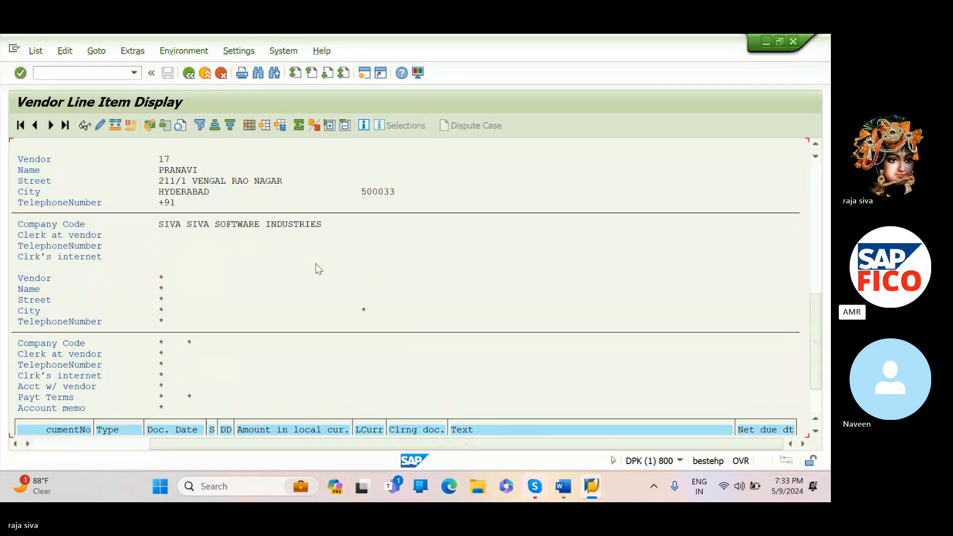
- Leave the line item list with /N for the SAP Easy Access screen and switch to the Skype call
left_click(134, 75)
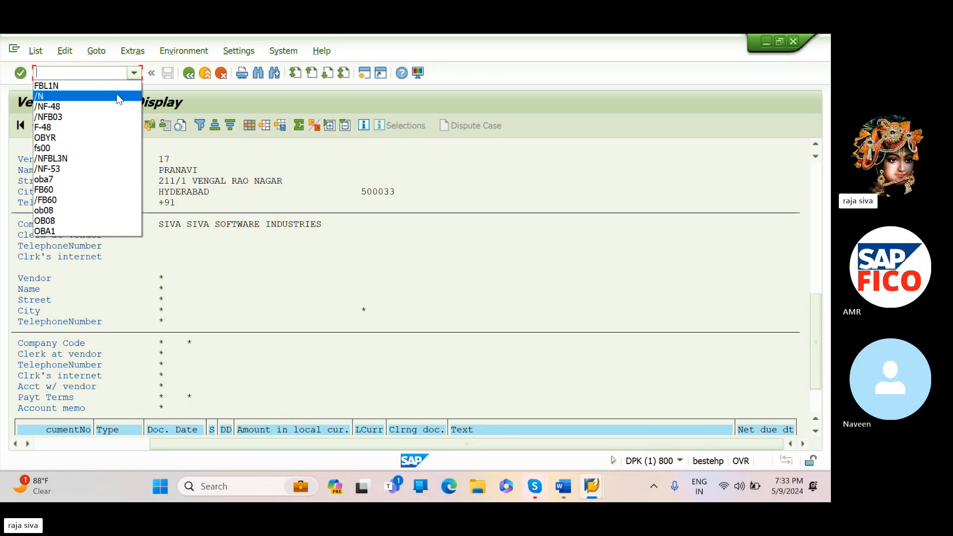
left_click(117, 97)
key("Return")
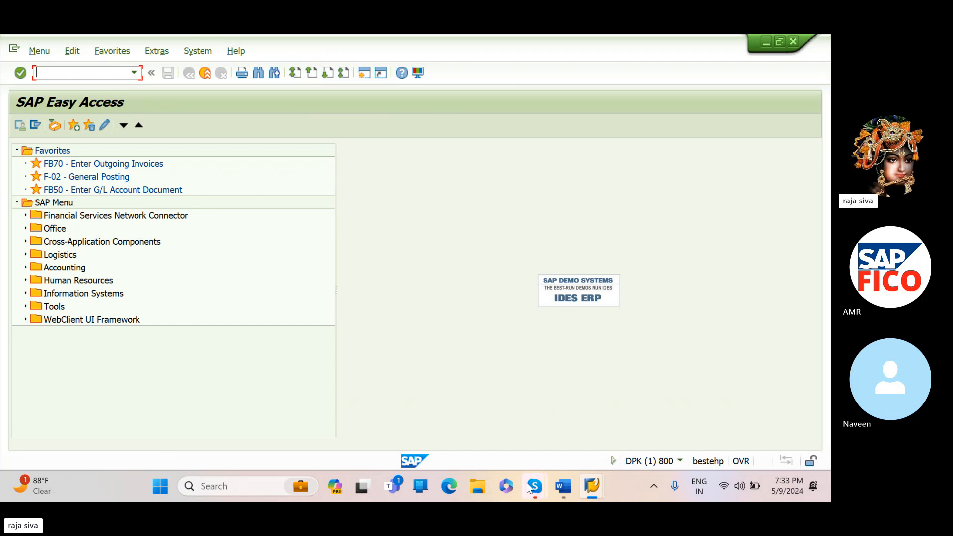
mouse_move(531, 495)
left_click(520, 451)
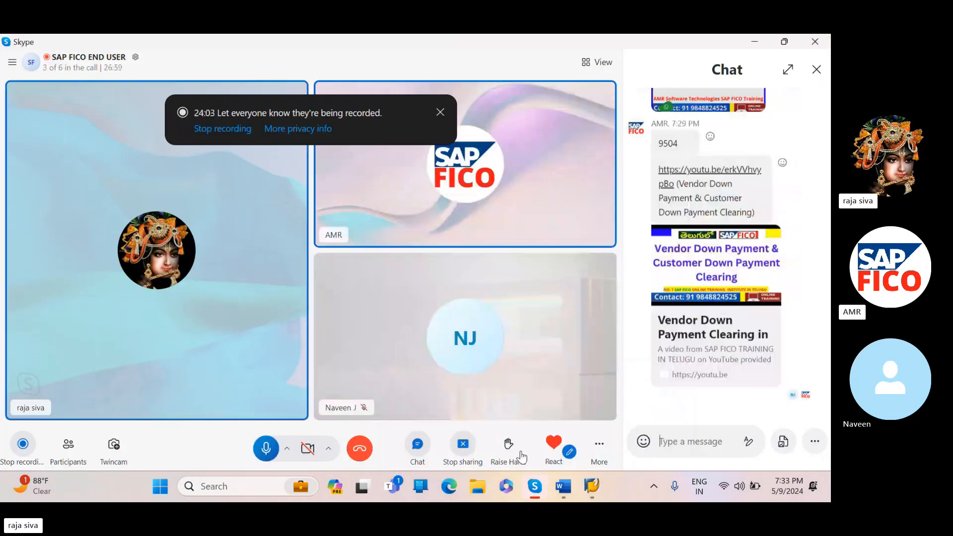